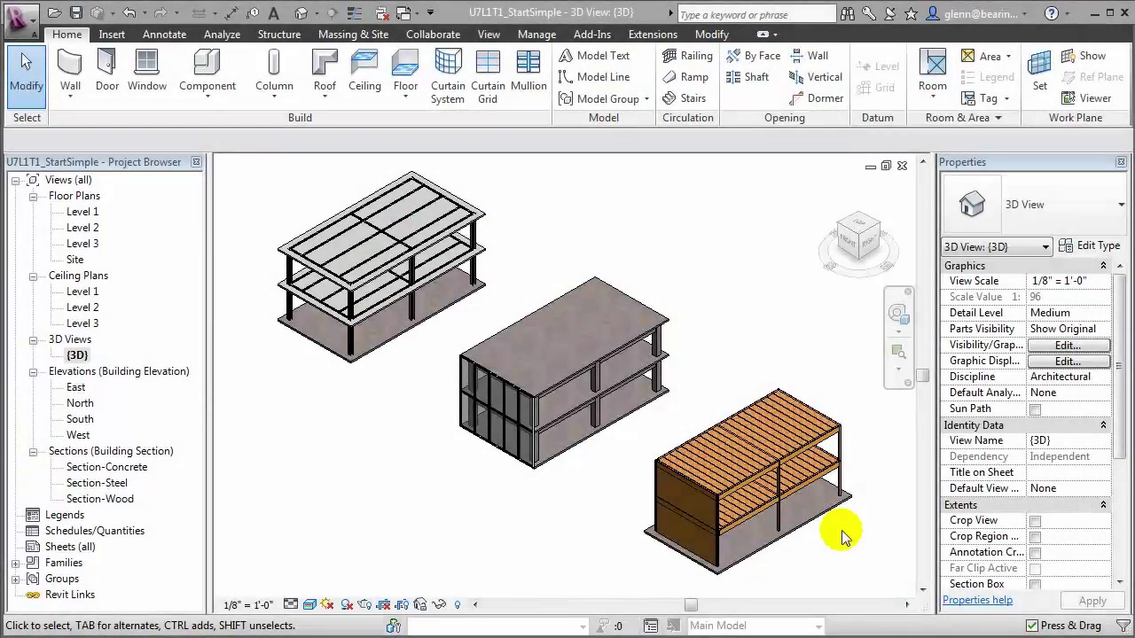
Set the top offset of the steel building's lower near-corner column to 3' 0"
click(899, 357)
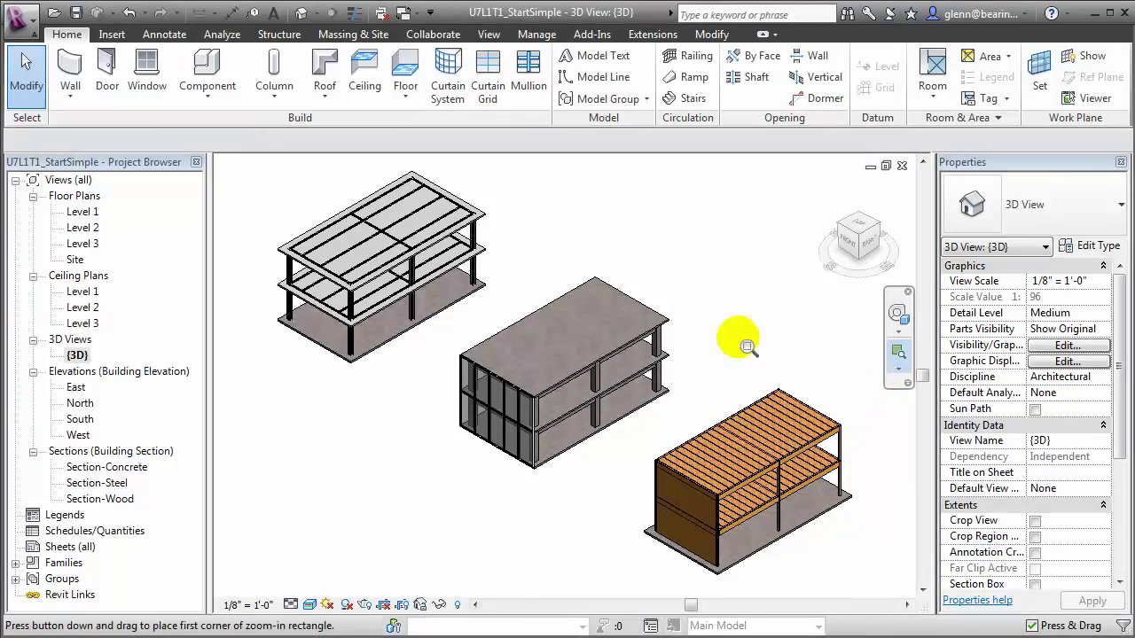
drag(245, 172, 444, 375)
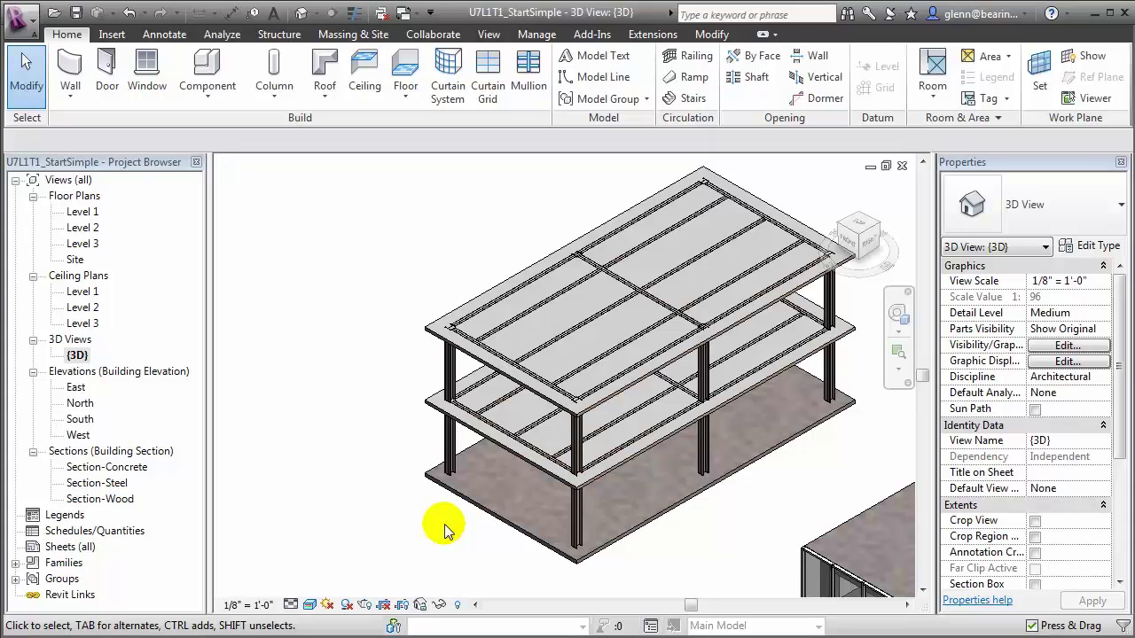
click(568, 515)
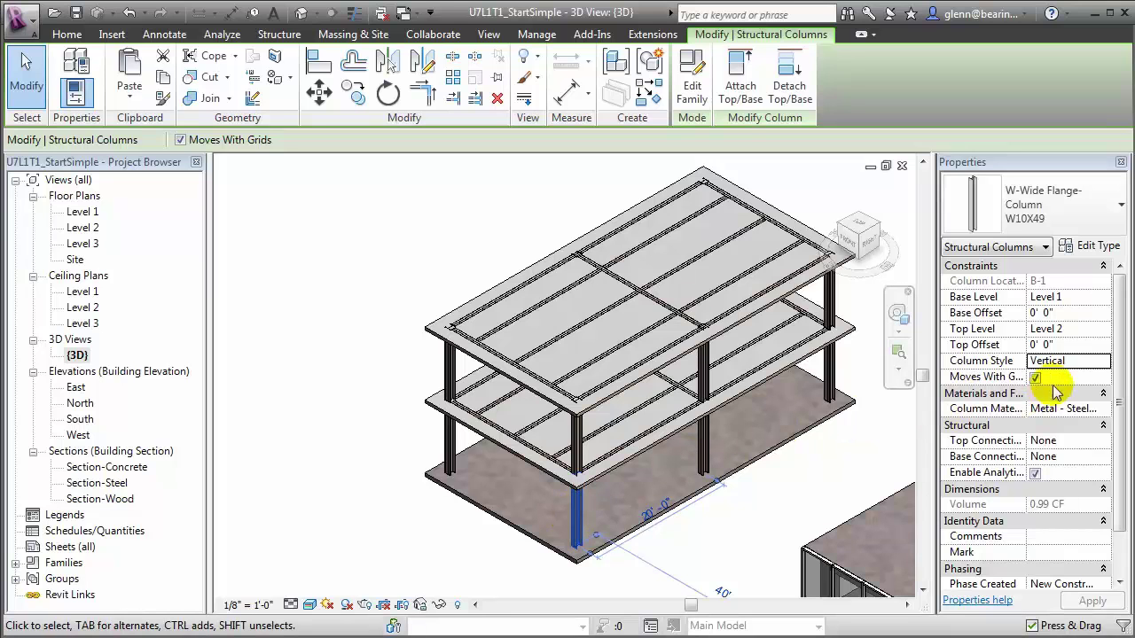
click(1066, 346)
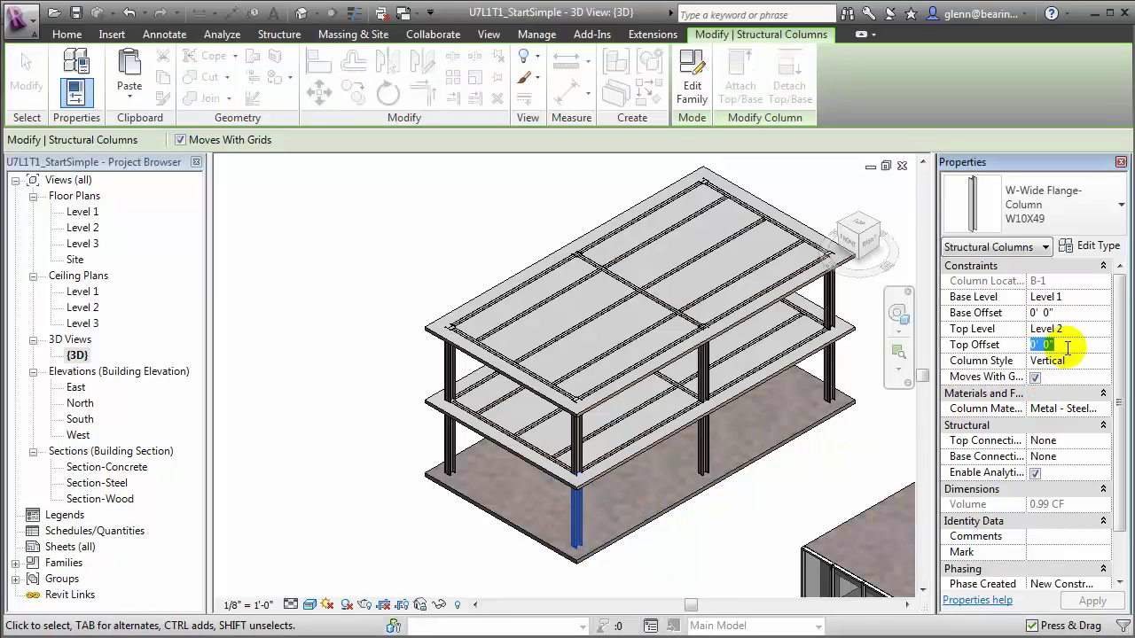
text(3)
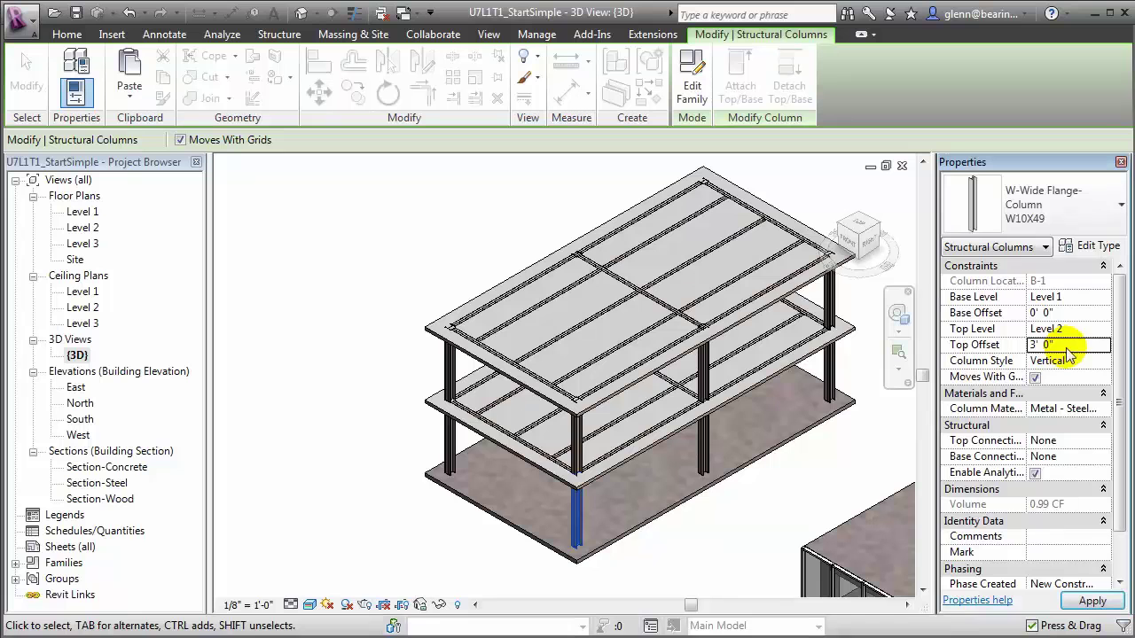
click(1094, 603)
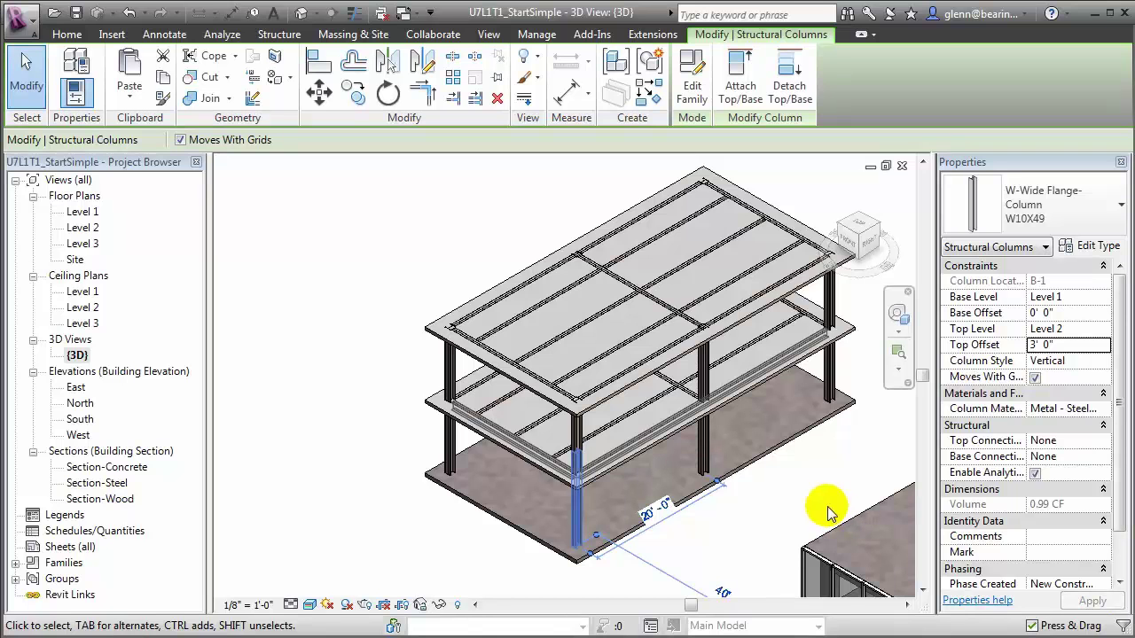
Set the base offset of the upper near-corner column, directly above the lower one, to 3' 0"
click(575, 434)
click(575, 429)
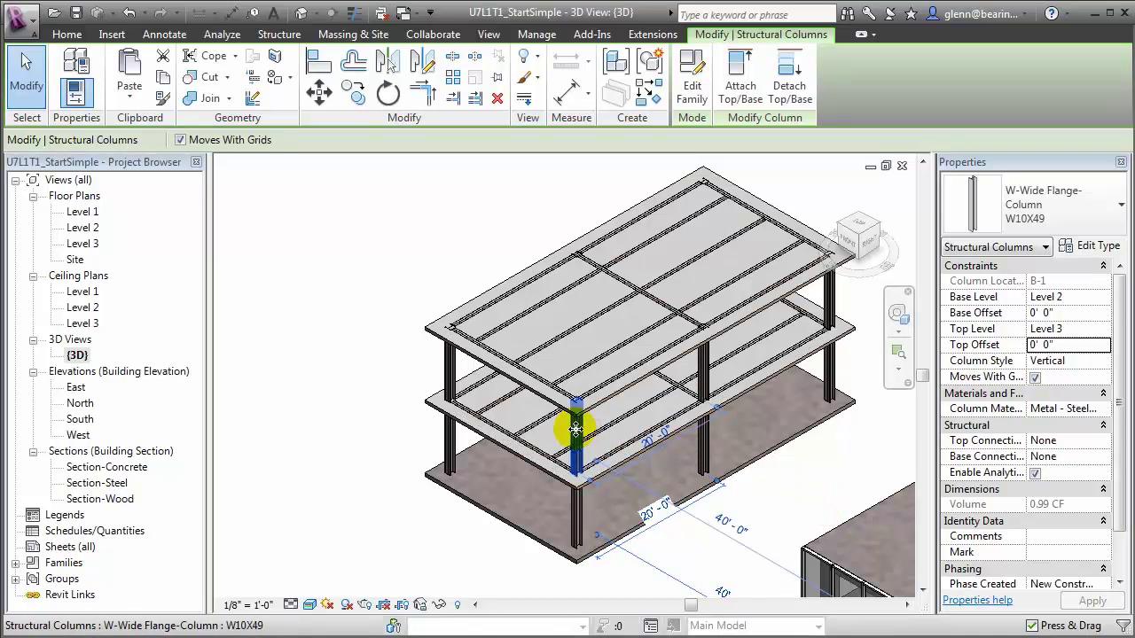
click(1074, 315)
text(3' 0")
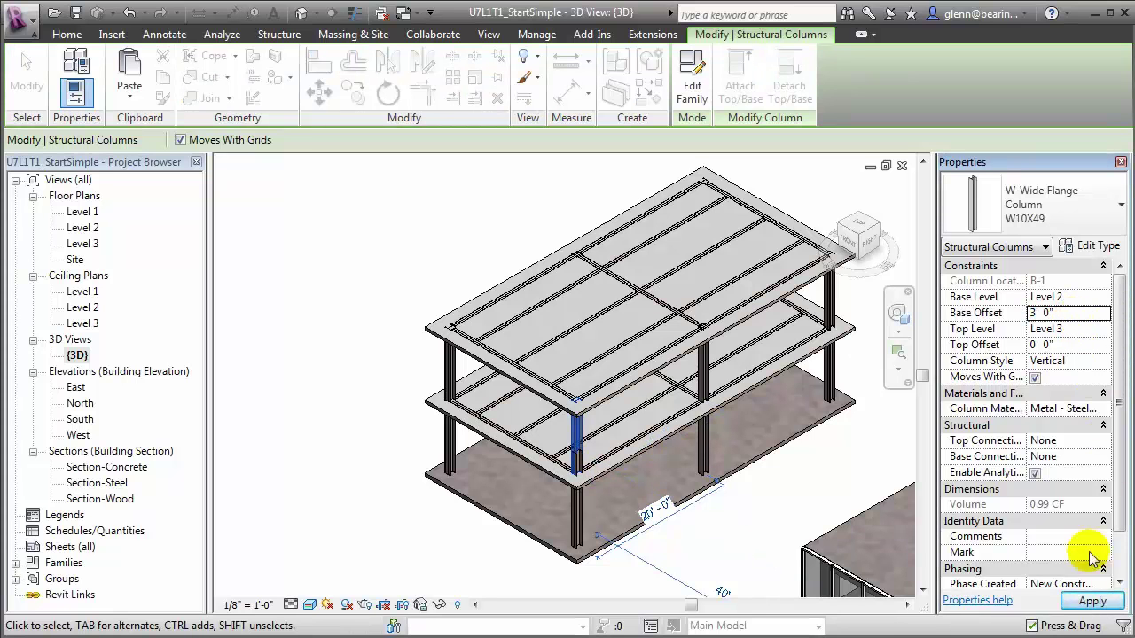
click(1093, 602)
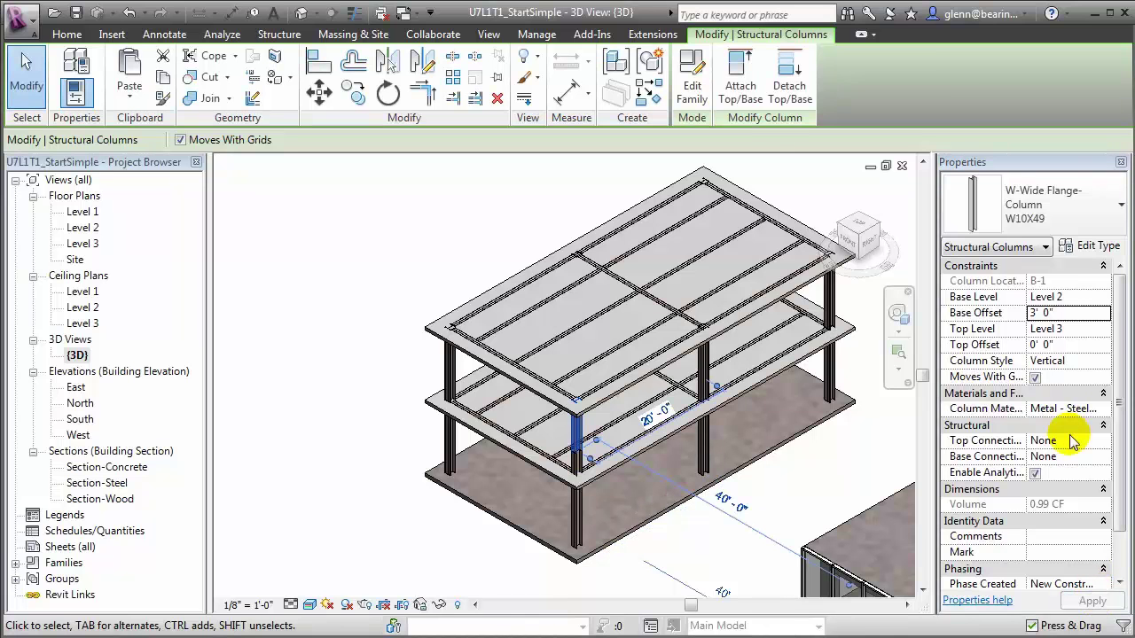
key(Escape)
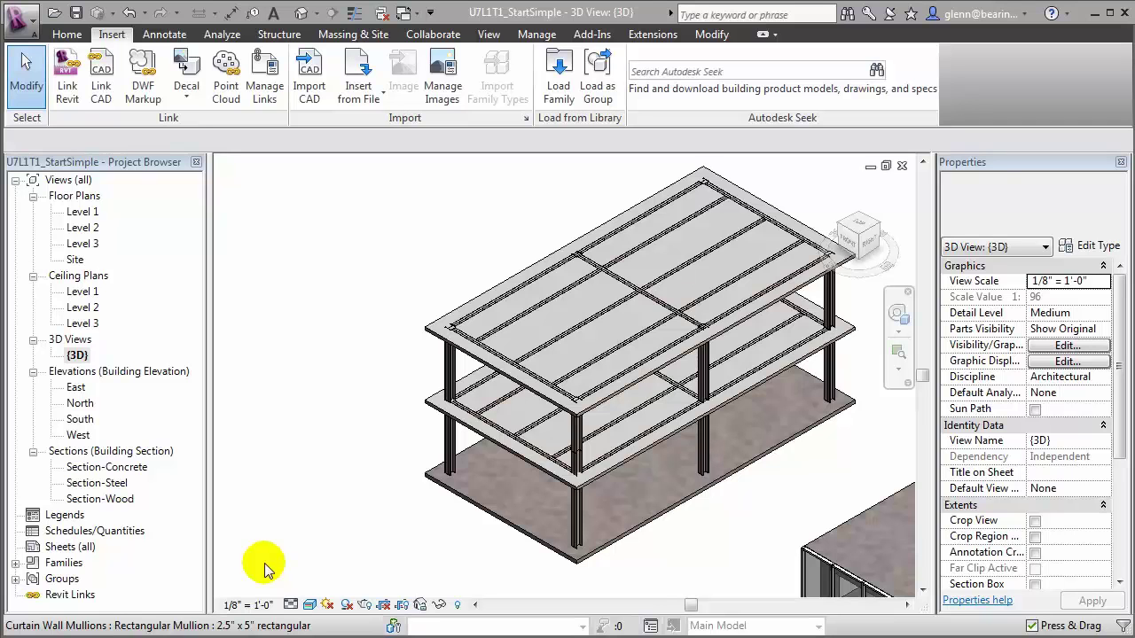
Hide the steel building's Level 2 and Level 3 floor slabs in the 3D view
click(476, 411)
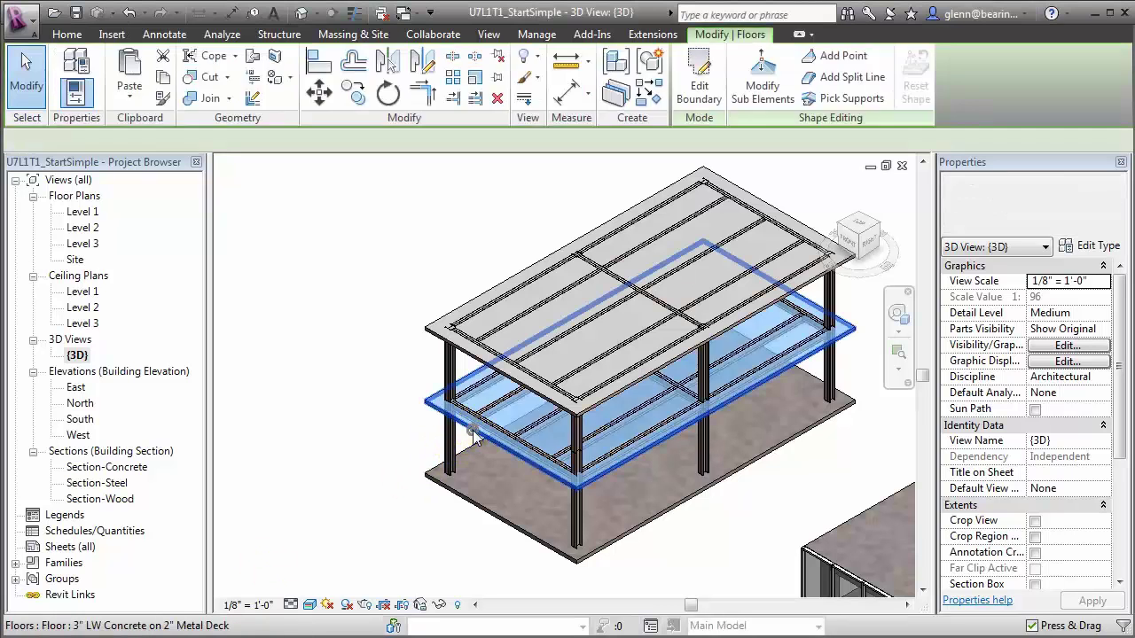
ctrl+click(473, 359)
right_click(473, 360)
mouse_move(456, 444)
click(719, 445)
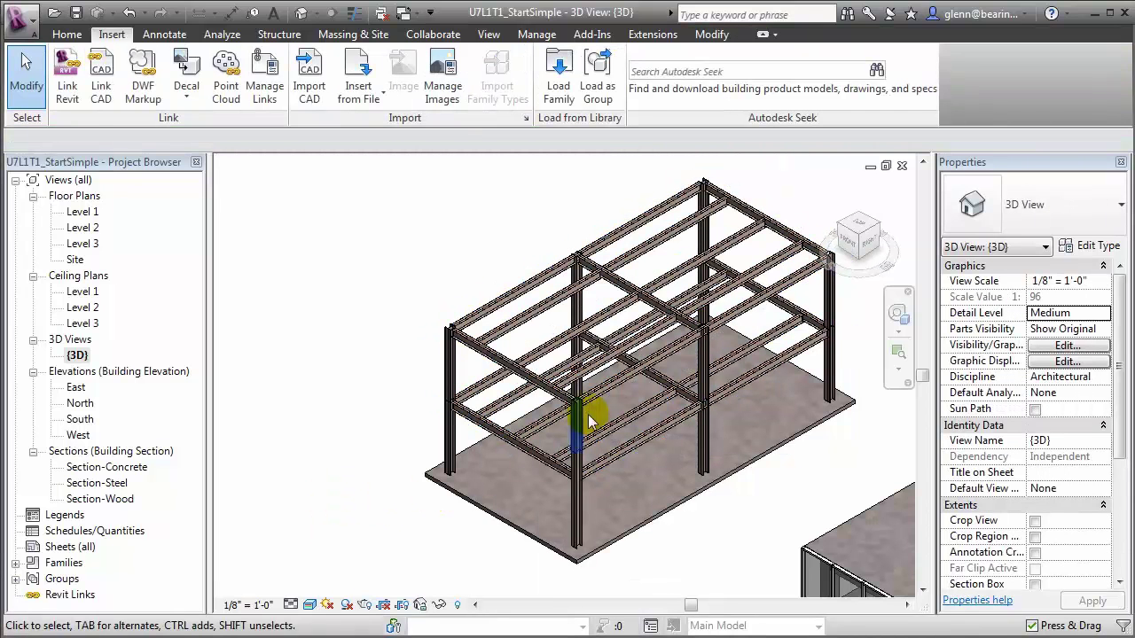
Set up a replacement for the long near-side Level 3 girder: a W12X26 wide-flange beam with Level 3 as reference level
click(608, 389)
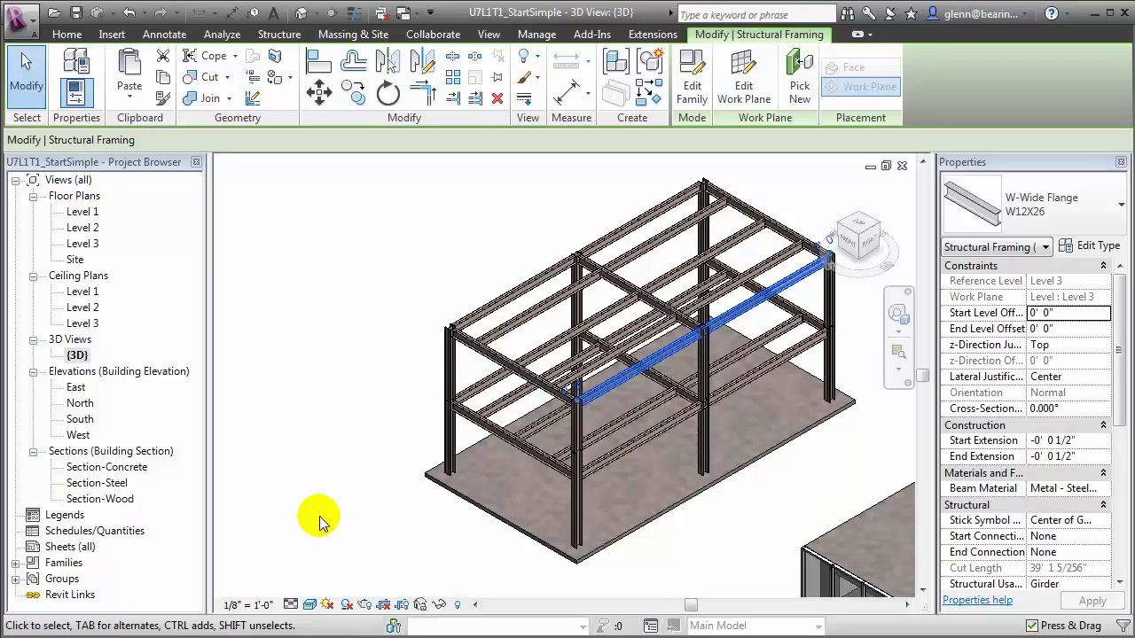
key(Escape)
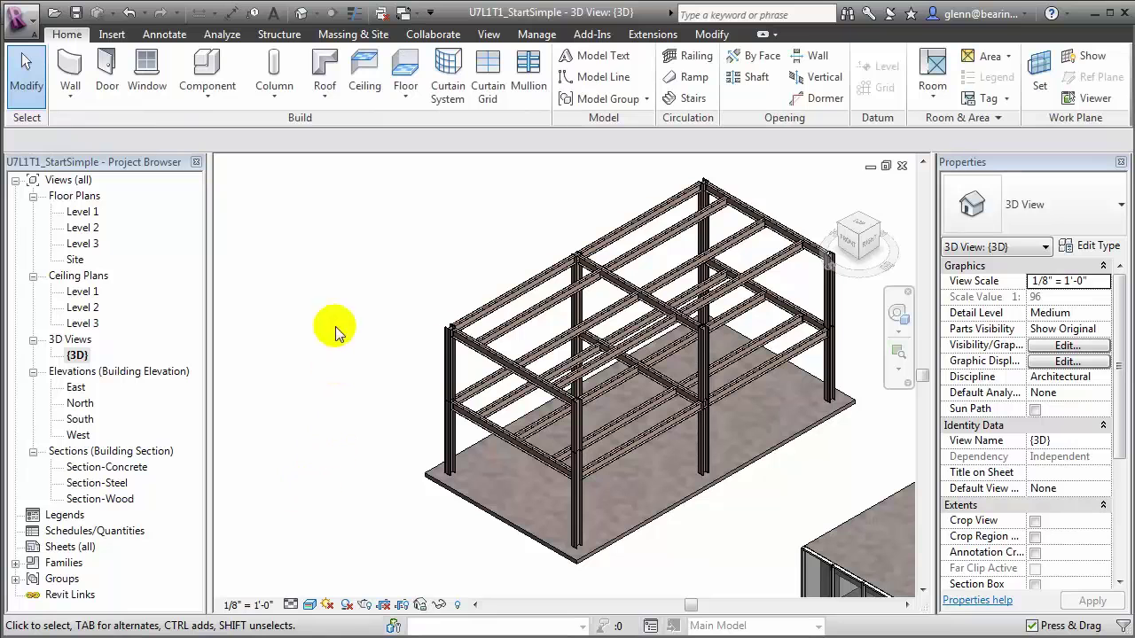
click(277, 35)
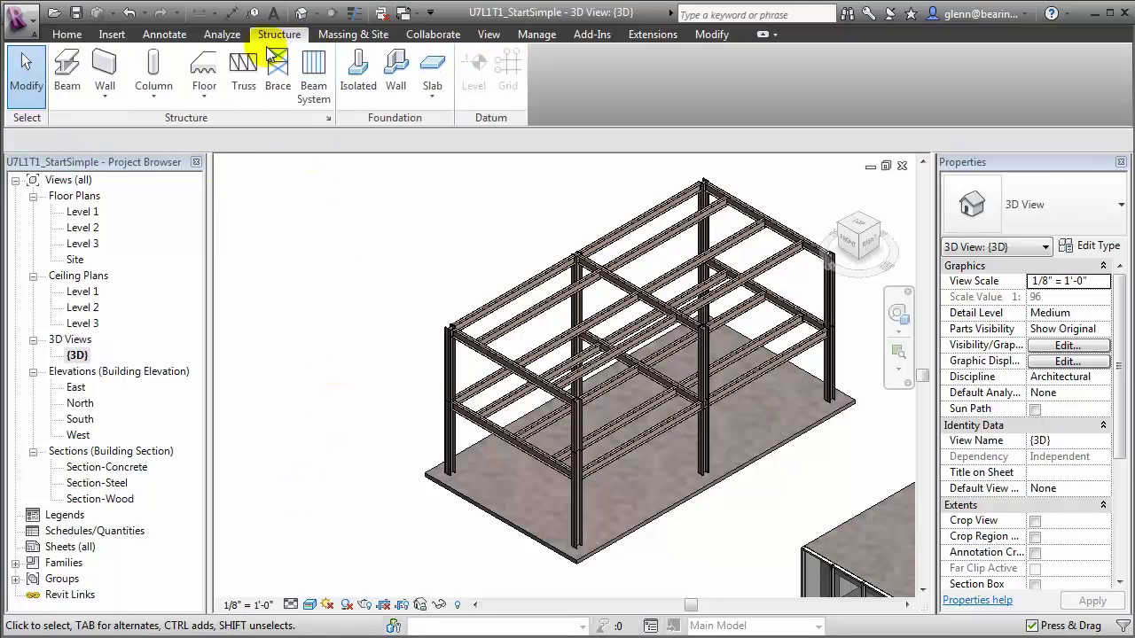
click(69, 81)
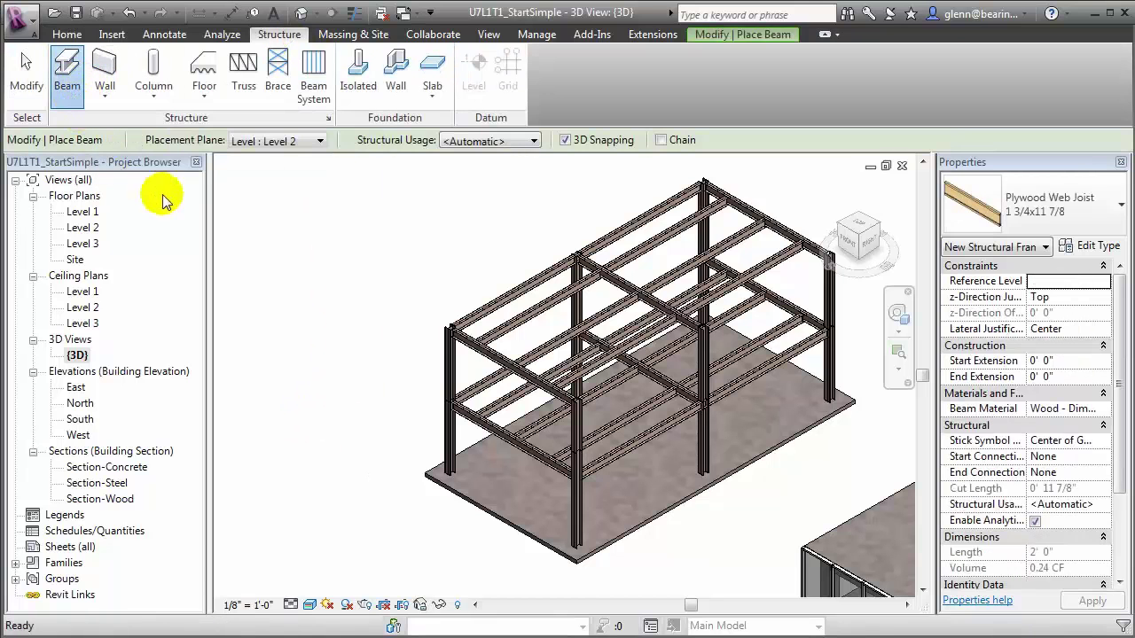
click(1111, 217)
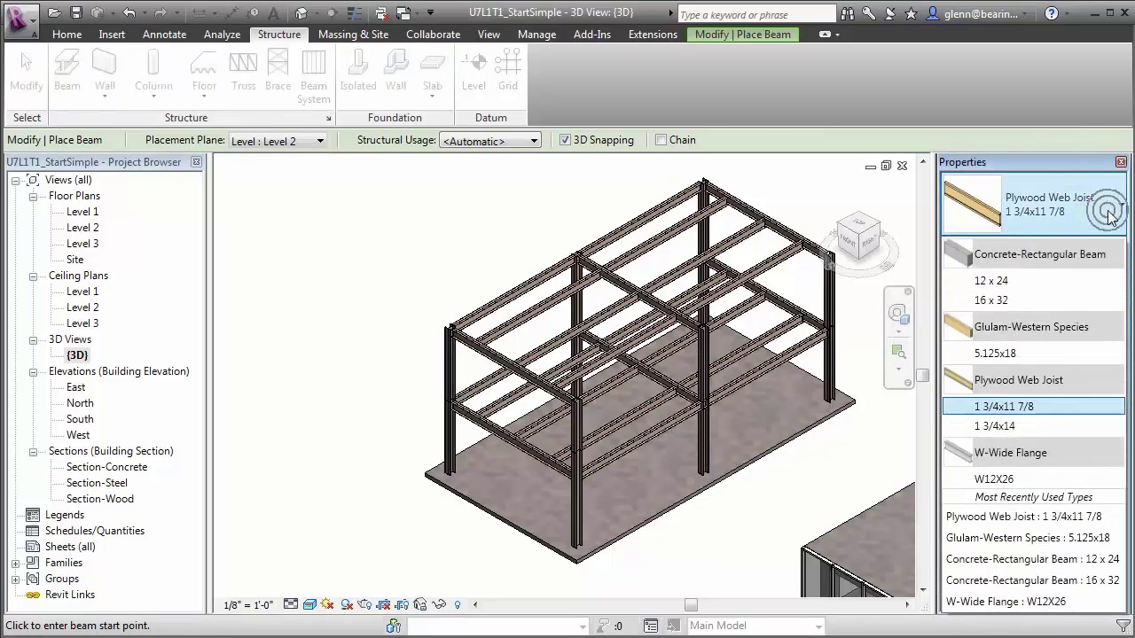
click(1025, 481)
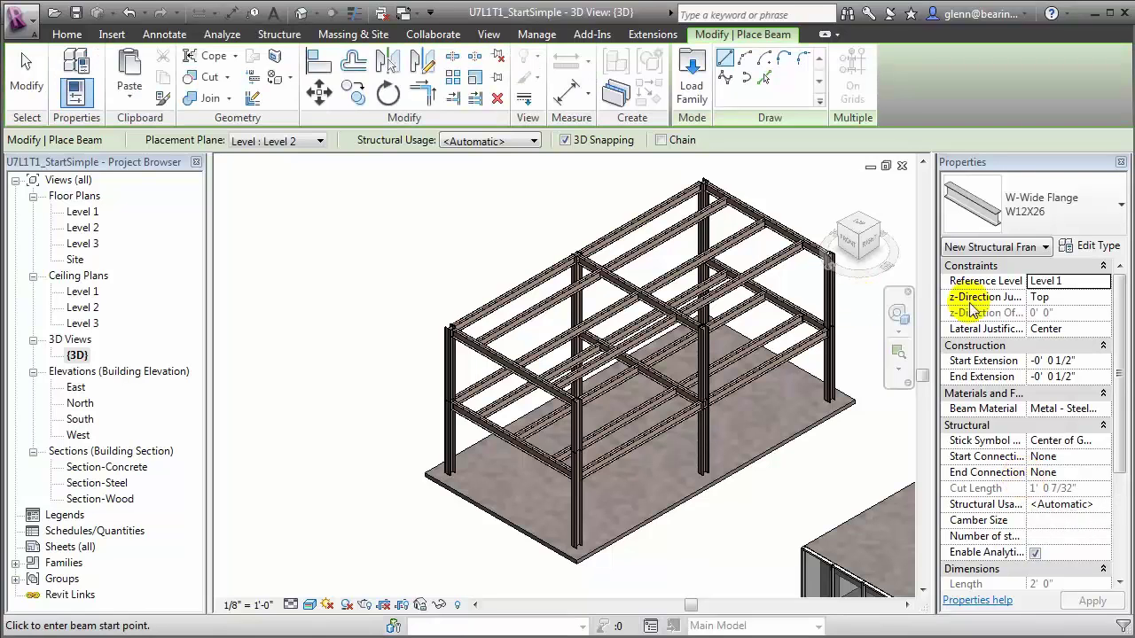
click(1106, 281)
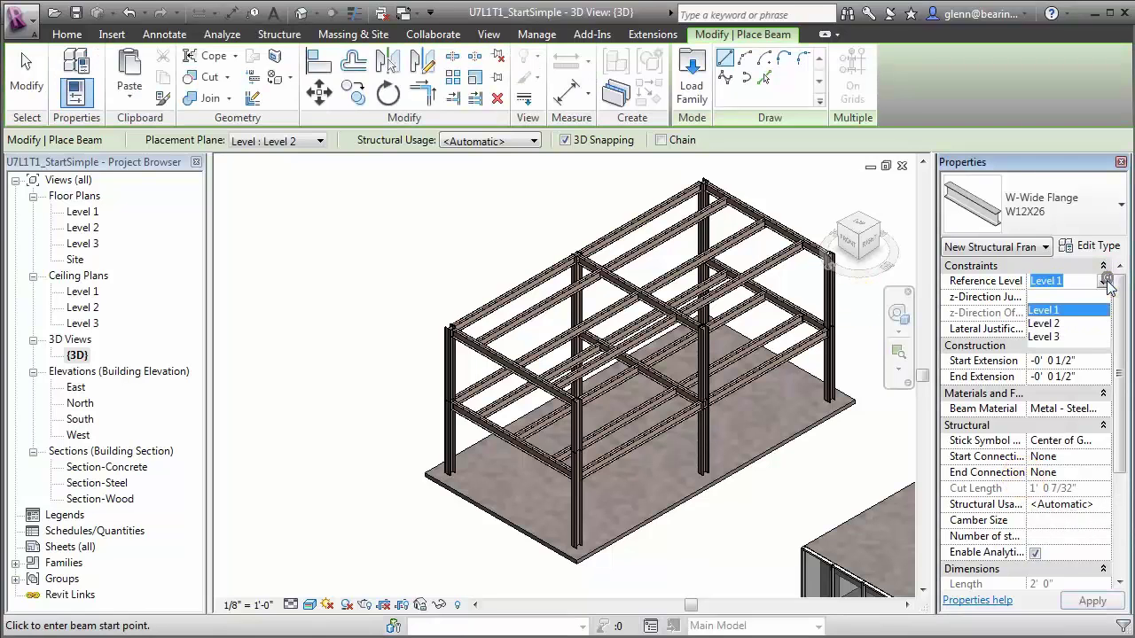
click(1076, 337)
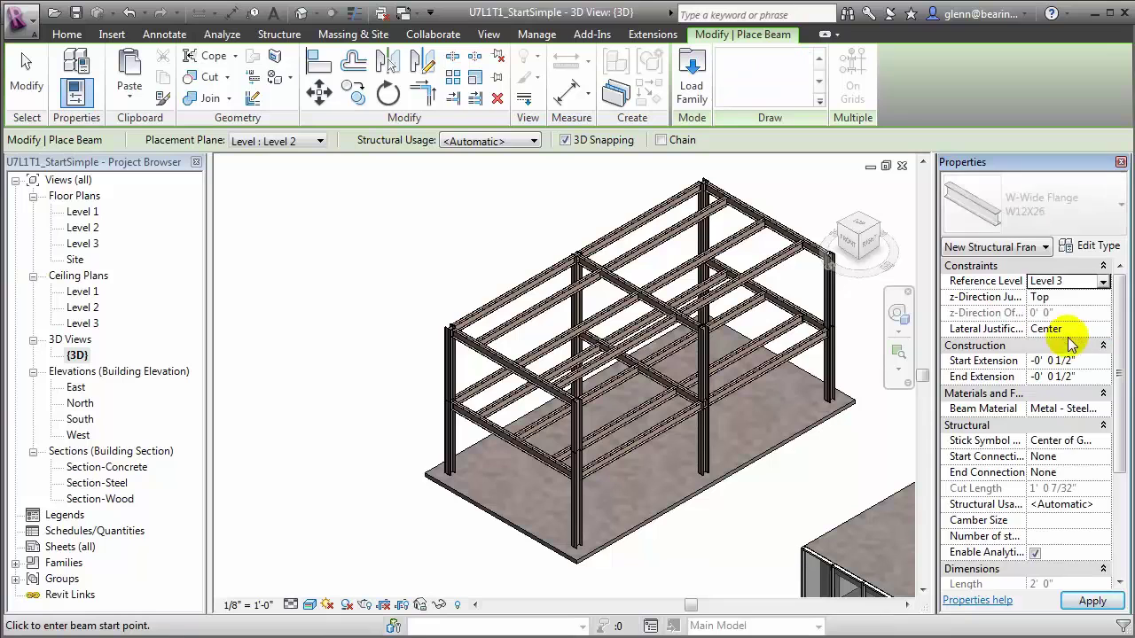
Set the new beam's z-direction justification to Other with a z-direction offset of -5"
click(1103, 297)
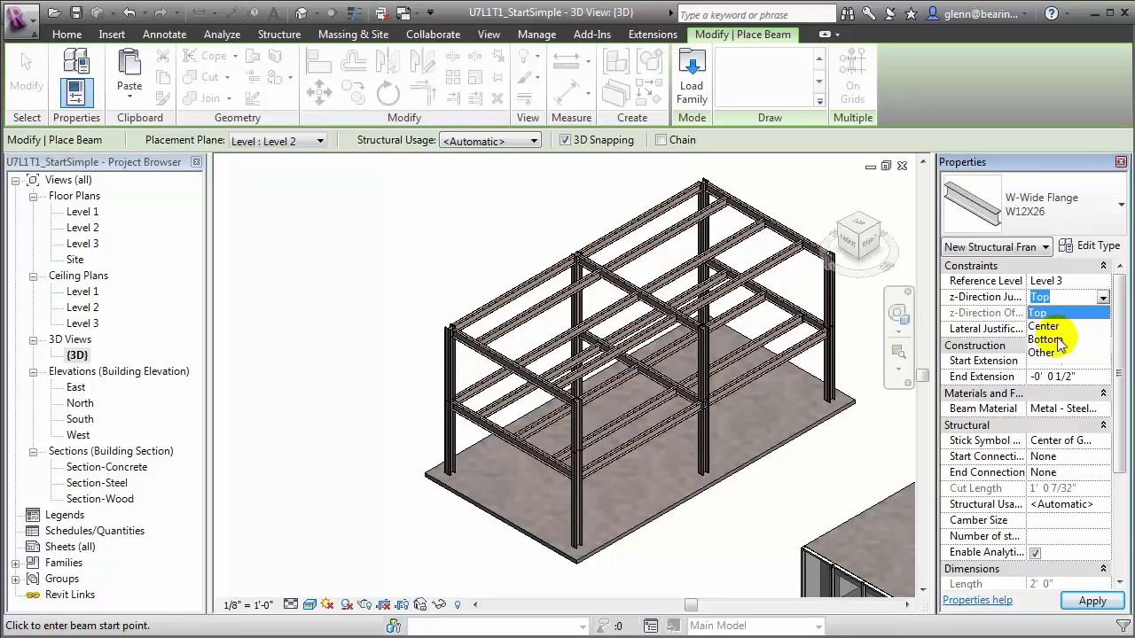
click(1043, 353)
click(1053, 313)
text(-5)
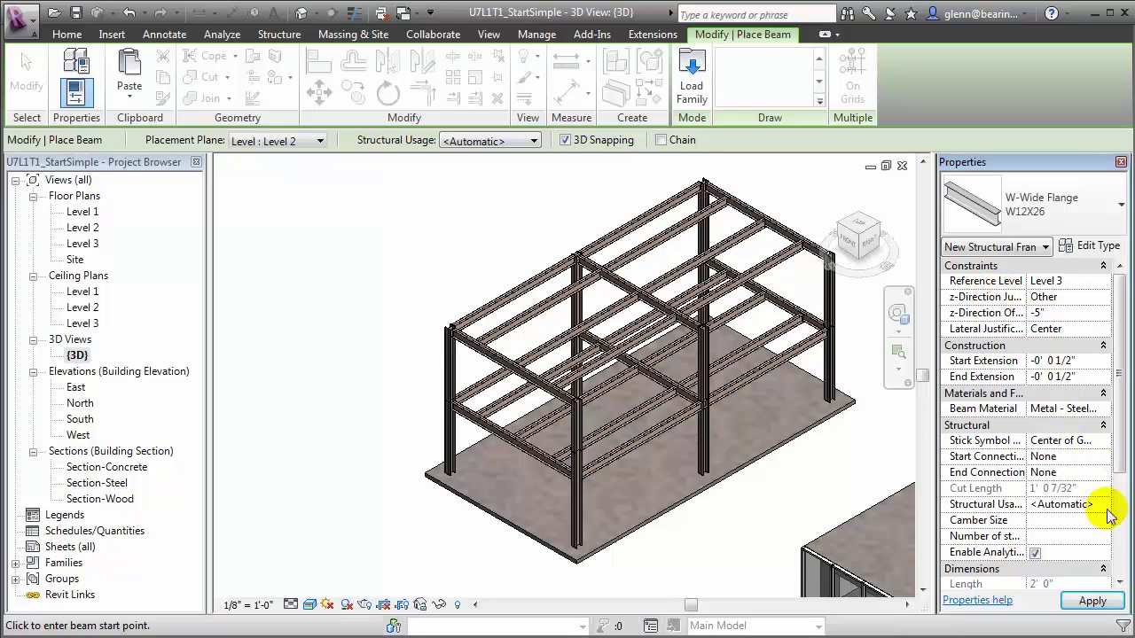
click(1092, 603)
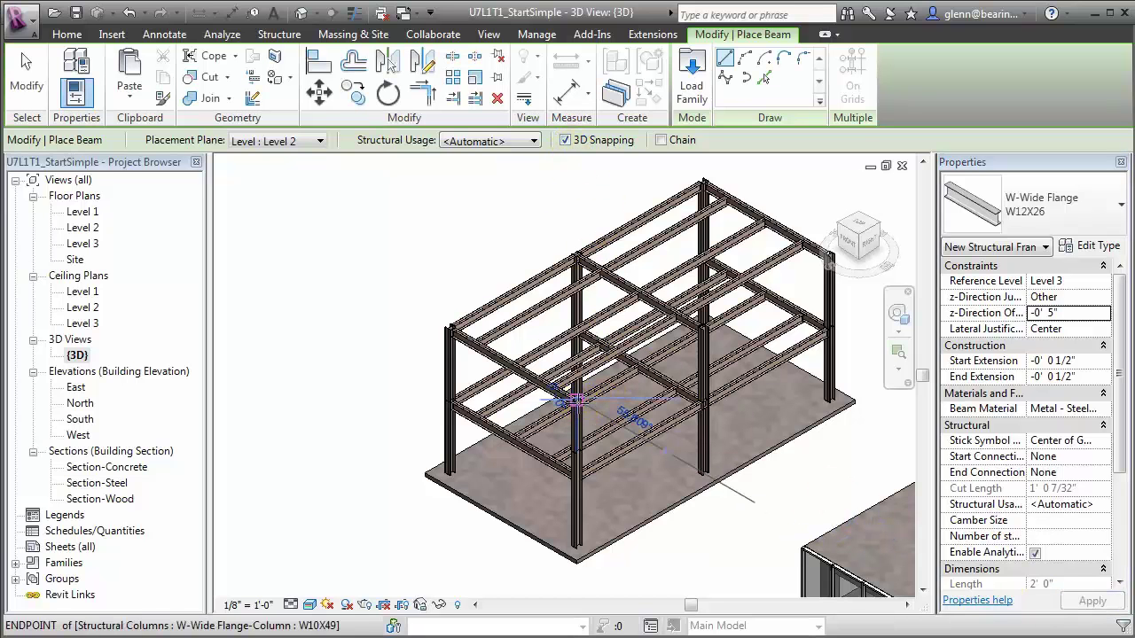
Place the new beam along the long near side of Level 3, snapping to the column tops from the near corner
click(577, 402)
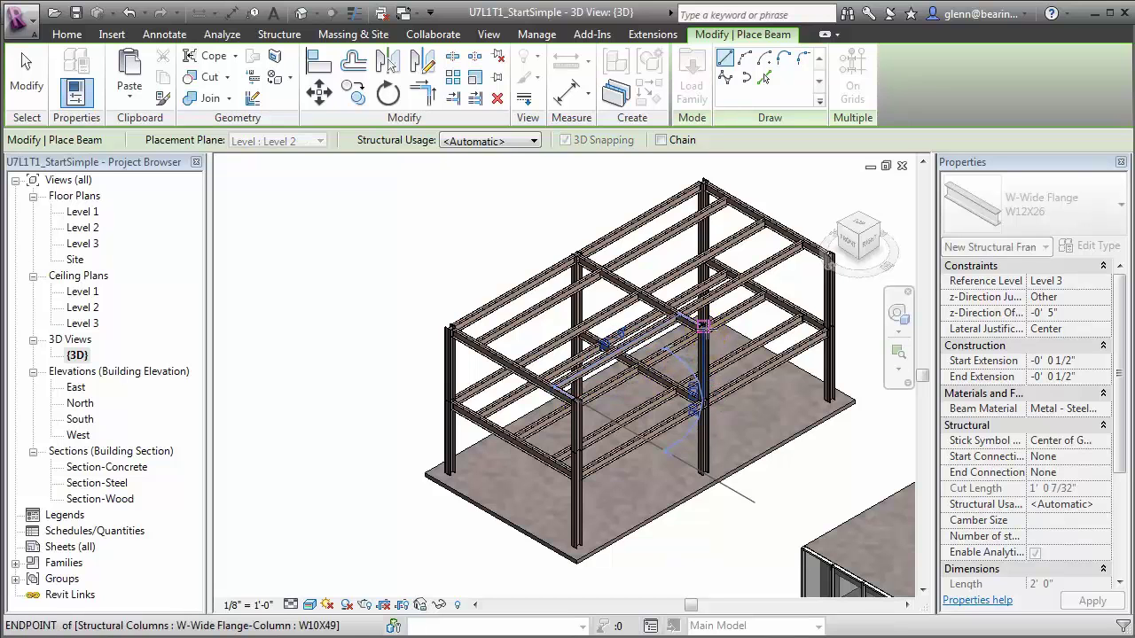
click(702, 326)
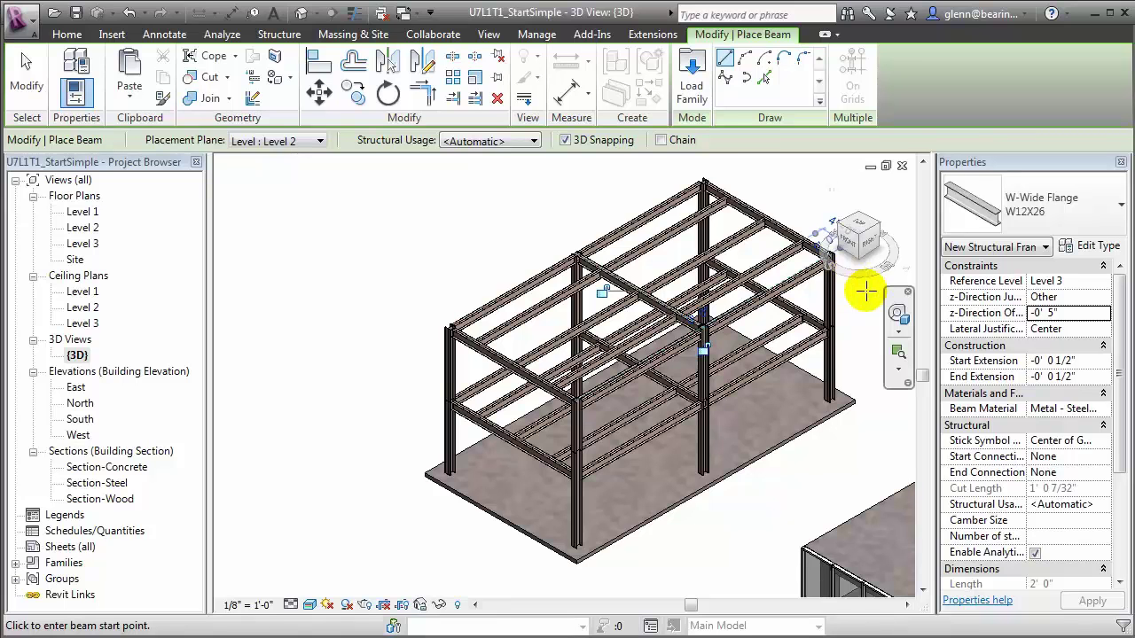
key(Escape)
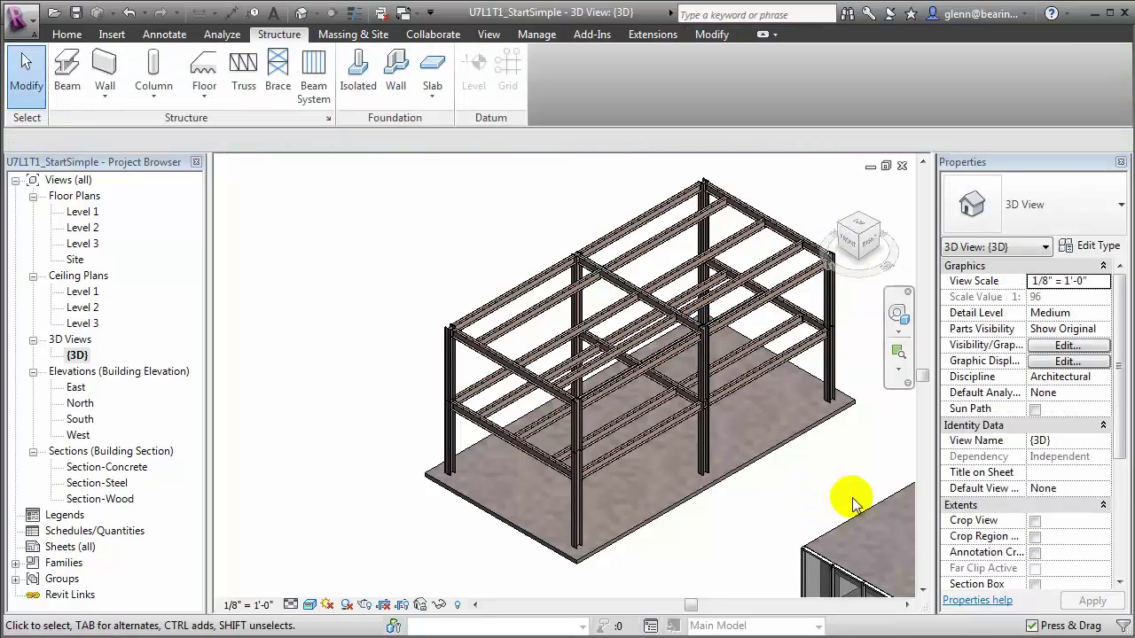
Set the three transverse Level 3 girders to z-direction justification Other with a z-direction offset of -5"
click(539, 388)
ctrl+click(646, 303)
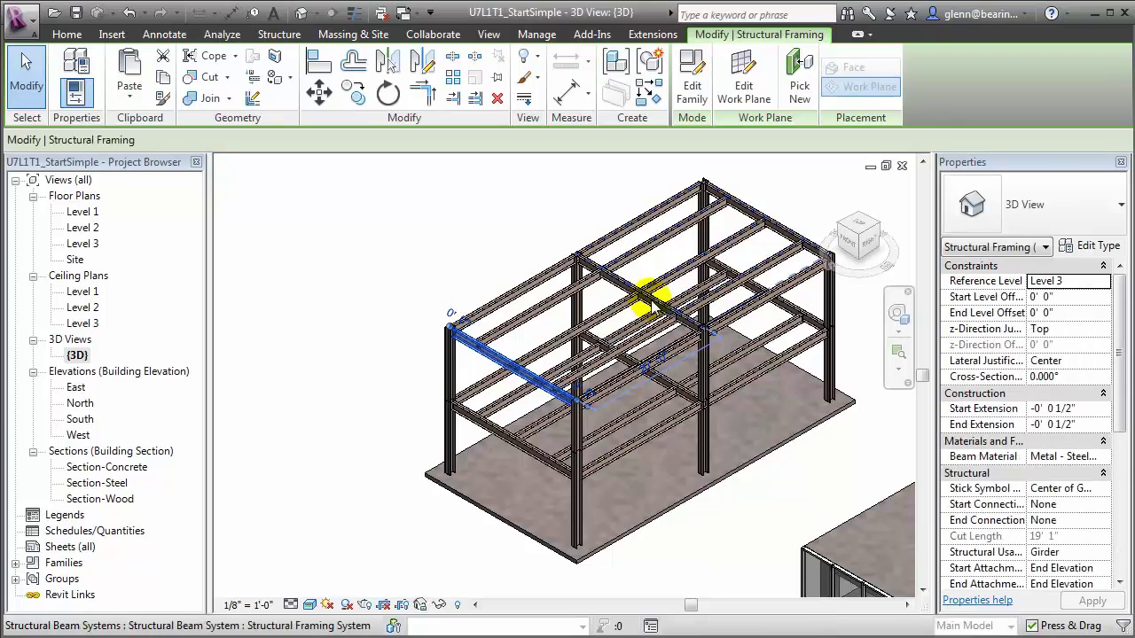
ctrl+click(759, 217)
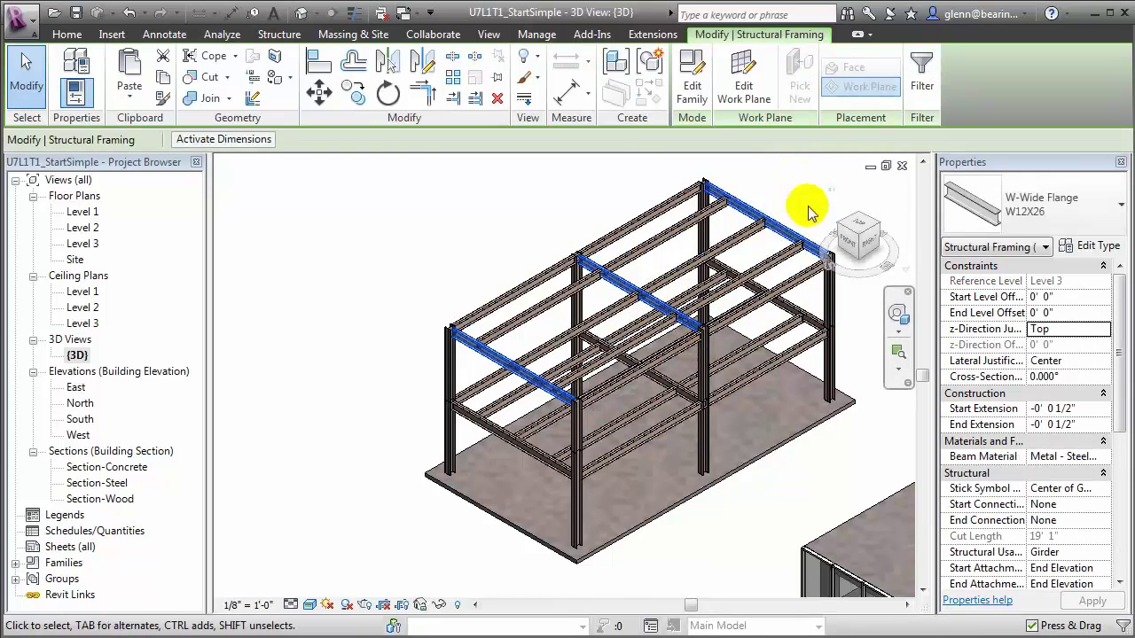
click(1100, 330)
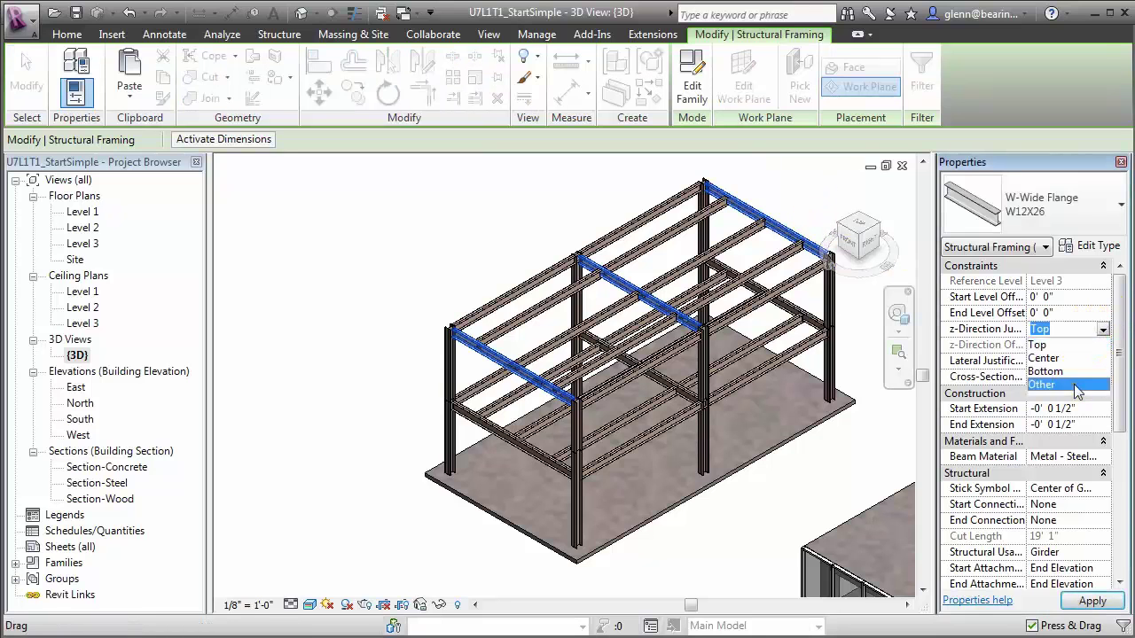
click(1077, 384)
click(1074, 345)
text(-5)
key(Return)
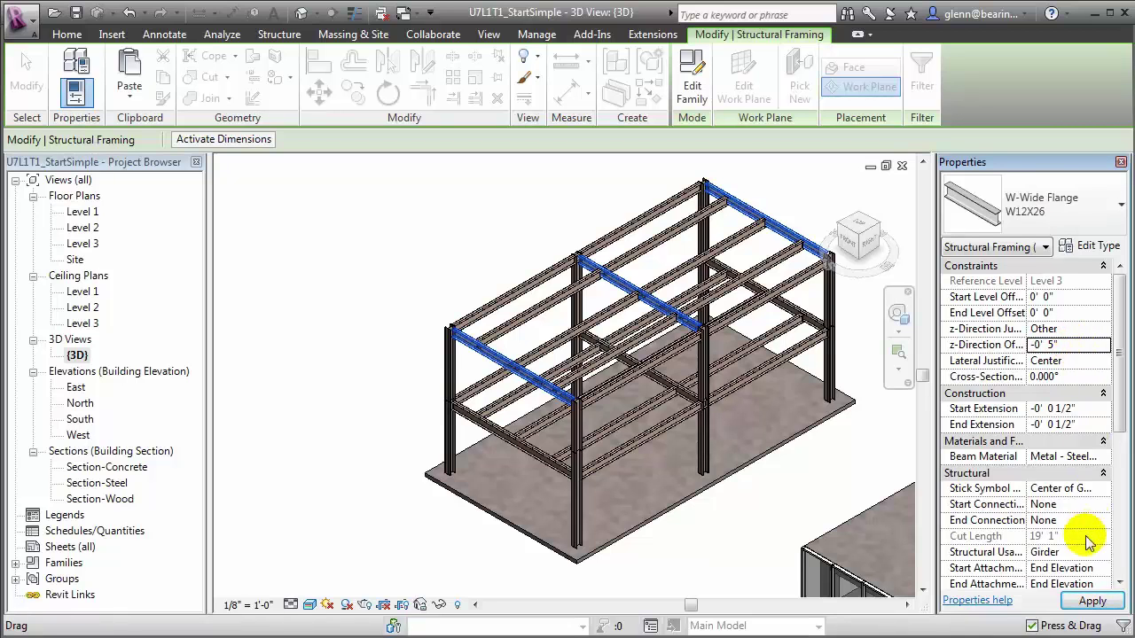
click(1097, 601)
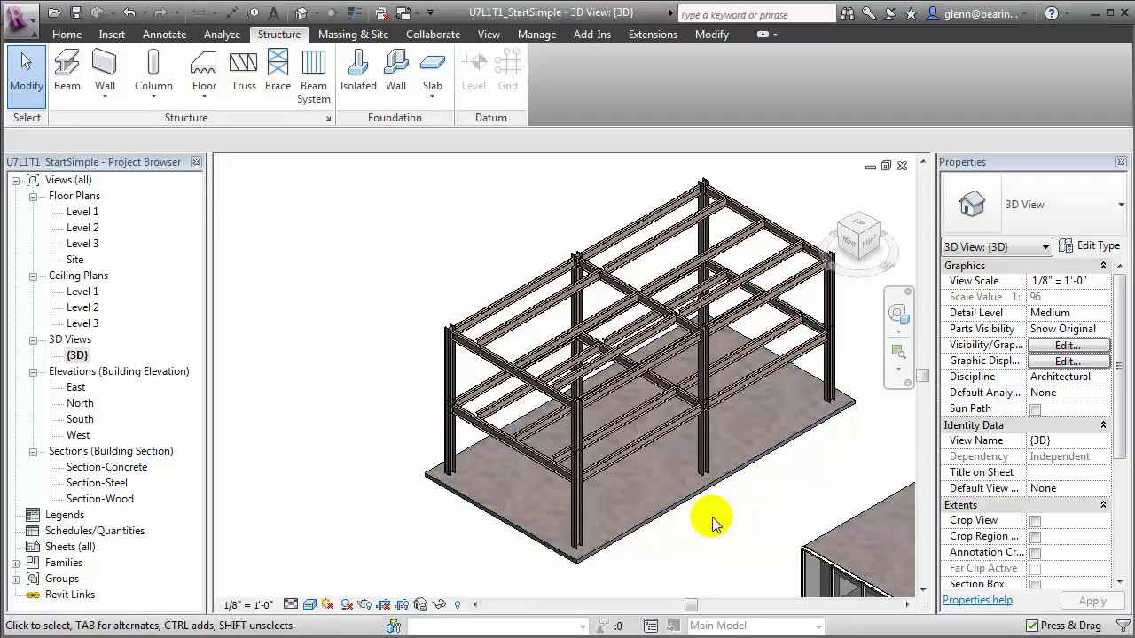
Set the elevation of the Level 3 beam system in the steel frame's near bay to -0' 5"
click(503, 329)
click(1096, 298)
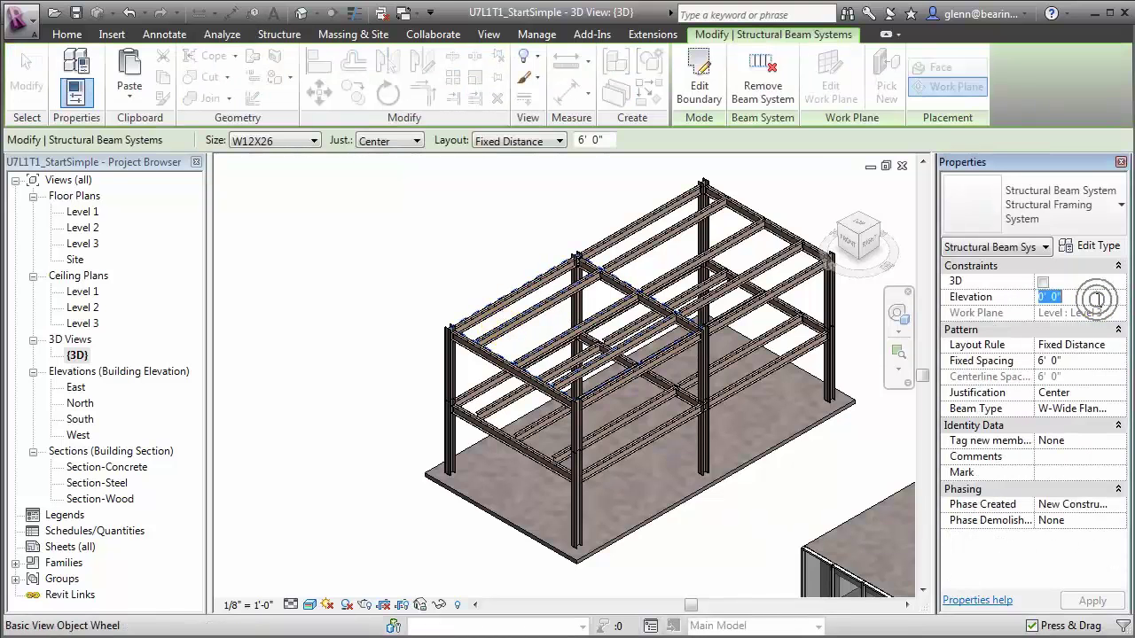
text(-0' 5)
text(")
click(1108, 604)
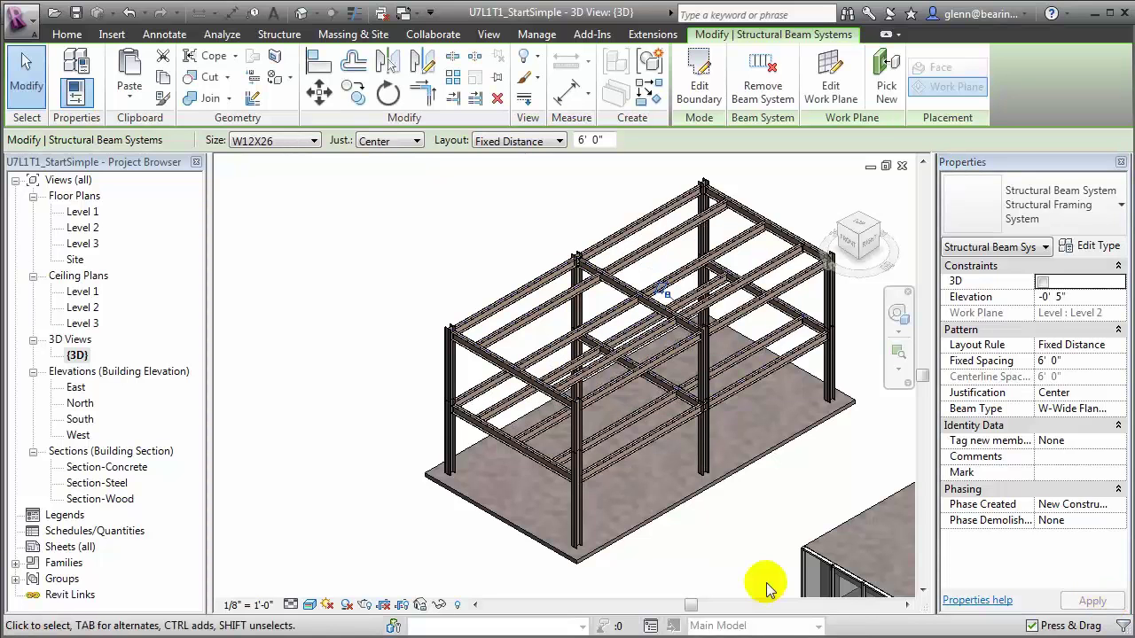
Open the Section-Steel view to examine how the beams sit beneath the floor decks
double_click(104, 485)
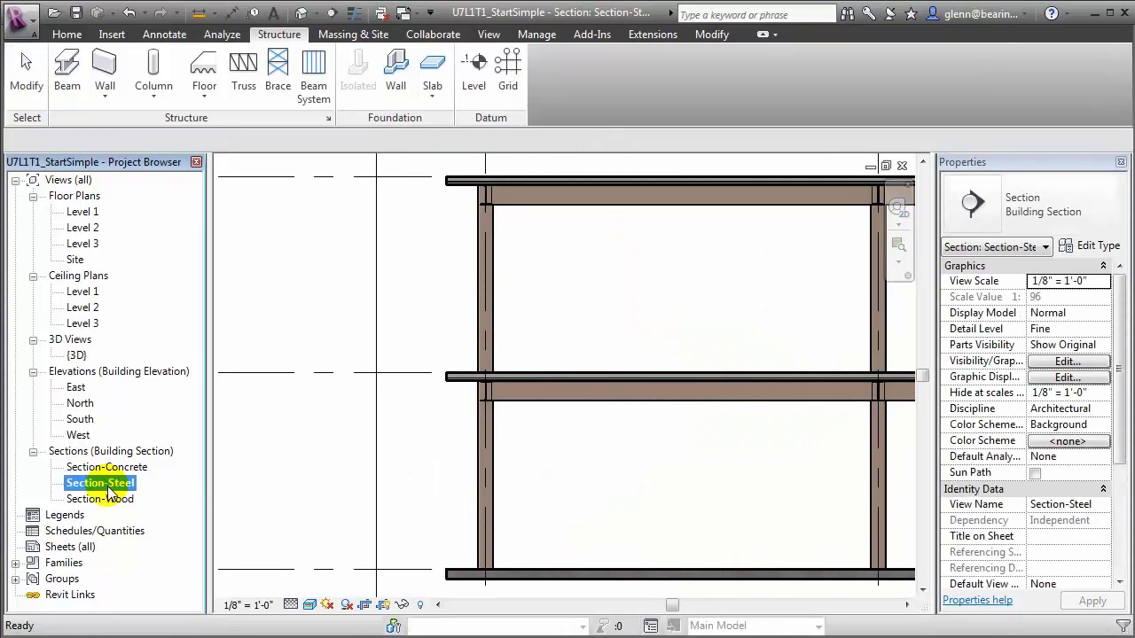
click(588, 425)
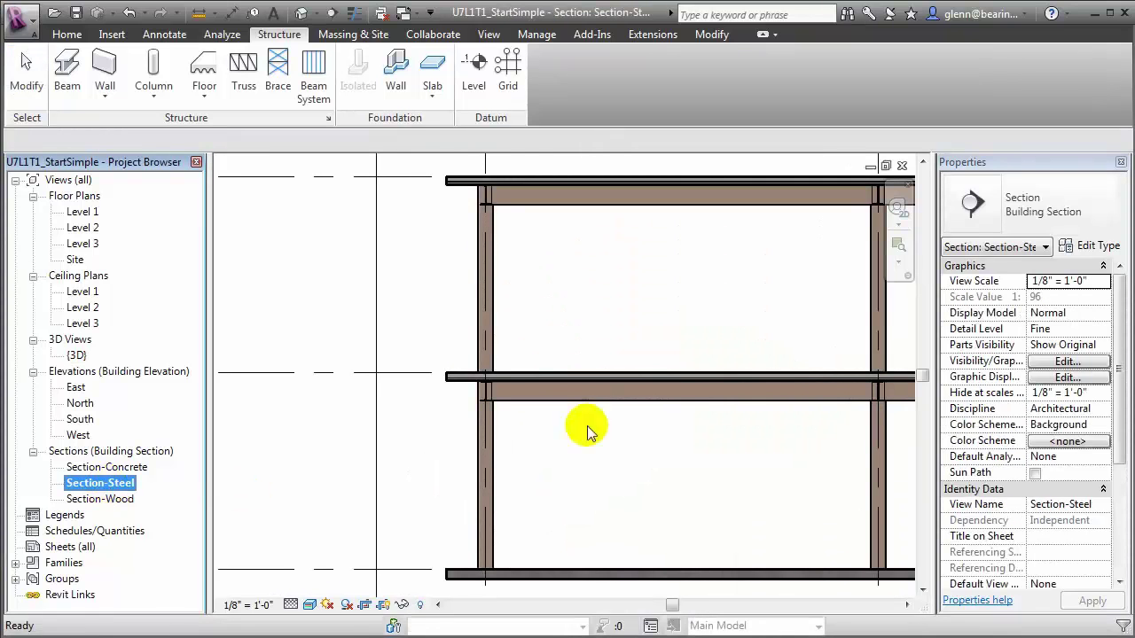
Zoom in on the Level 2 beam and floor deck at the steel frame's end column and display them with thin lines
click(900, 246)
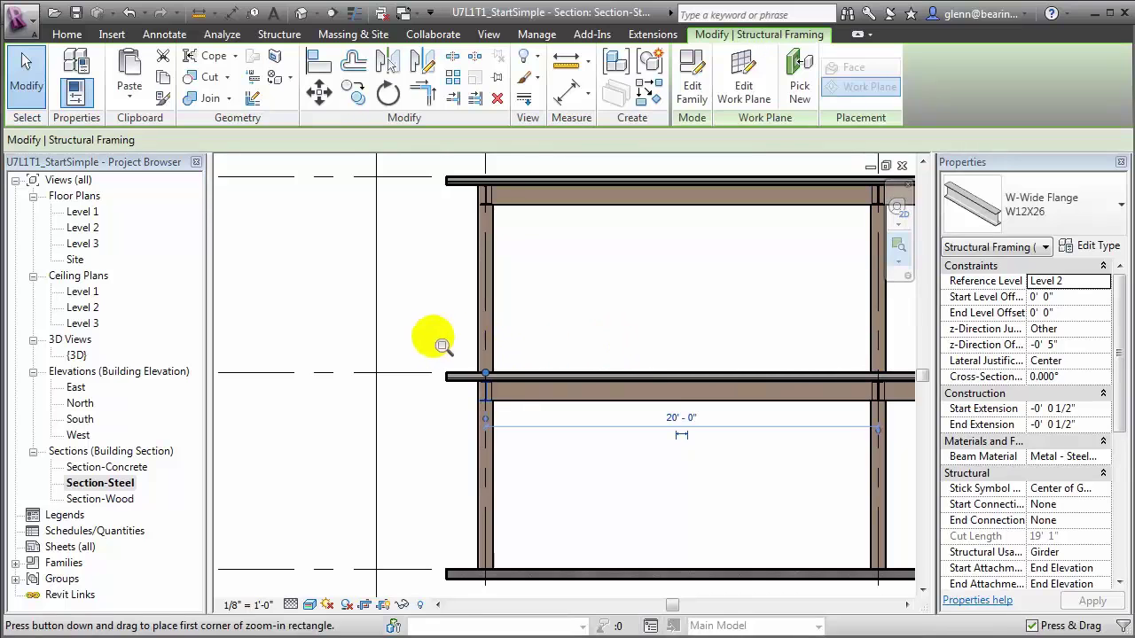
drag(428, 336, 532, 435)
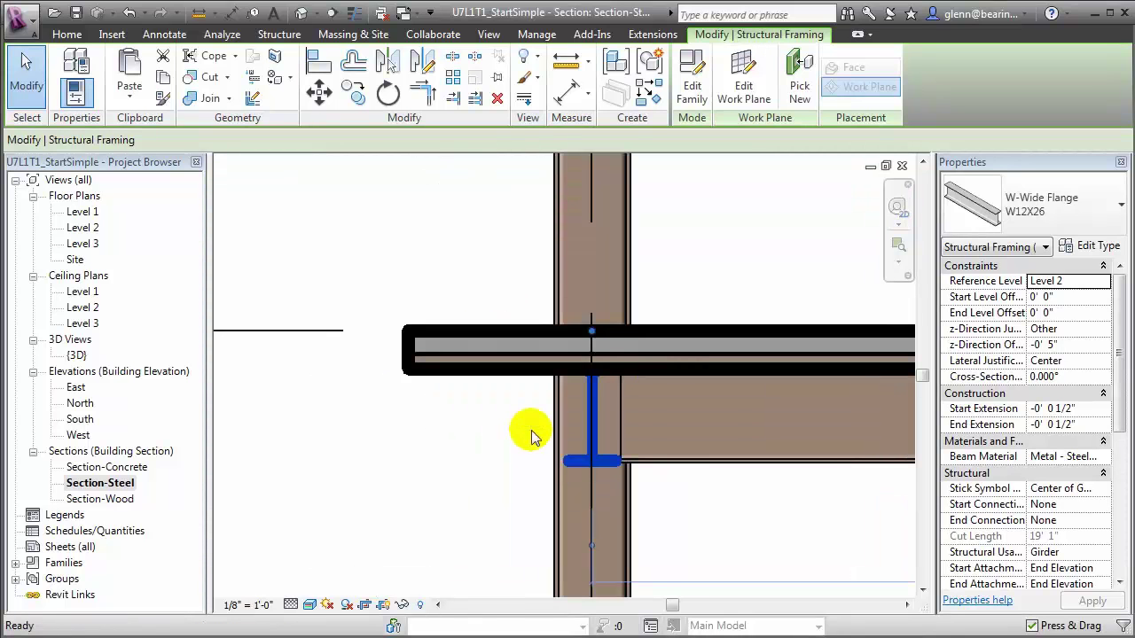
click(446, 479)
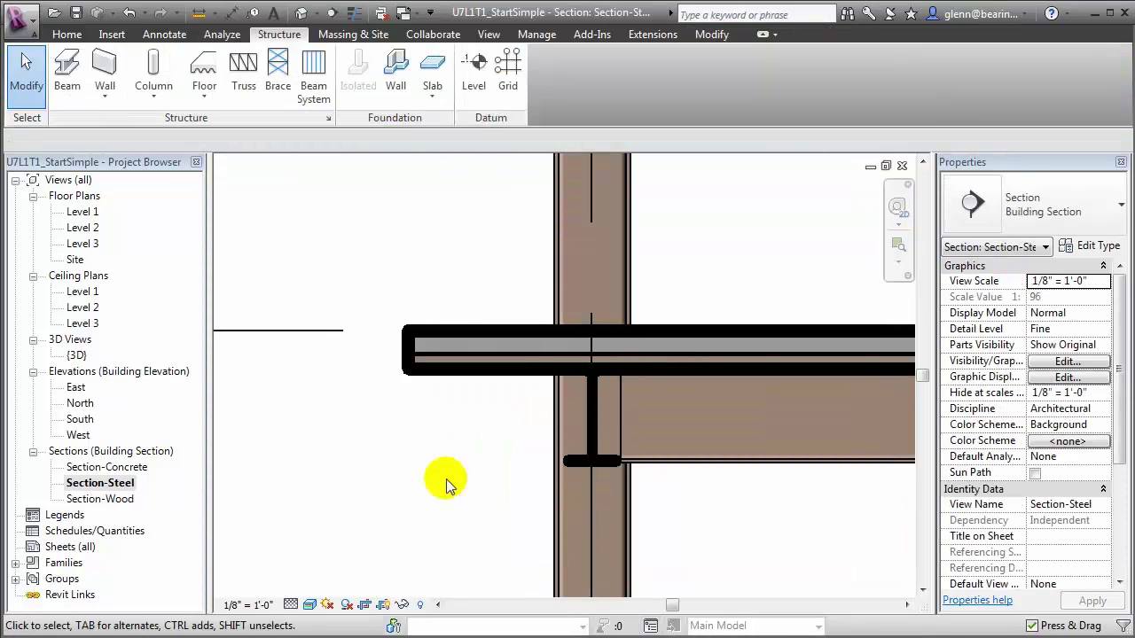
click(354, 14)
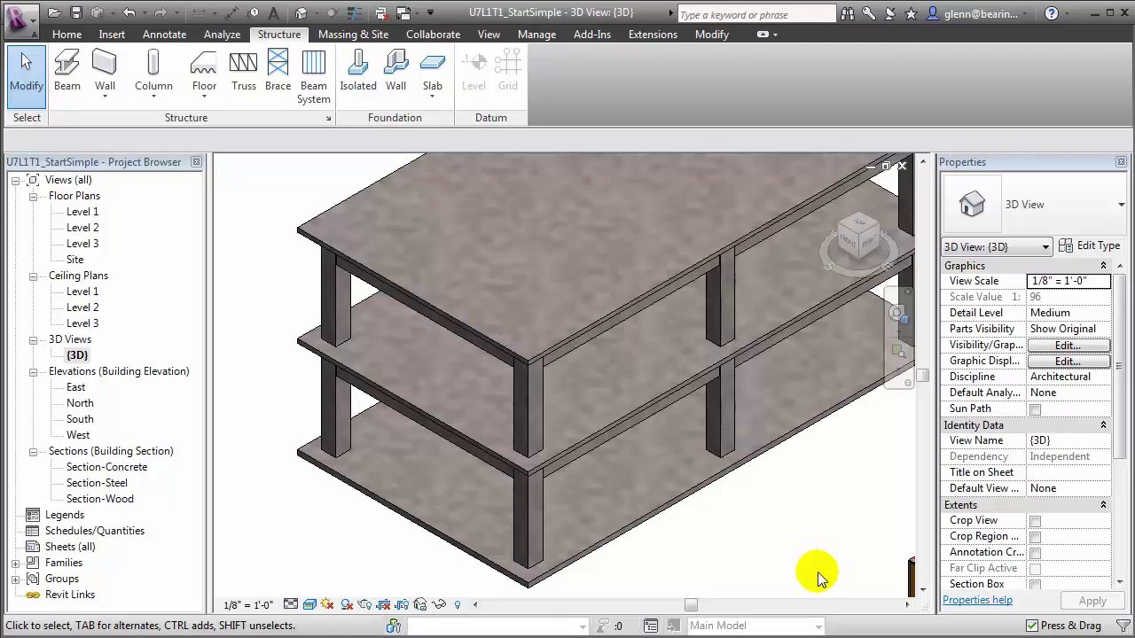
Hide the concrete building's Level 2 and Level 3 floor slabs in the 3D view
click(460, 323)
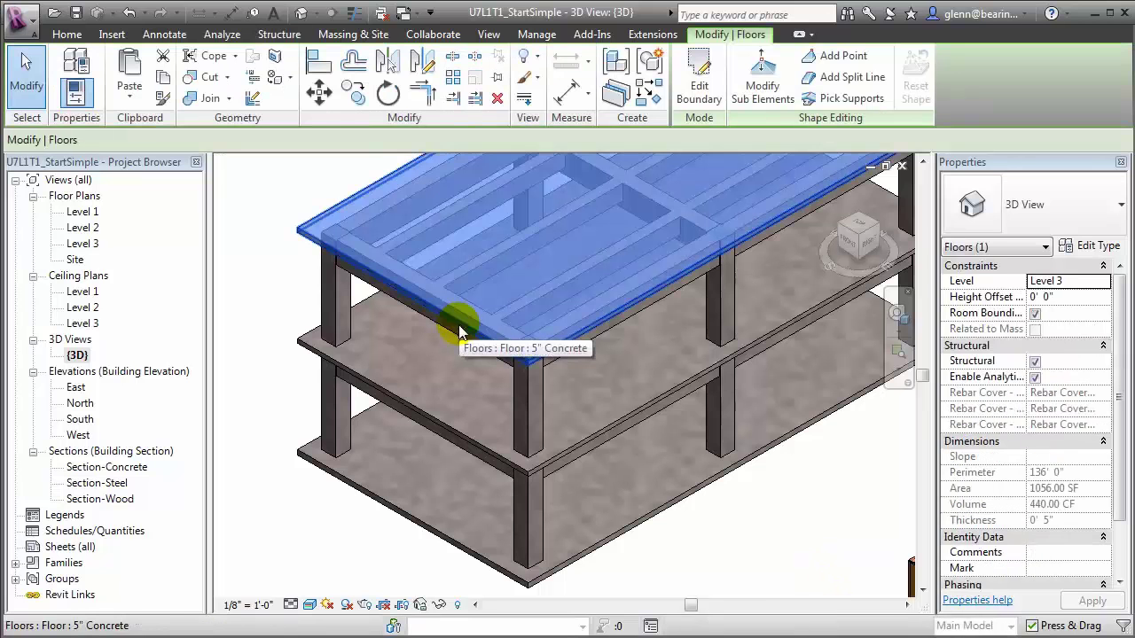
ctrl+click(428, 411)
right_click(429, 412)
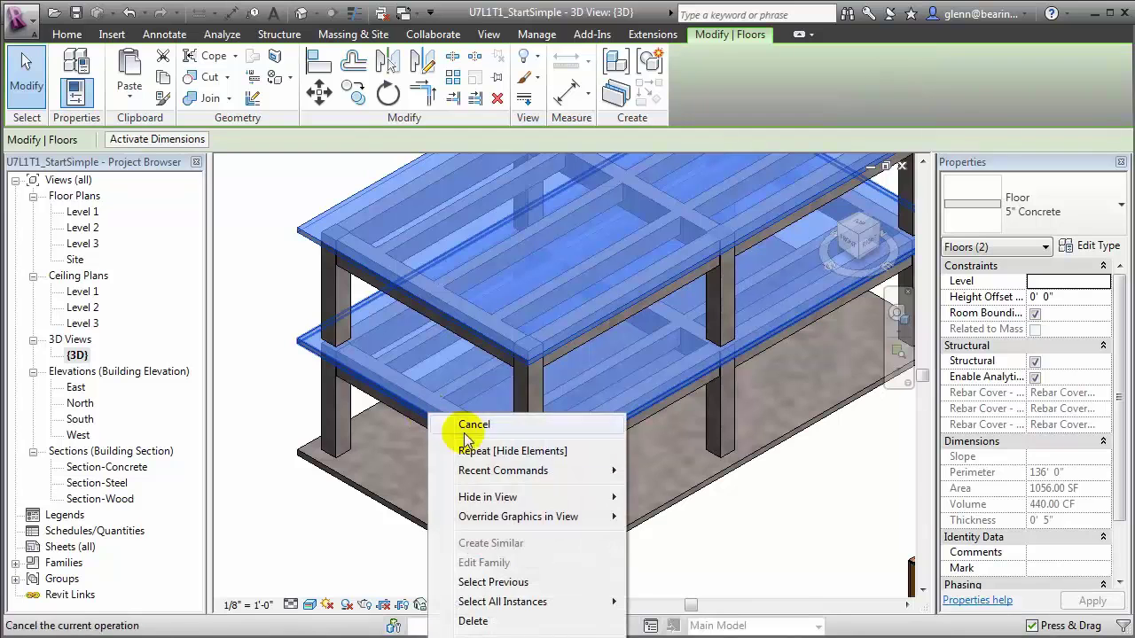
mouse_move(533, 499)
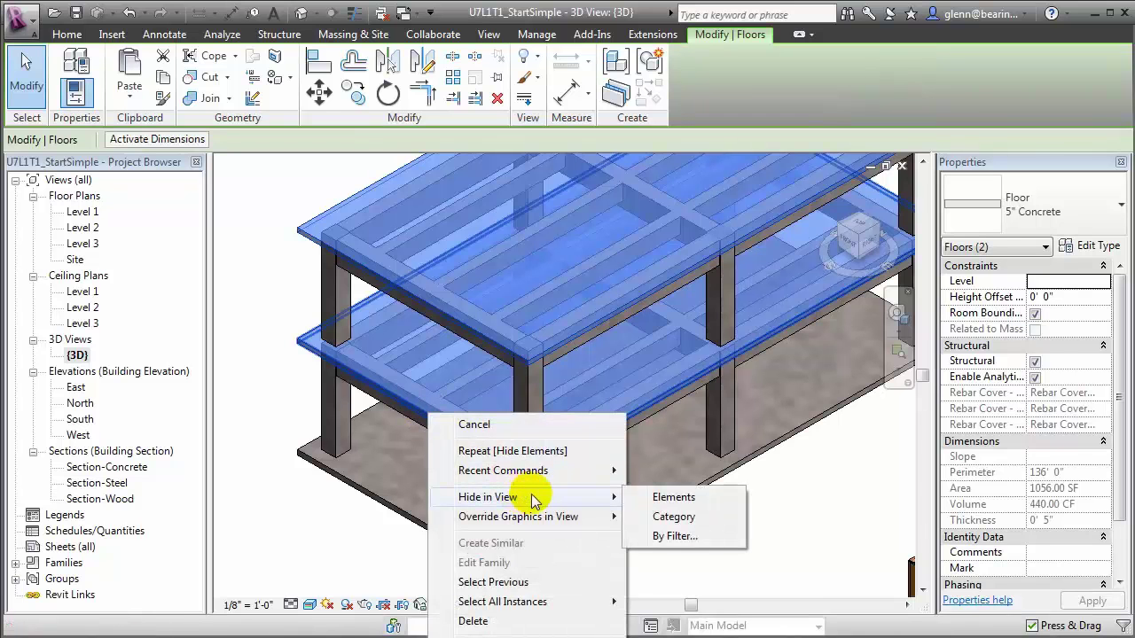
click(657, 498)
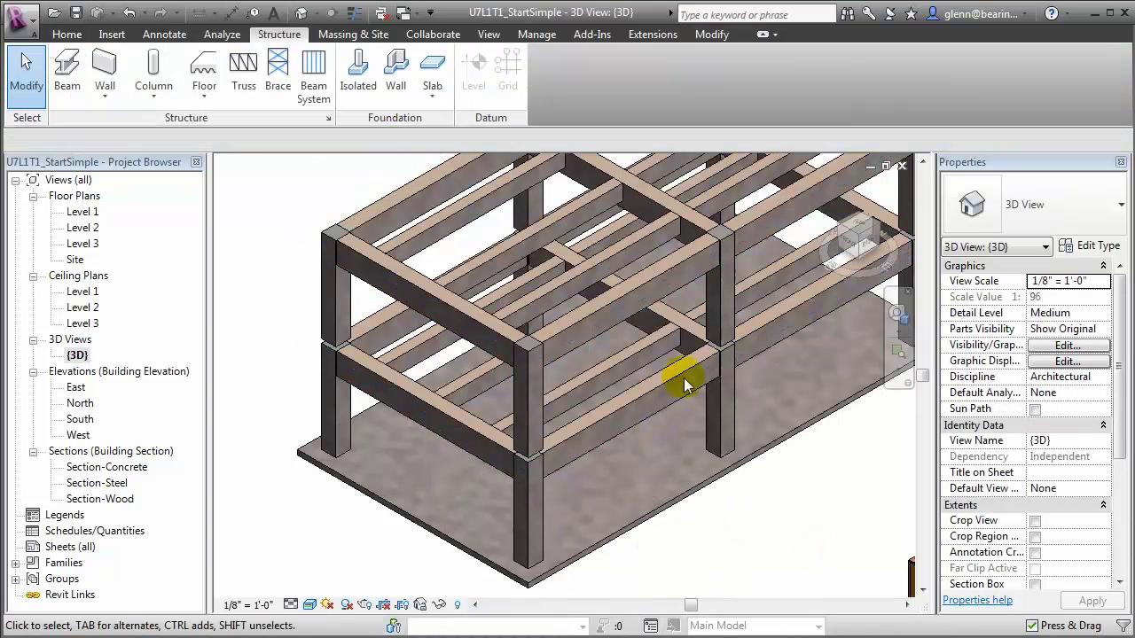
Delete the continuous concrete girder along the long near side of Level 2
click(710, 337)
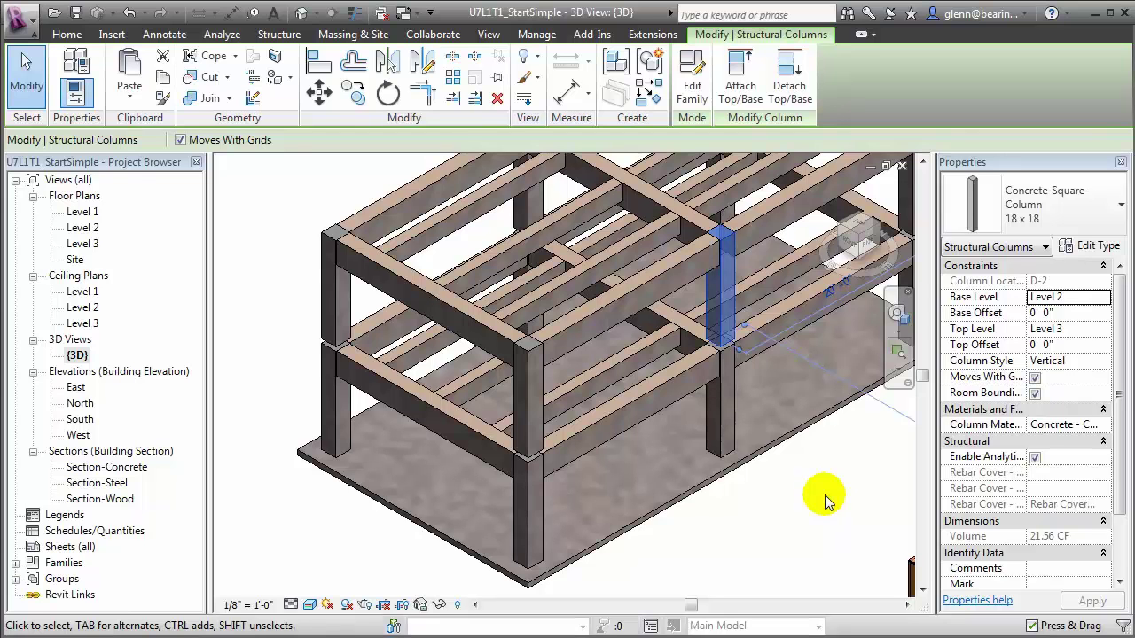
click(703, 476)
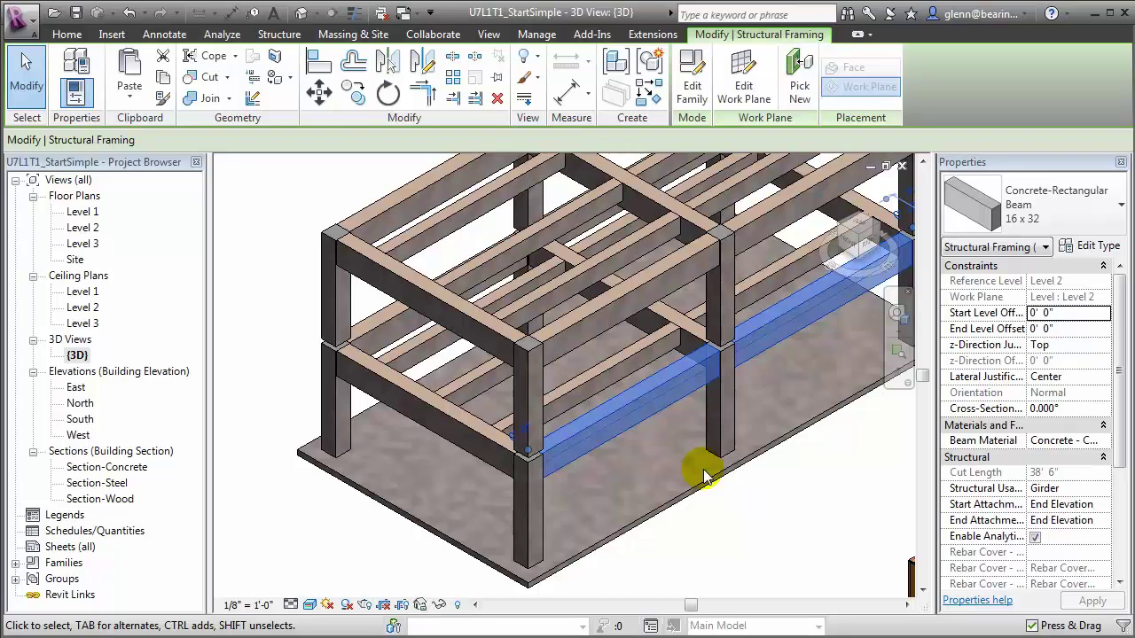
key(Delete)
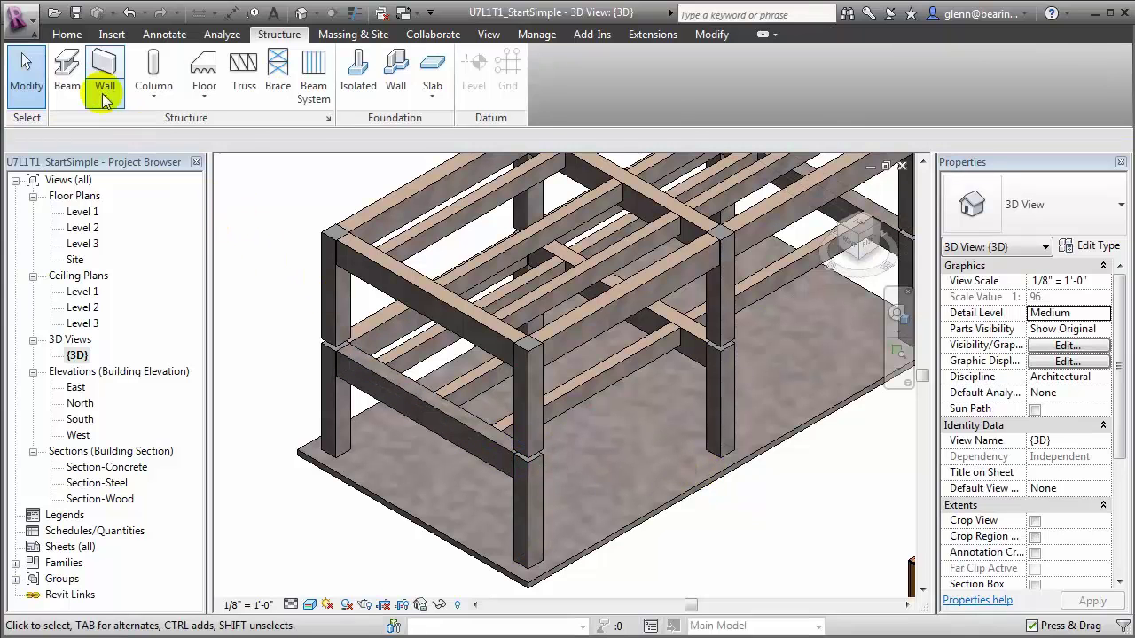
Set up a new Concrete-Rectangular Beam 16 x 32 with reference level Level 2 and z-direction justification Top
click(67, 72)
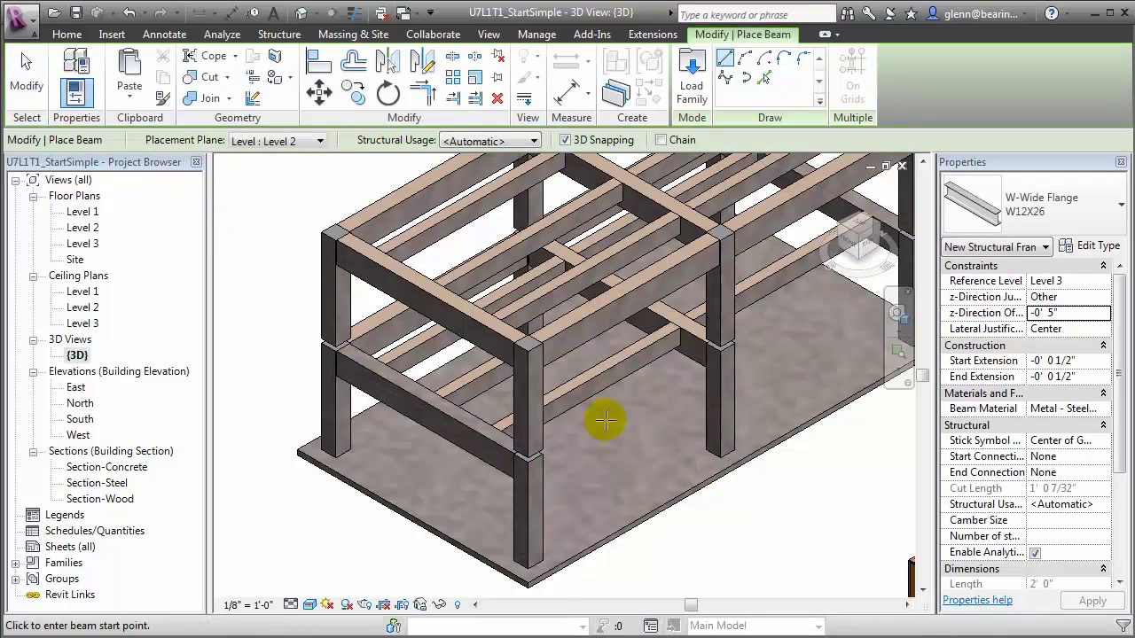
click(1093, 215)
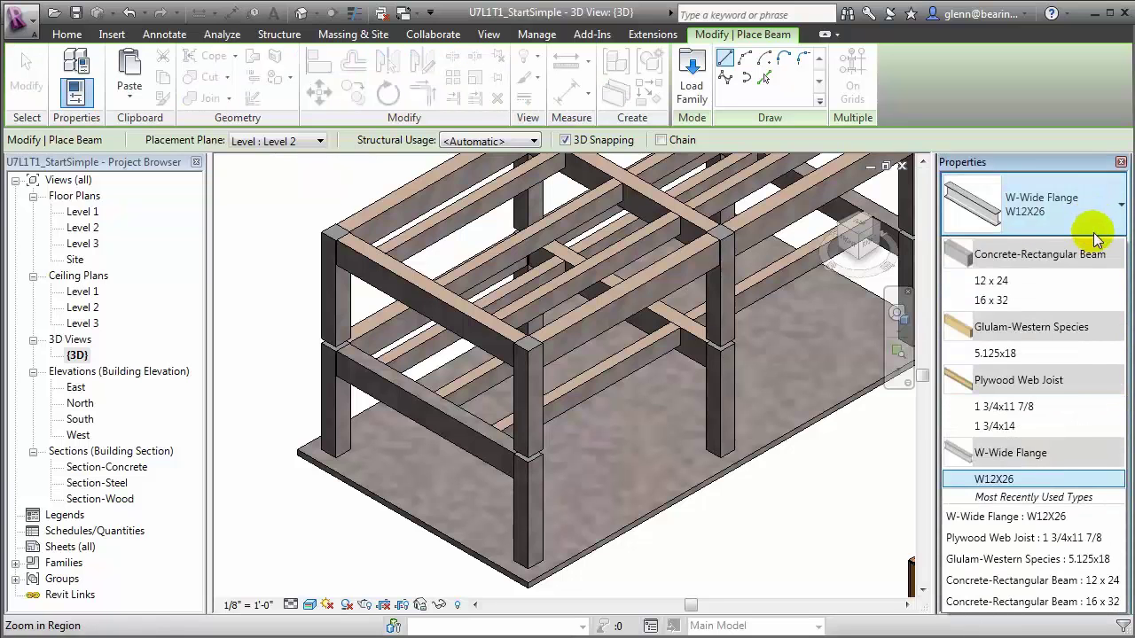
click(1078, 300)
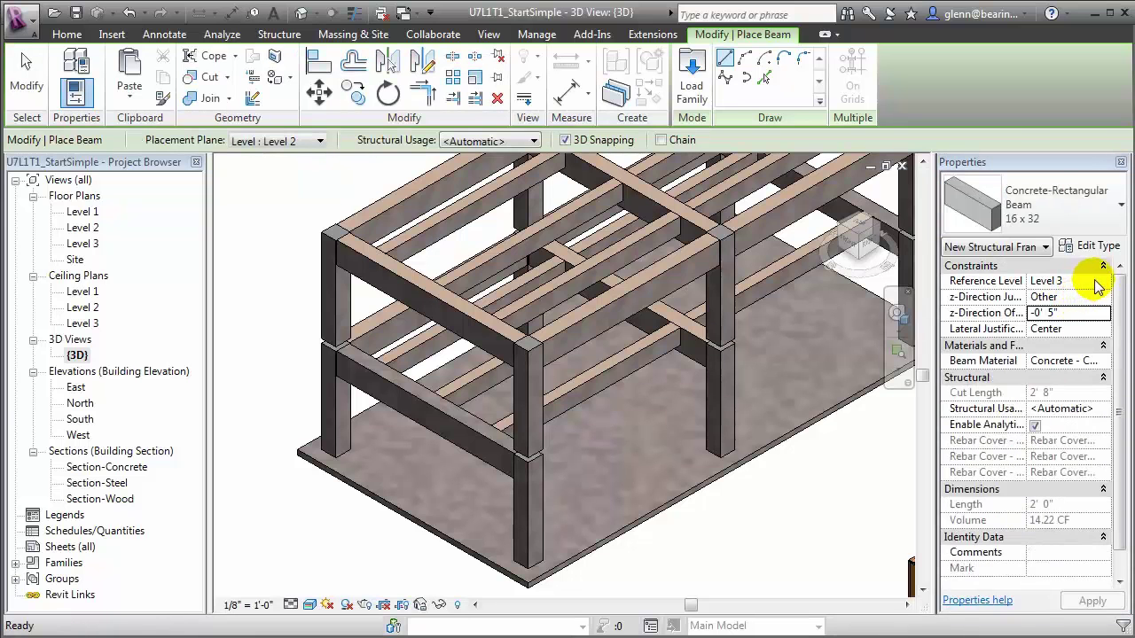
click(1103, 282)
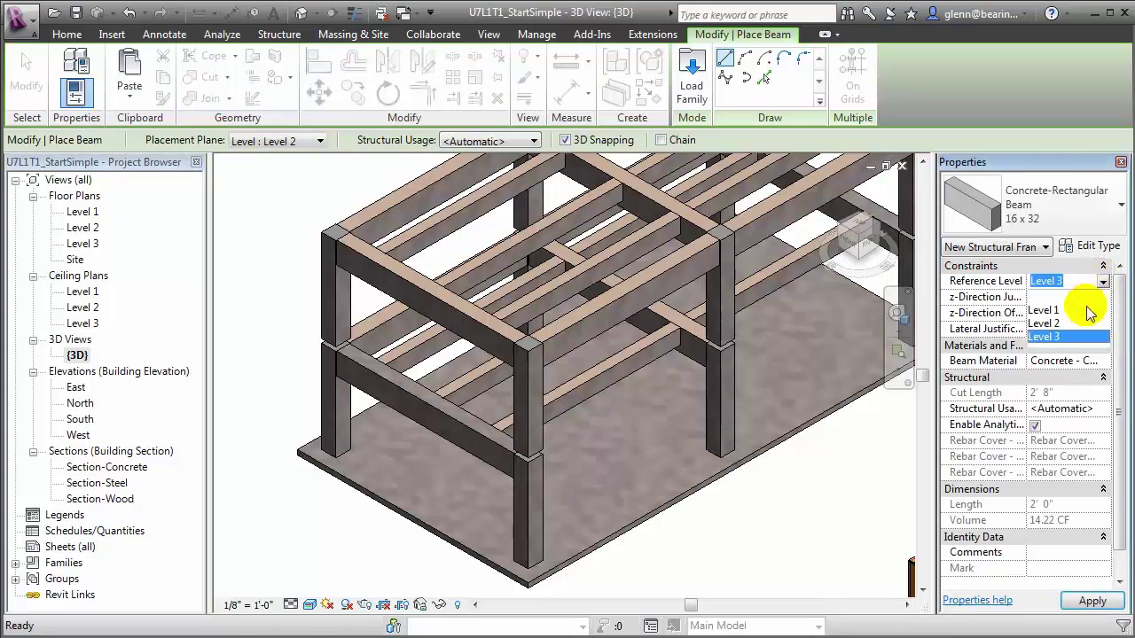
click(1074, 318)
click(1101, 297)
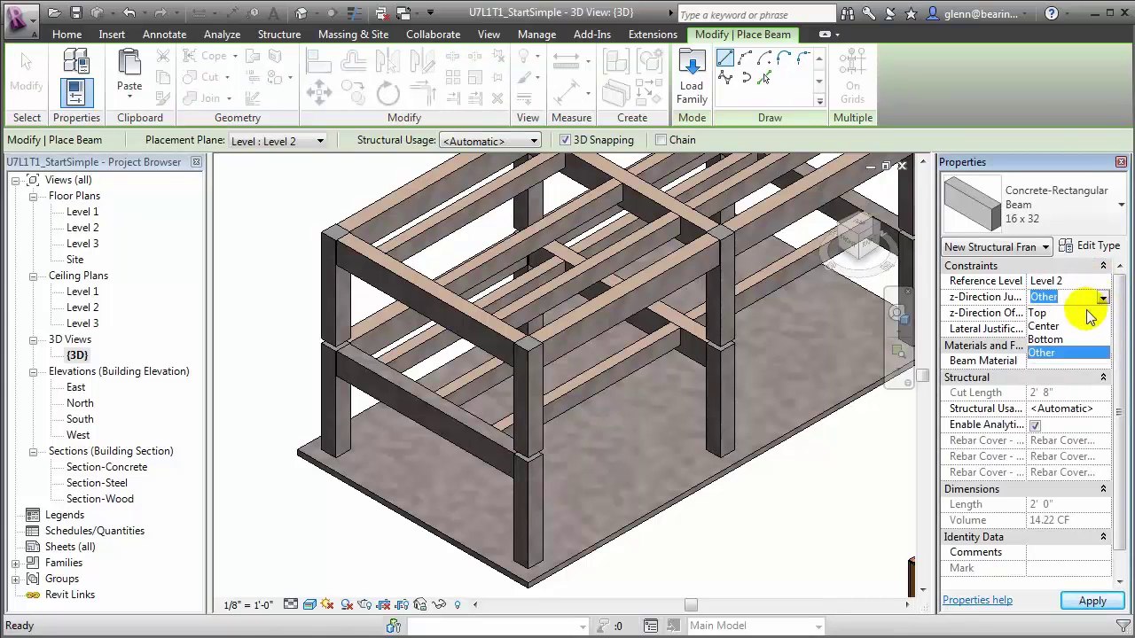
click(1083, 312)
click(1084, 317)
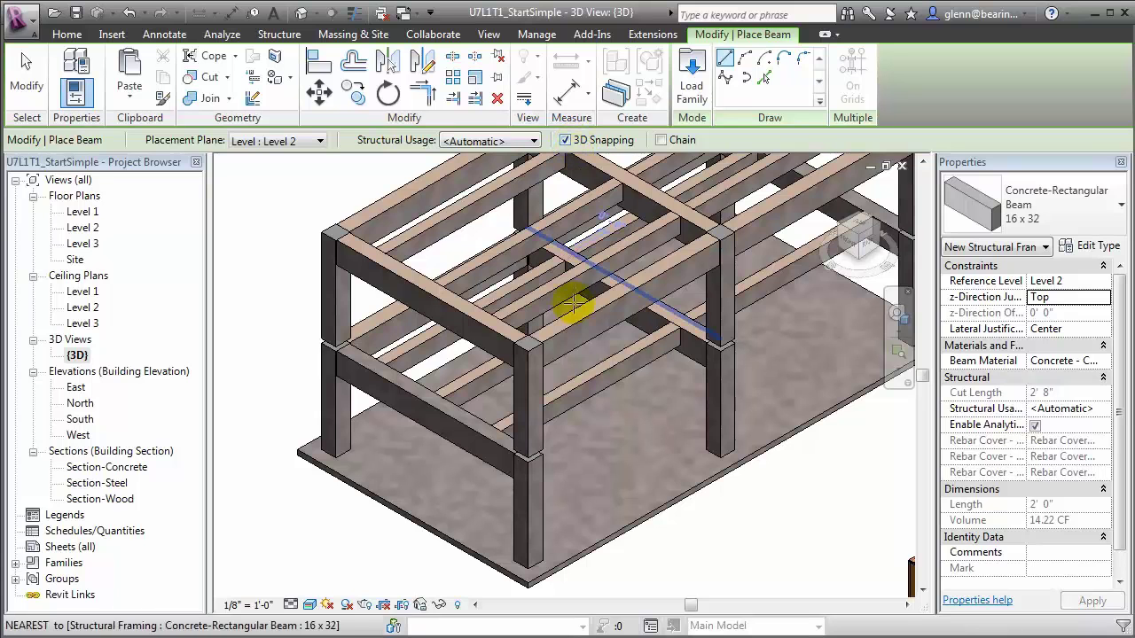
Place two separate beams along the near side of Level 2, from the near corner column to the middle column and on to the far corner column
click(530, 455)
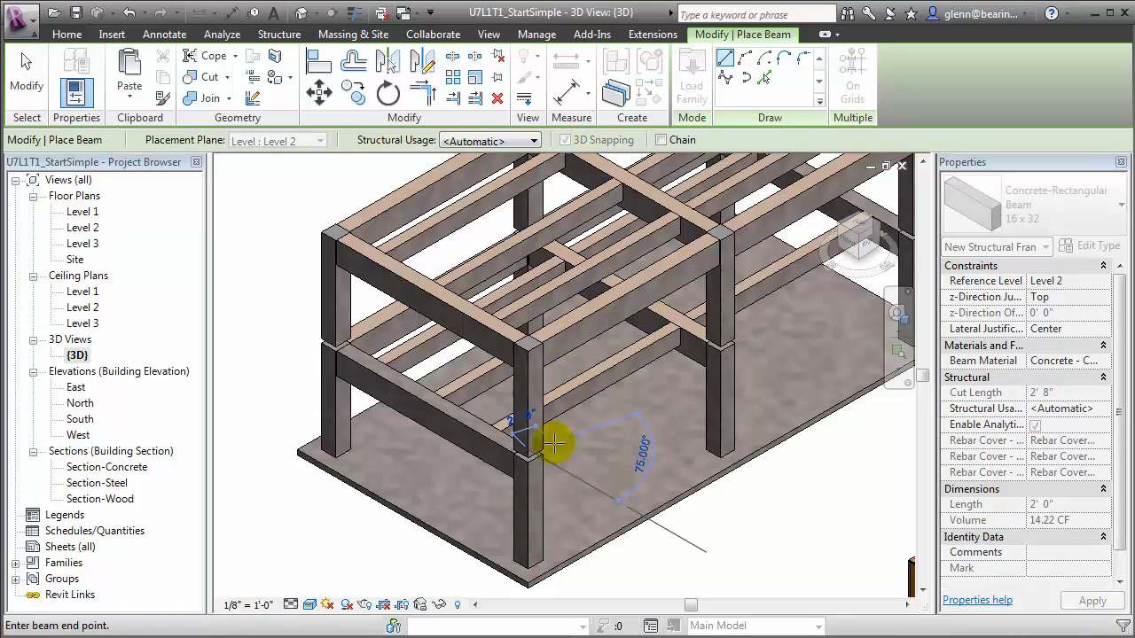
click(719, 340)
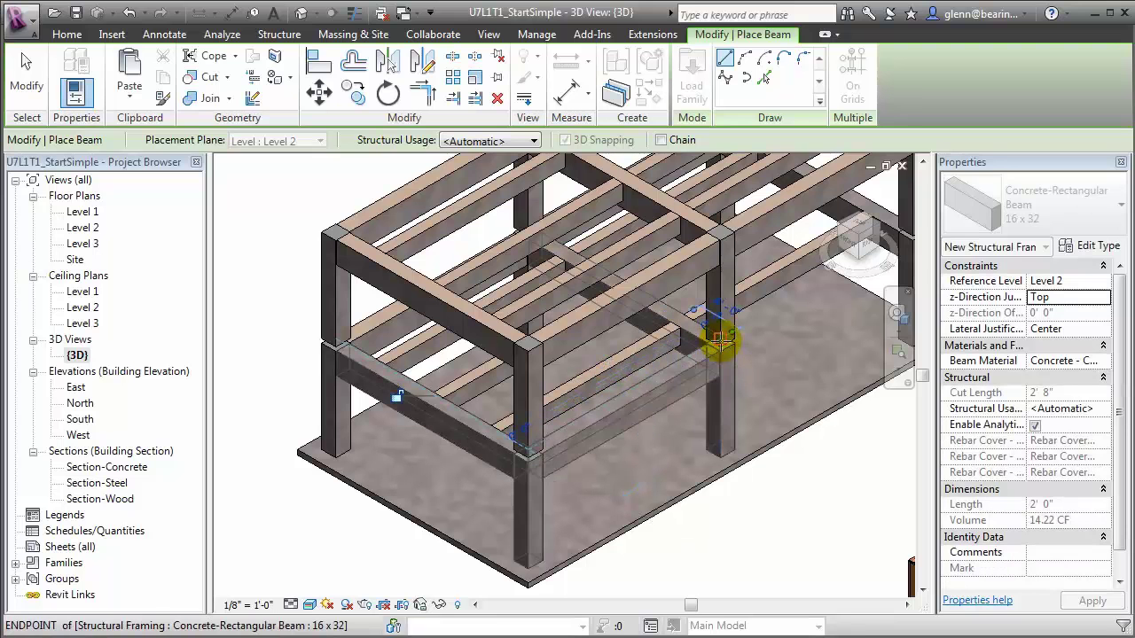
middle_drag(750, 348, 684, 381)
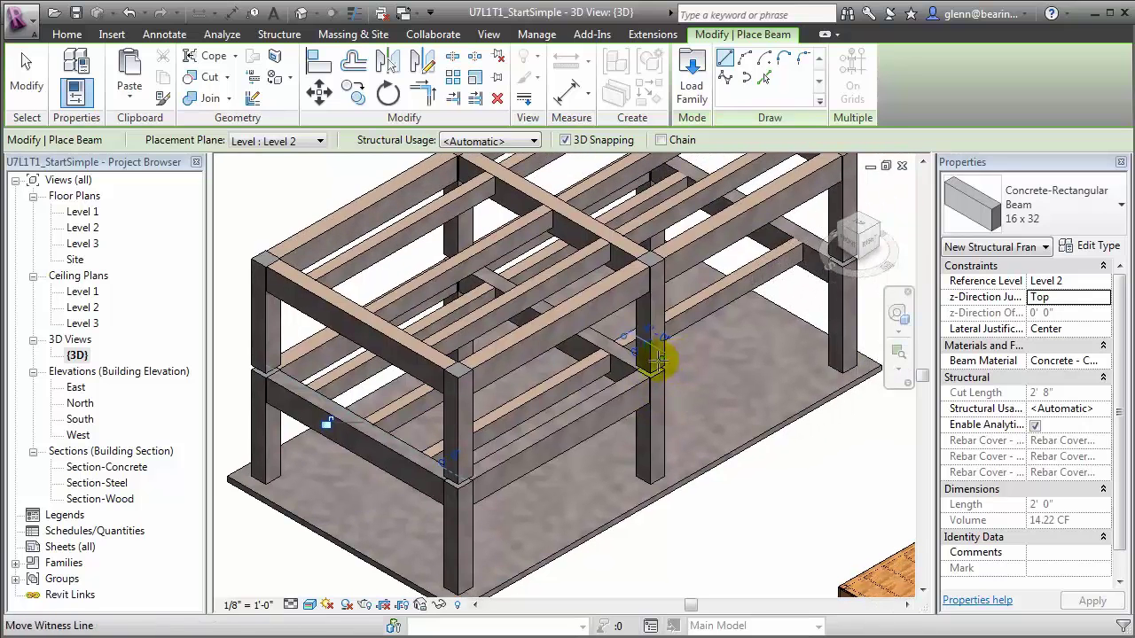
click(650, 364)
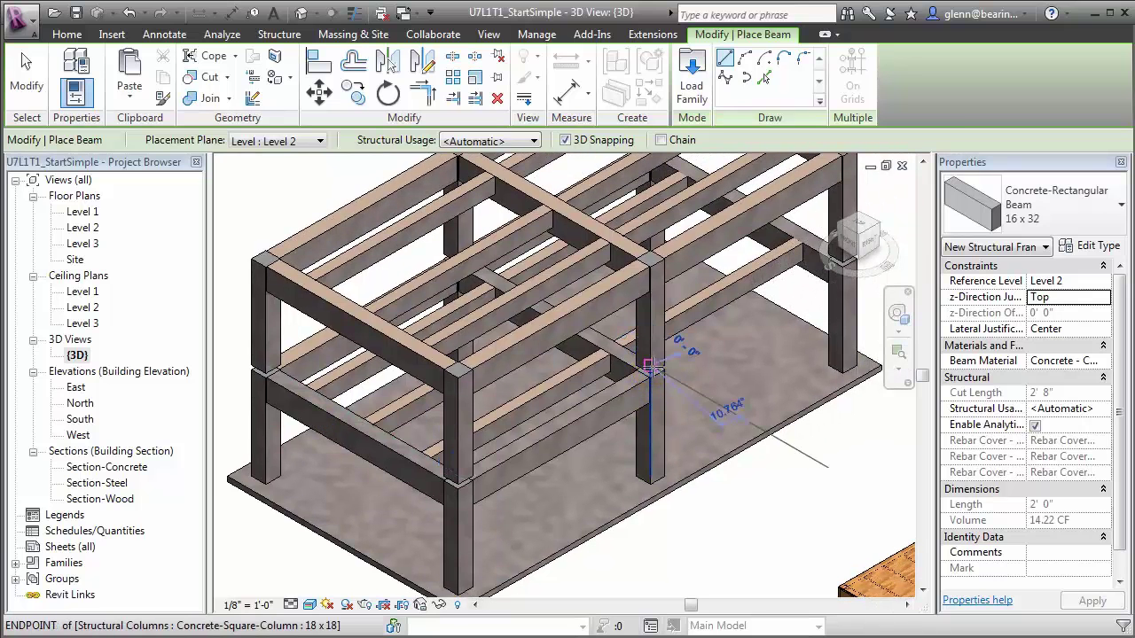
click(841, 255)
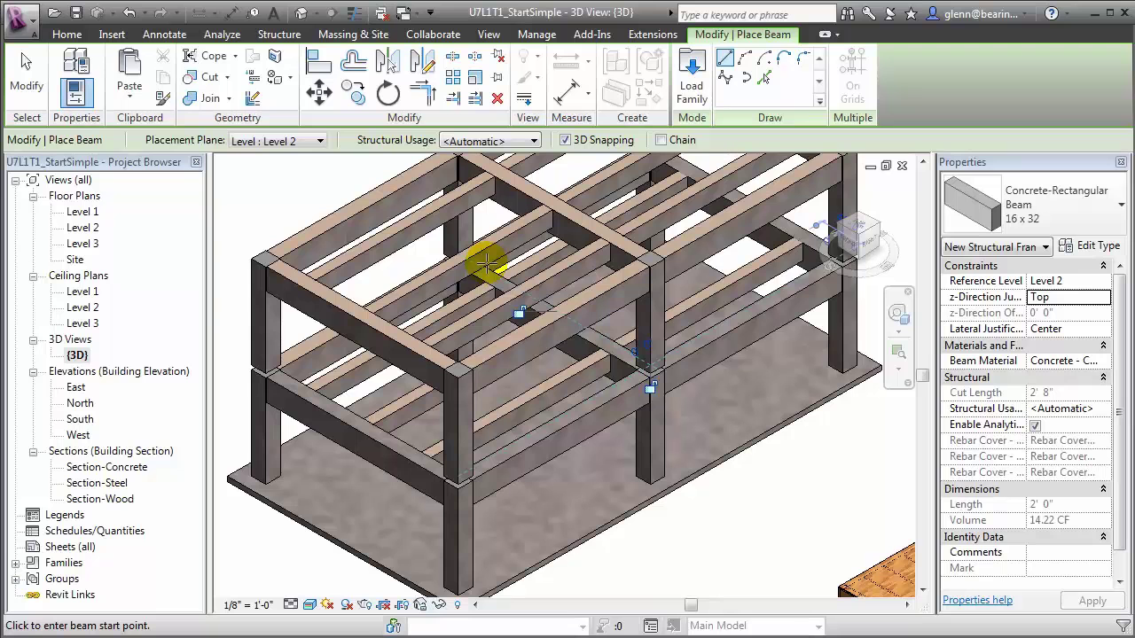
Open the Section-Concrete view and examine how the slabs, beams and end column meet at Levels 2 and 3
double_click(124, 469)
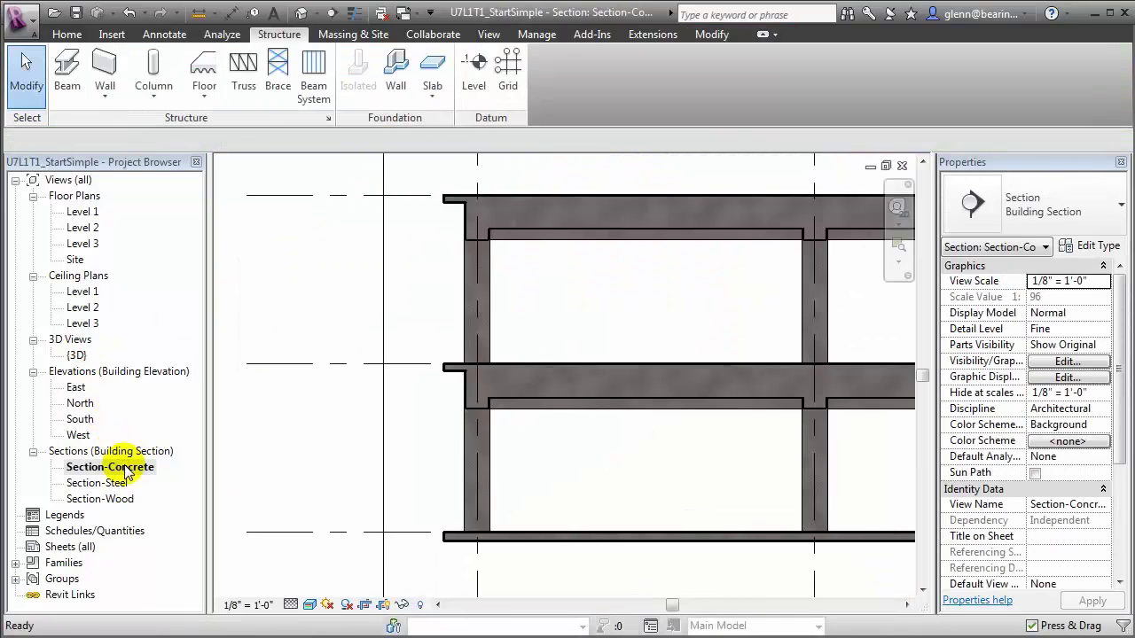
click(898, 257)
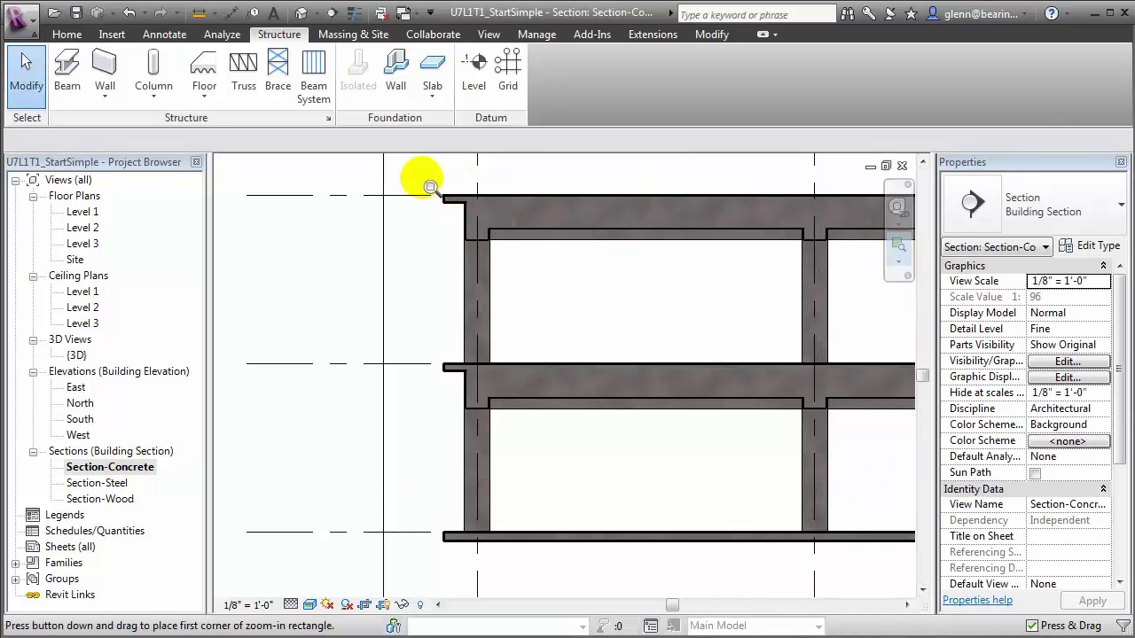
drag(446, 215, 540, 461)
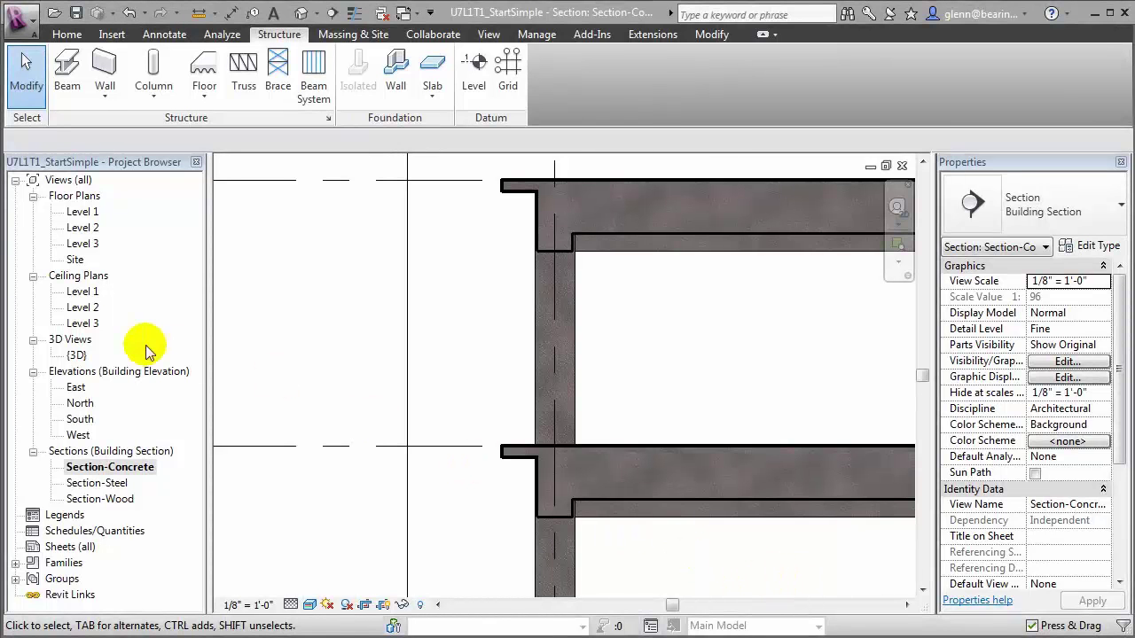
Return to the {3D} view and inspect the wood building's Level 3 glulam girder on the long near side
double_click(76, 356)
middle_drag(572, 506, 212, 243)
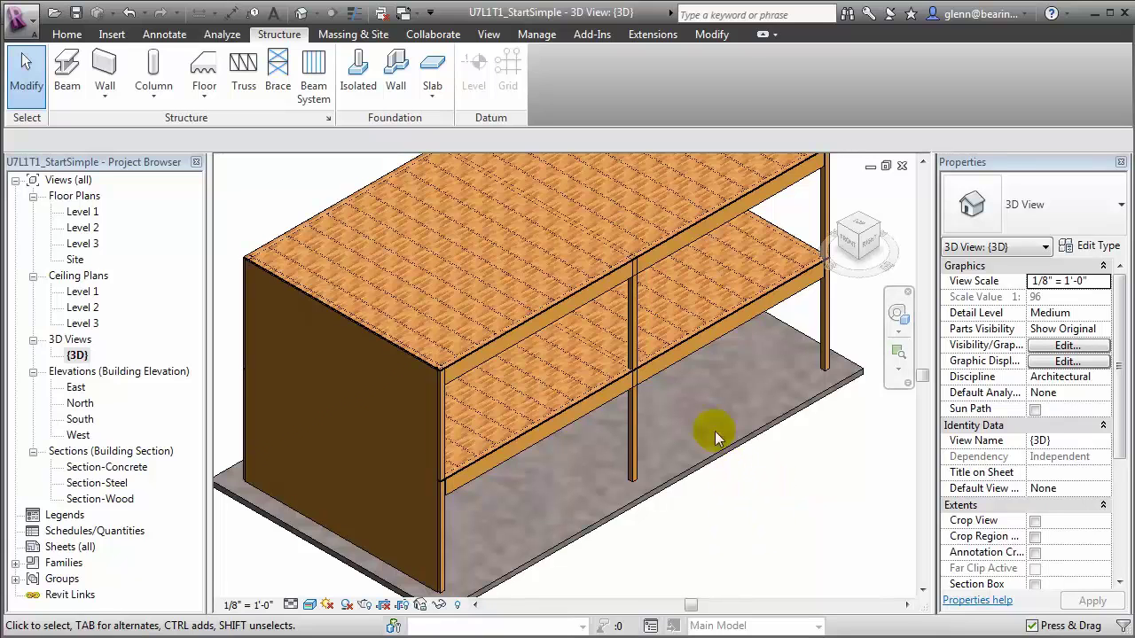
click(619, 280)
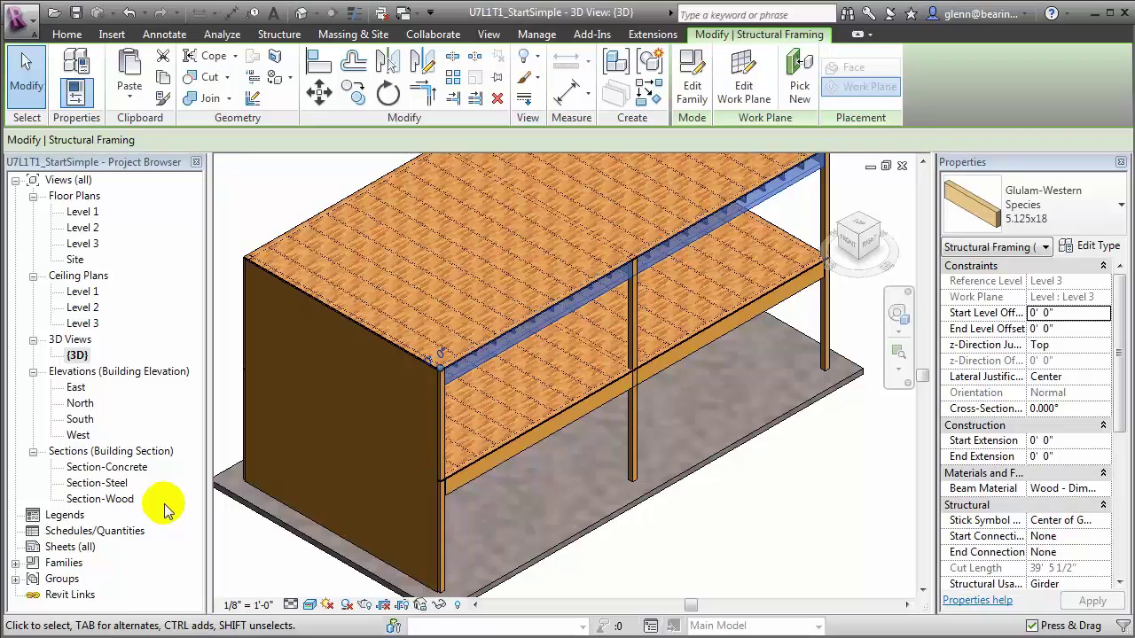
Open the Section-Wood view and examine the Level 2 joists and subfloor up close with thin lines
double_click(132, 501)
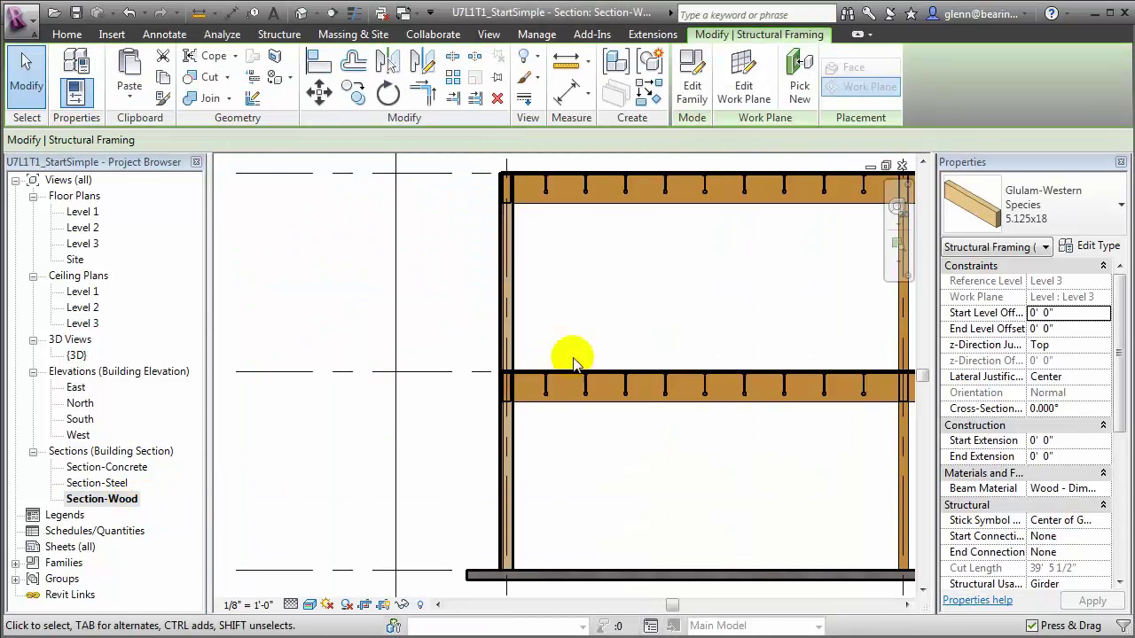
click(909, 255)
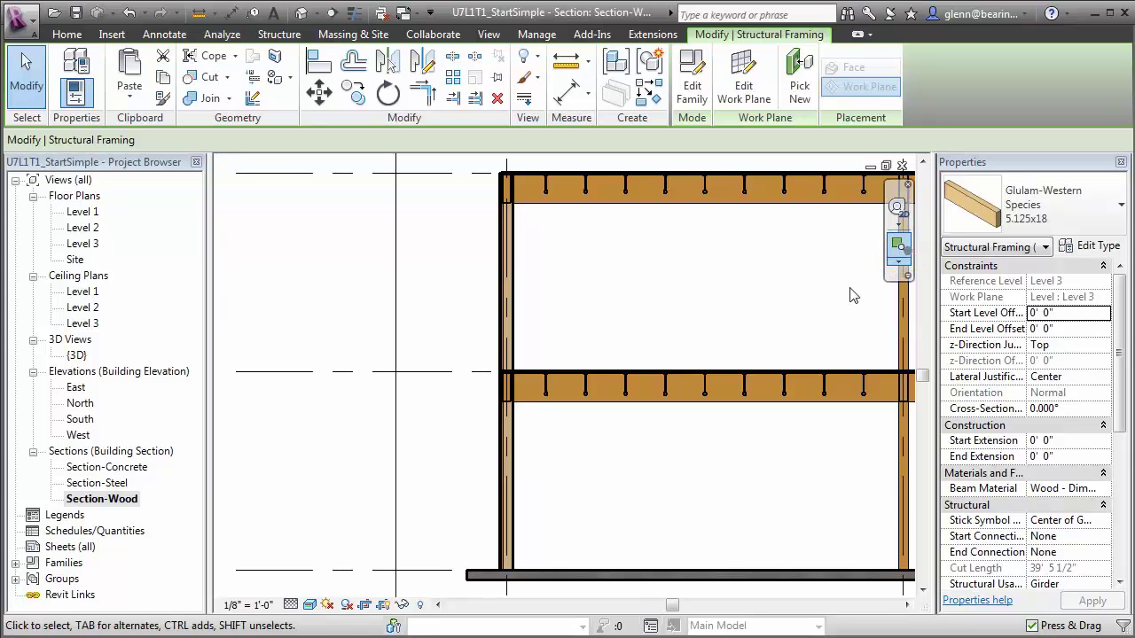
drag(635, 350, 760, 411)
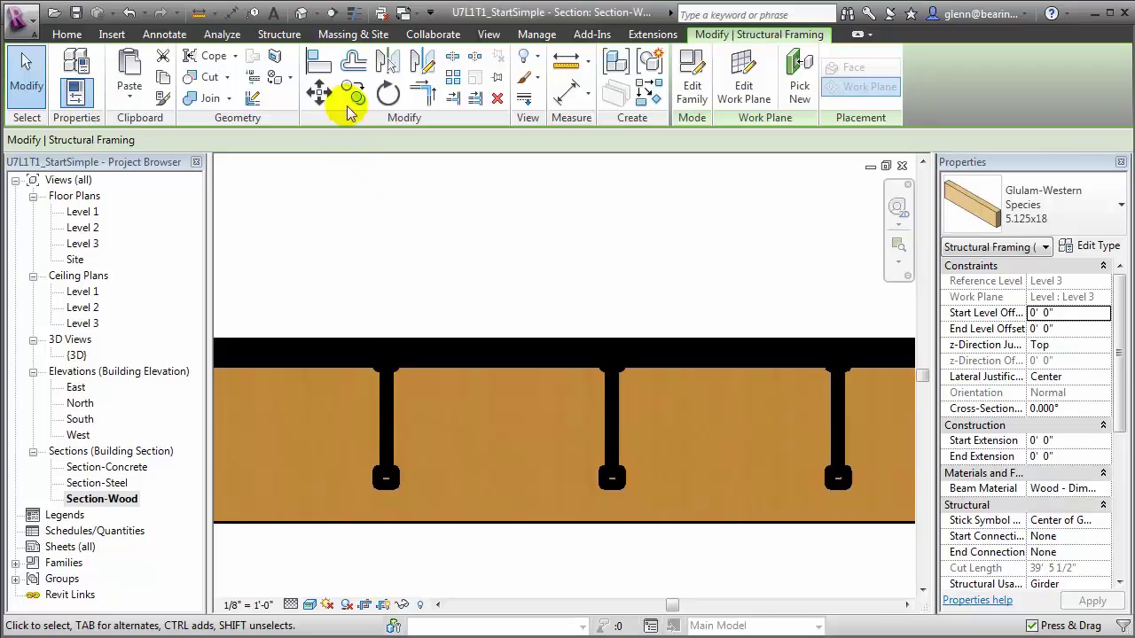
click(479, 242)
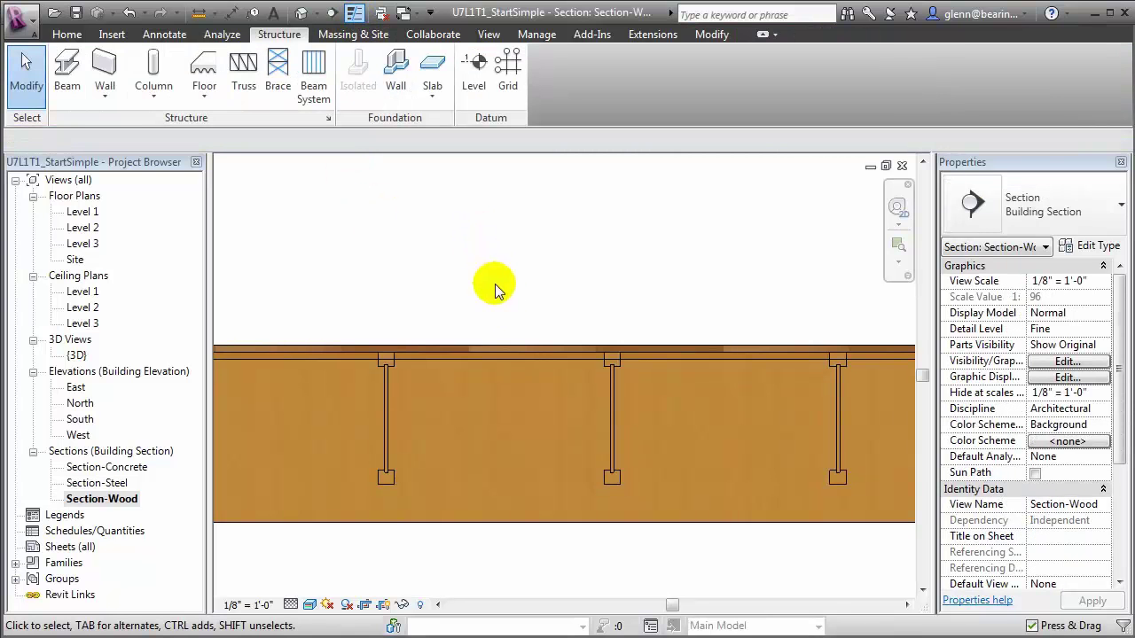
Inspect the properties of a Level 2 plywood web joist and of the beam system that contains it
click(611, 448)
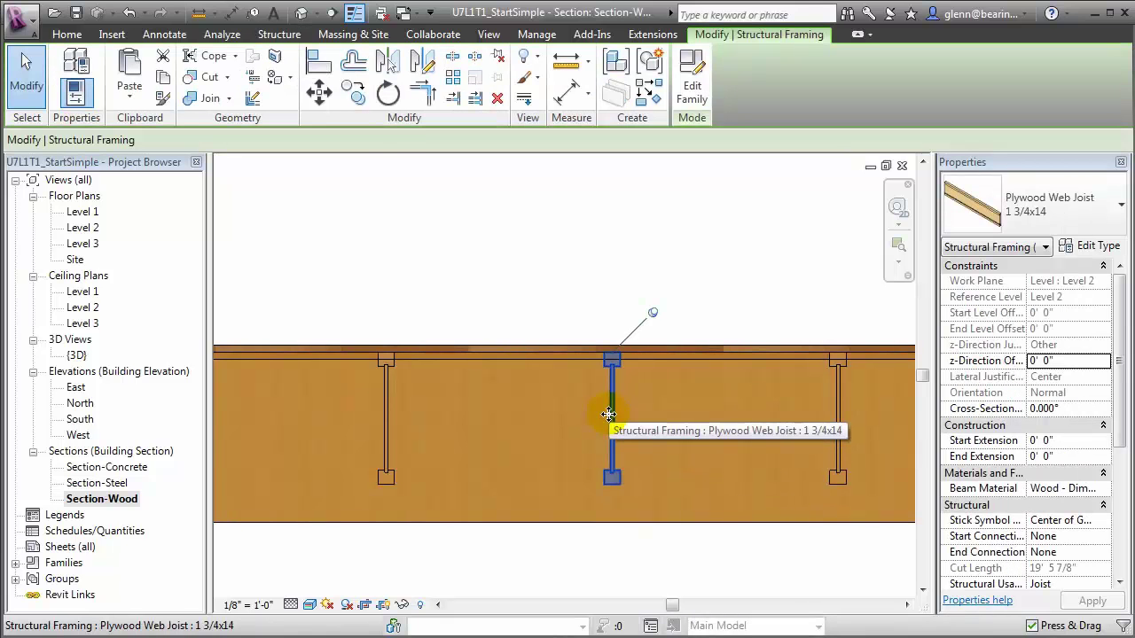
key(Tab)
click(607, 412)
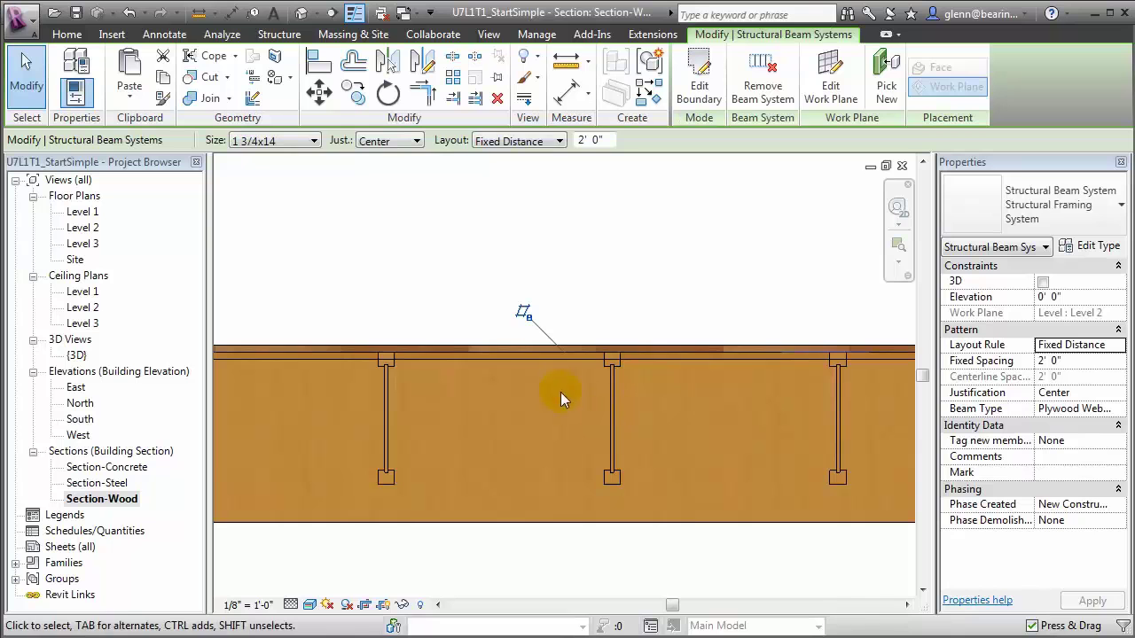
Open the layer structure of the Level 2 wood floor's type to examine its layer thicknesses
click(482, 348)
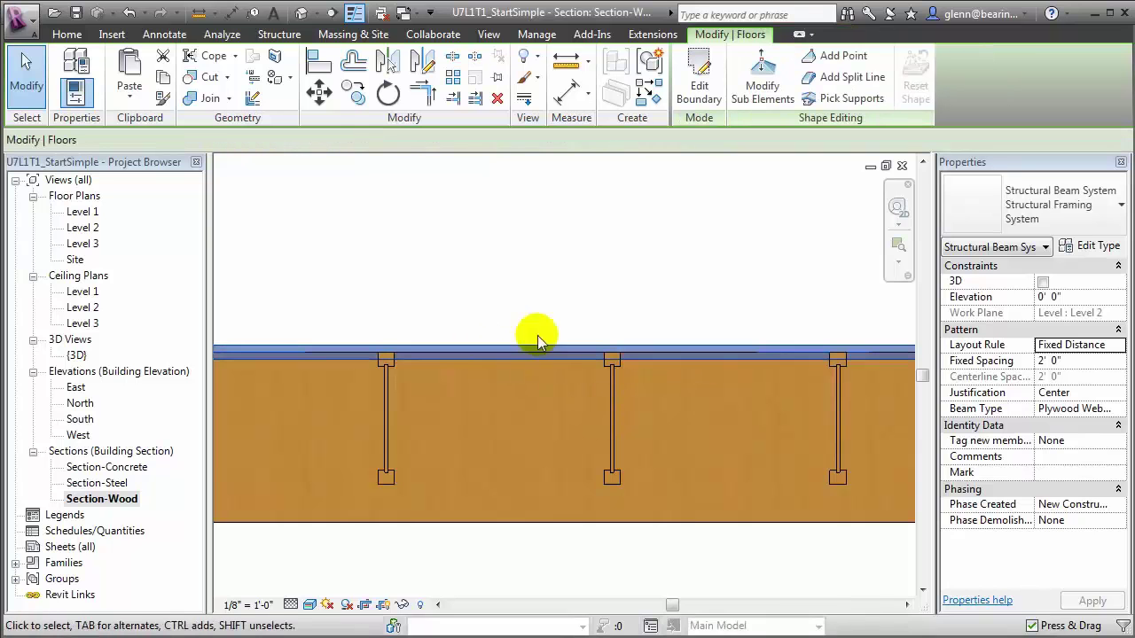
click(1084, 248)
click(633, 231)
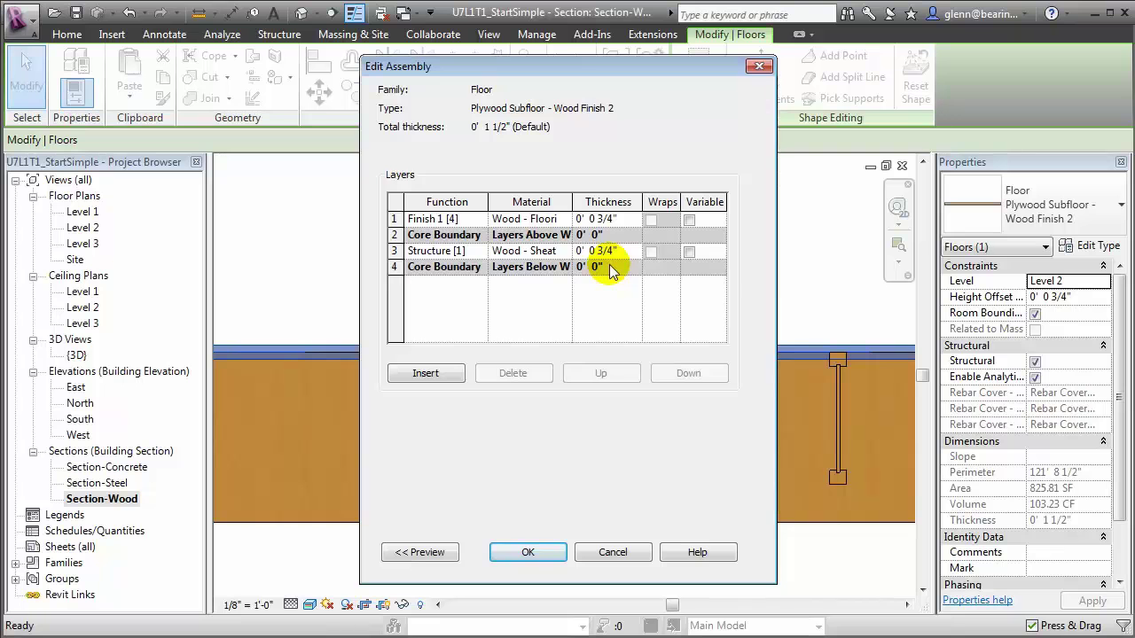
Accept and close the layer structure and type properties of the Level 2 wood floor
click(547, 552)
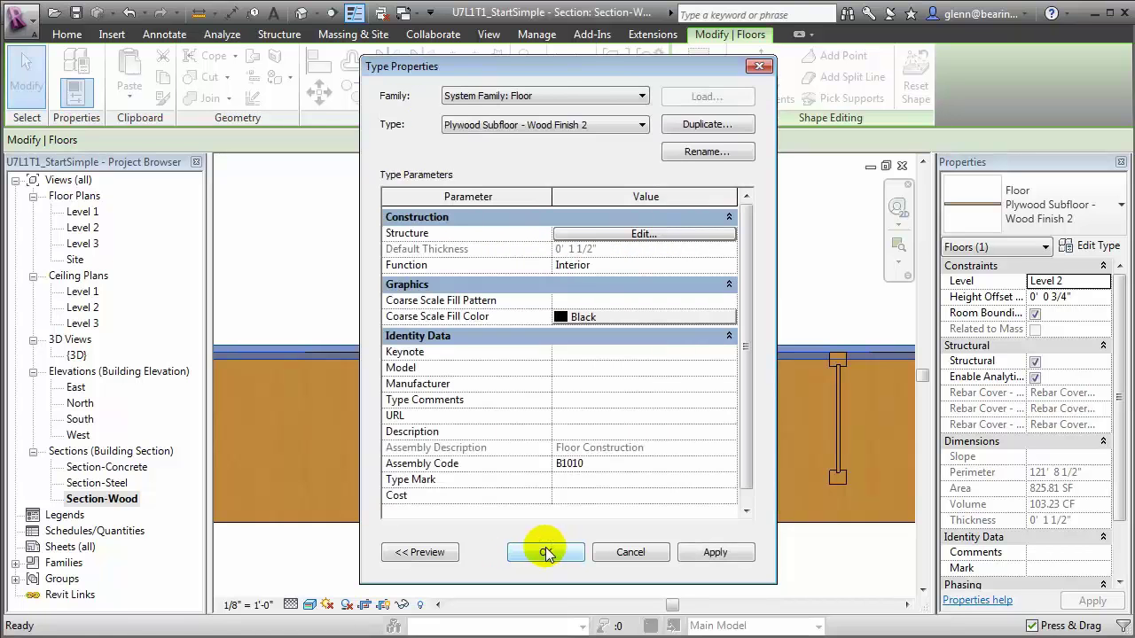
click(545, 549)
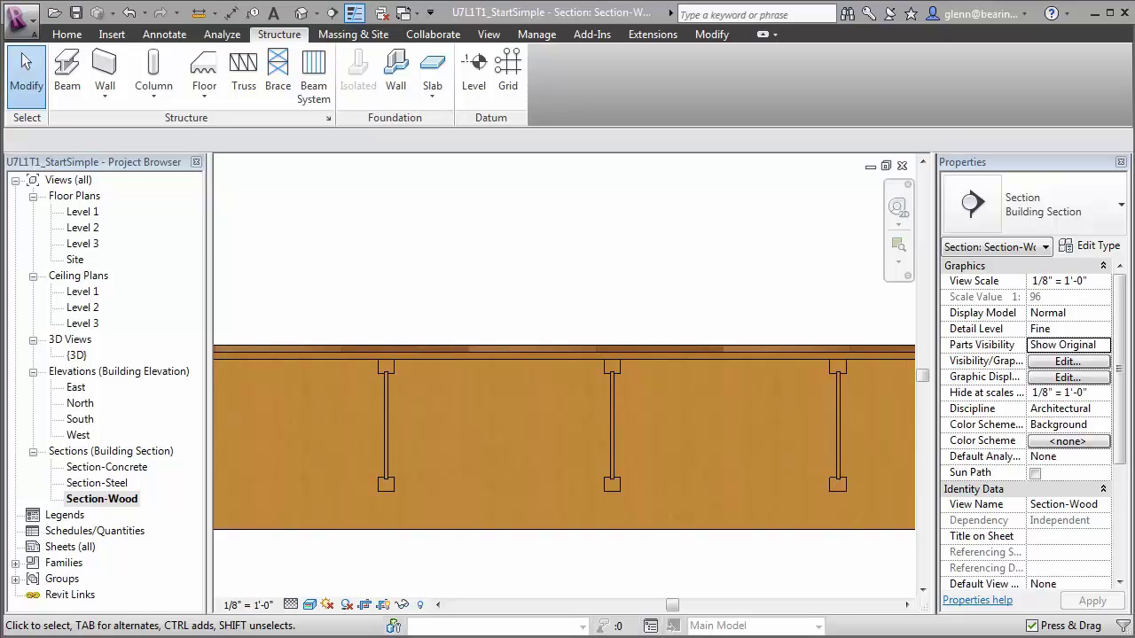
In Section-Wood, align the exterior wood stud wall's core face with the outer face of the Level 2 girder and lock the alignment
middle_drag(455, 266, 440, 268)
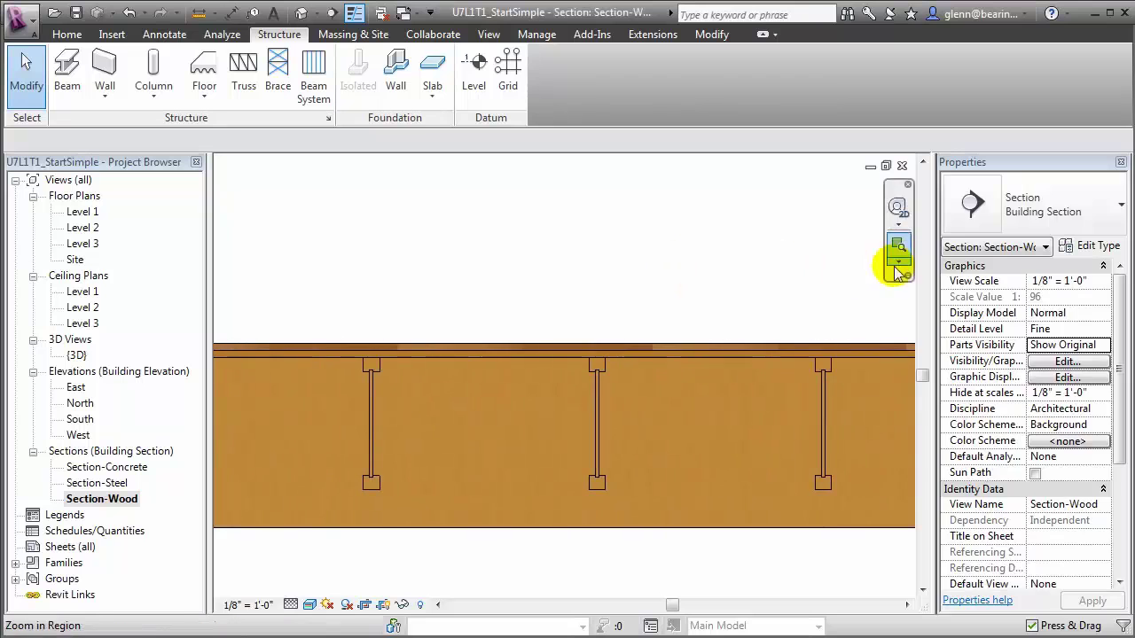
middle_drag(285, 270, 871, 273)
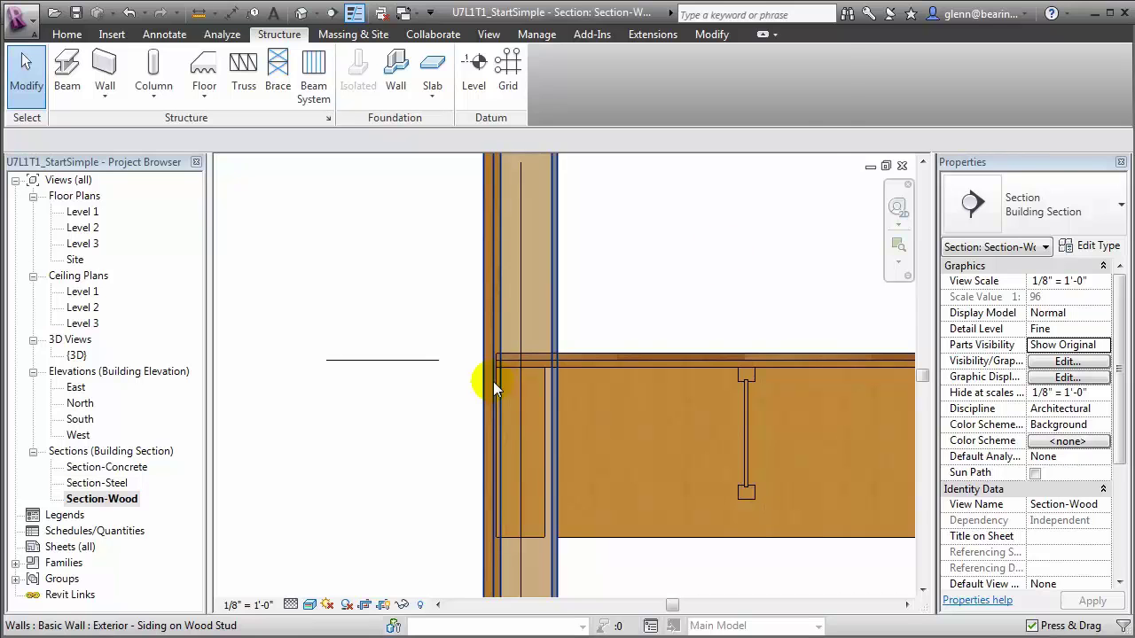
click(724, 35)
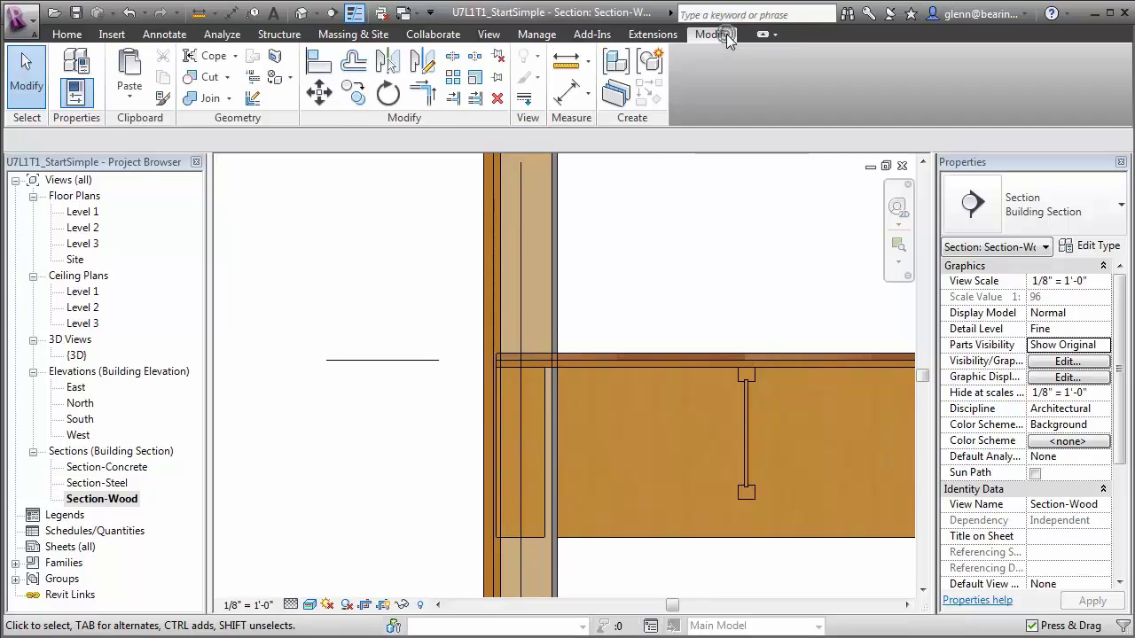
key(a)
key(l)
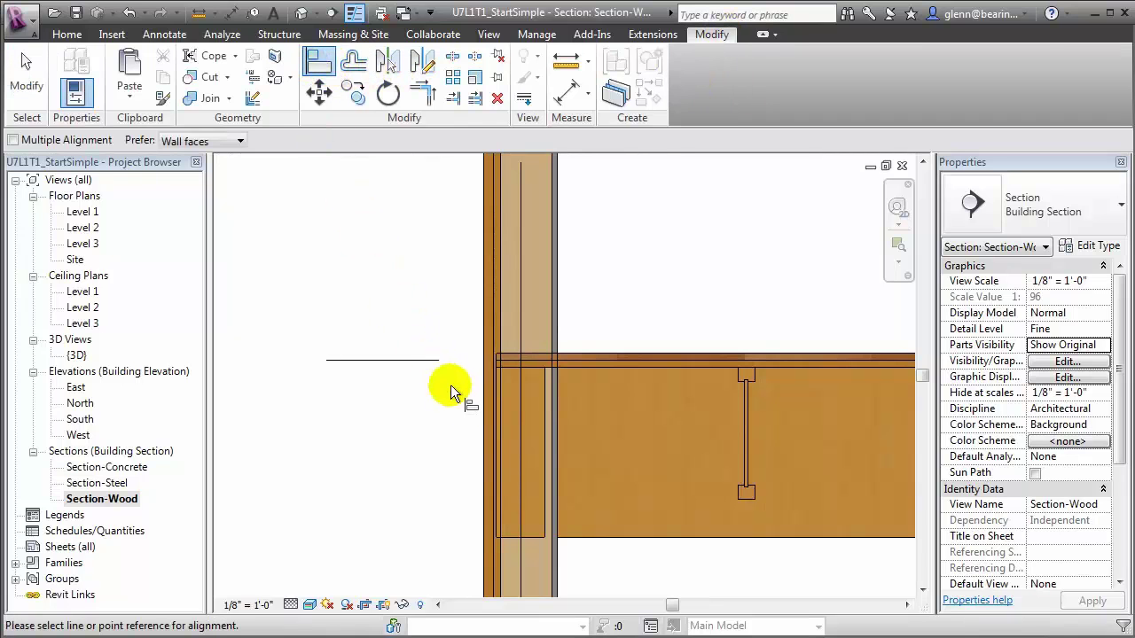
click(502, 295)
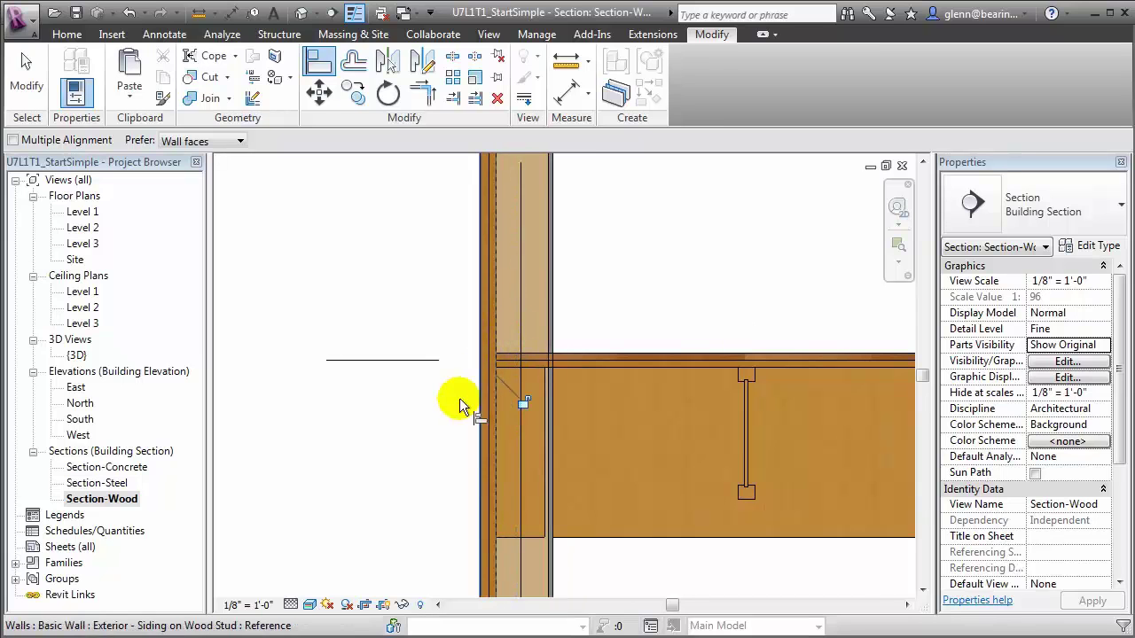
click(524, 403)
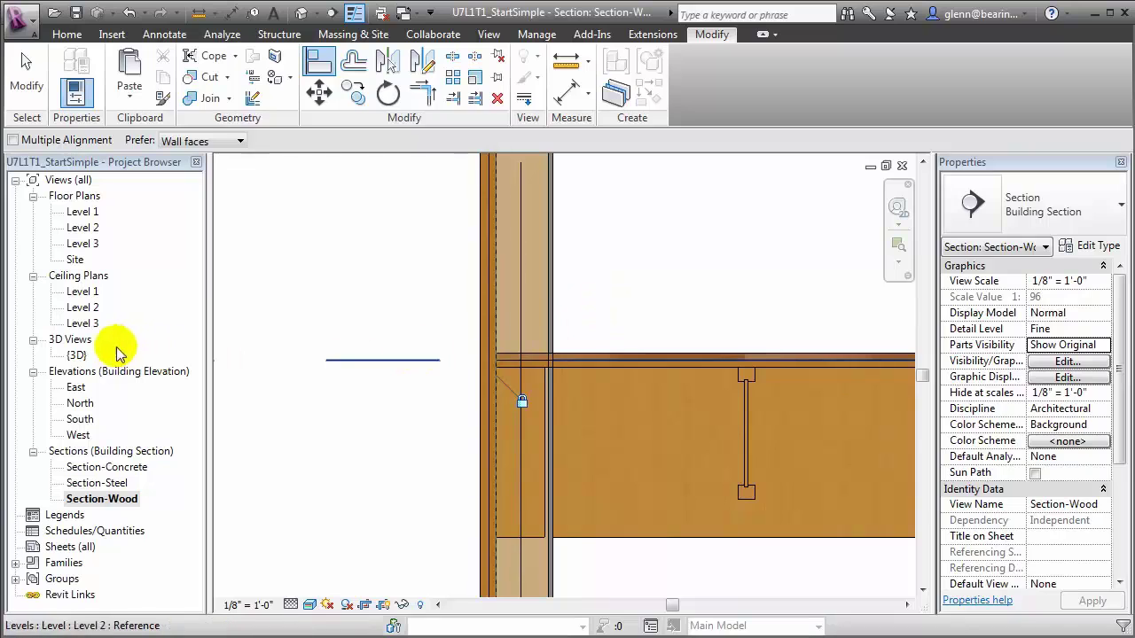
In the {3D} view, set the top constraint of the wood building's short-side exterior wall to Up to level: Level 2
double_click(78, 356)
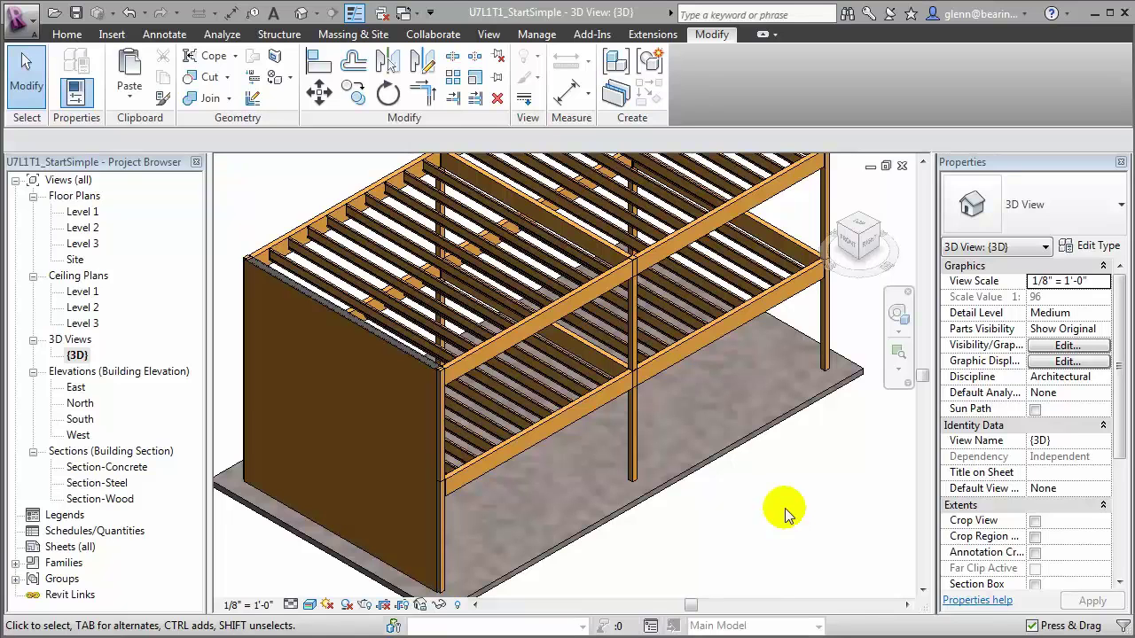
click(421, 468)
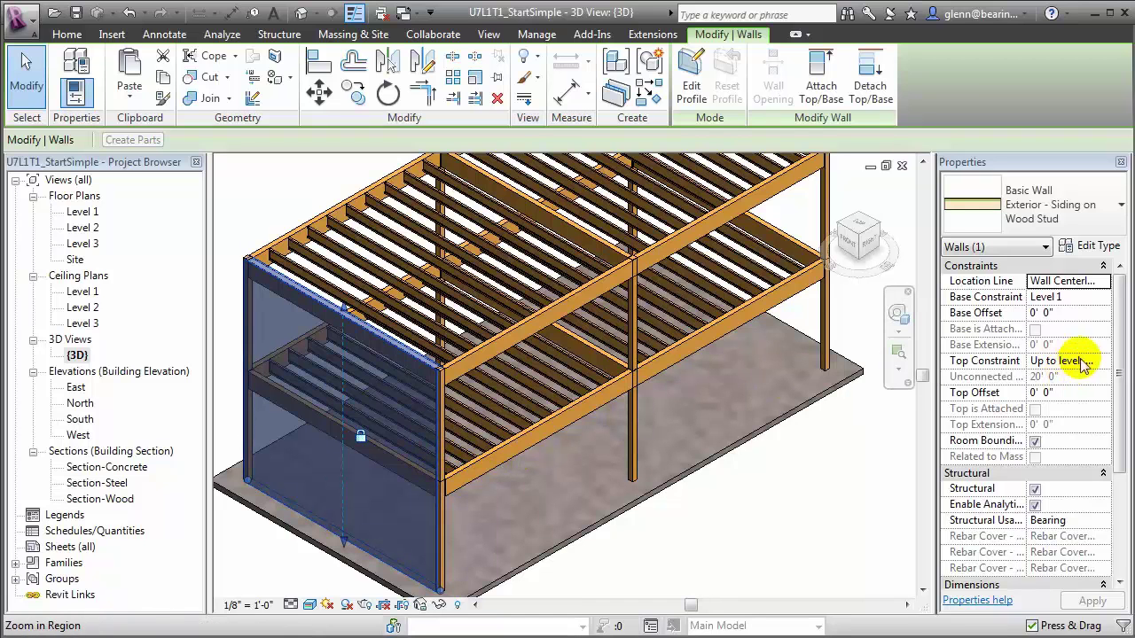
click(1104, 363)
click(1104, 362)
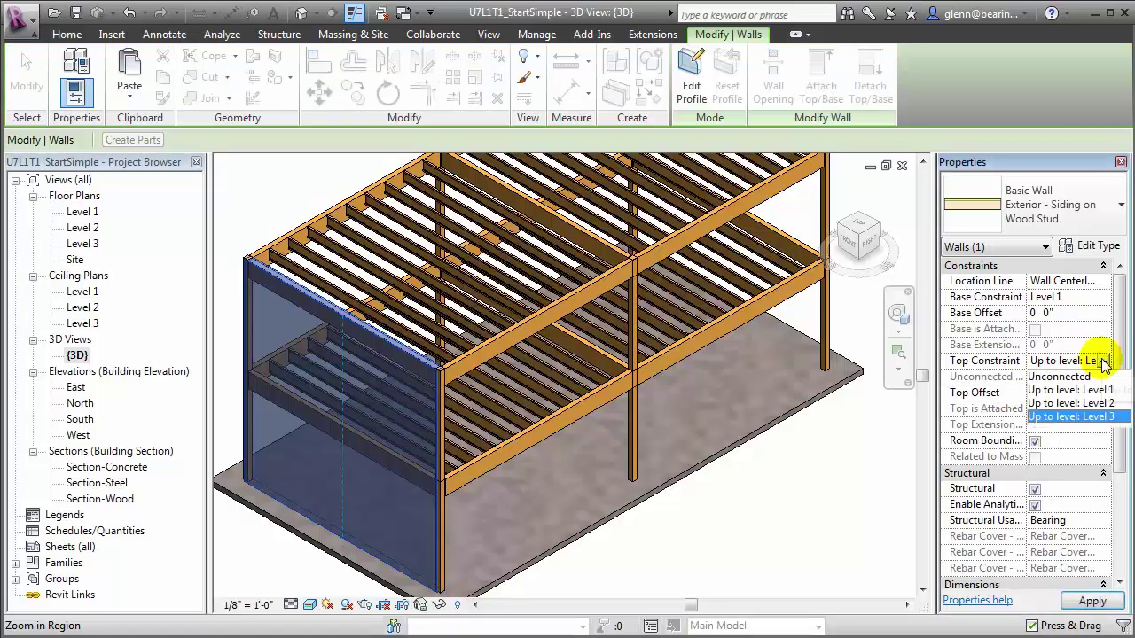
click(1086, 403)
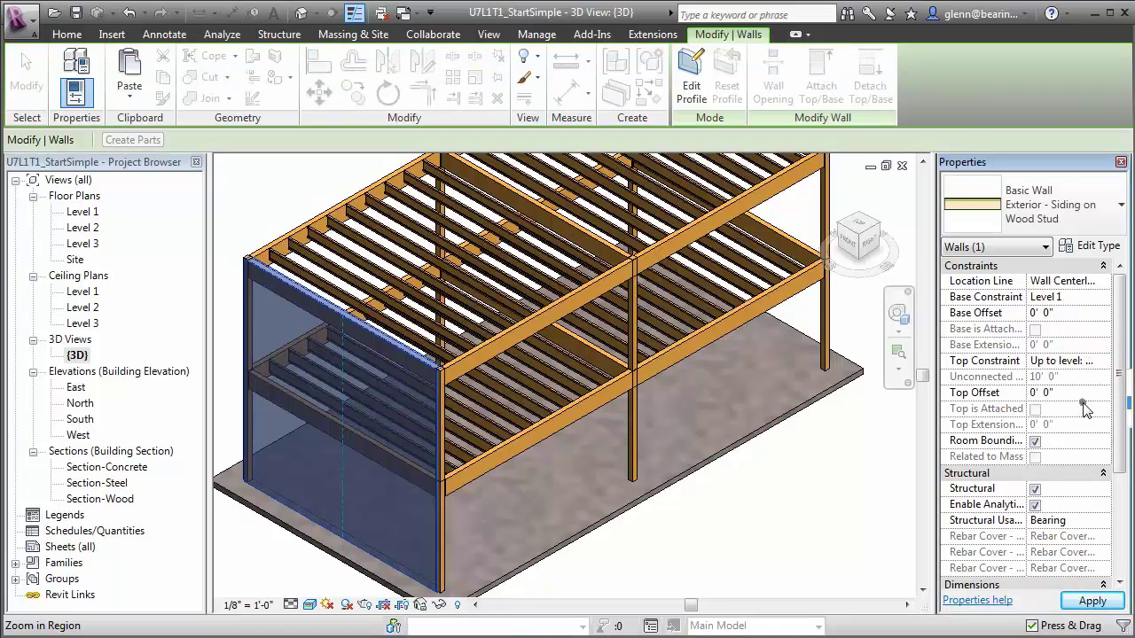
click(1097, 600)
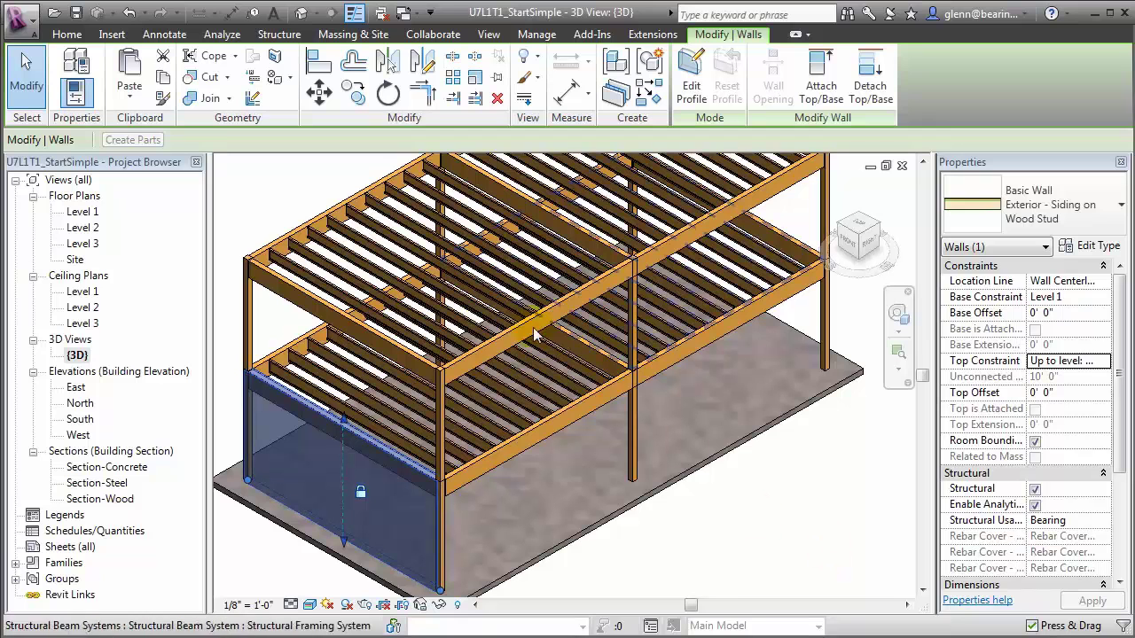
Copy the short-side wall and paste it aligned to selected levels as an upper-storey wall between Level 2 and Level 3
click(161, 80)
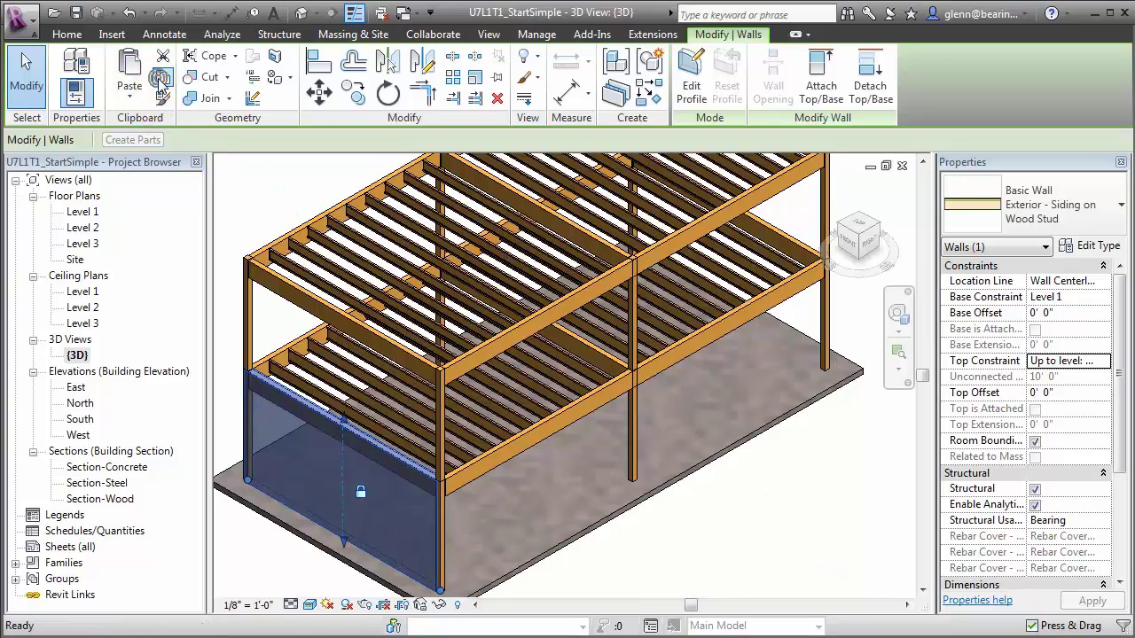
click(129, 92)
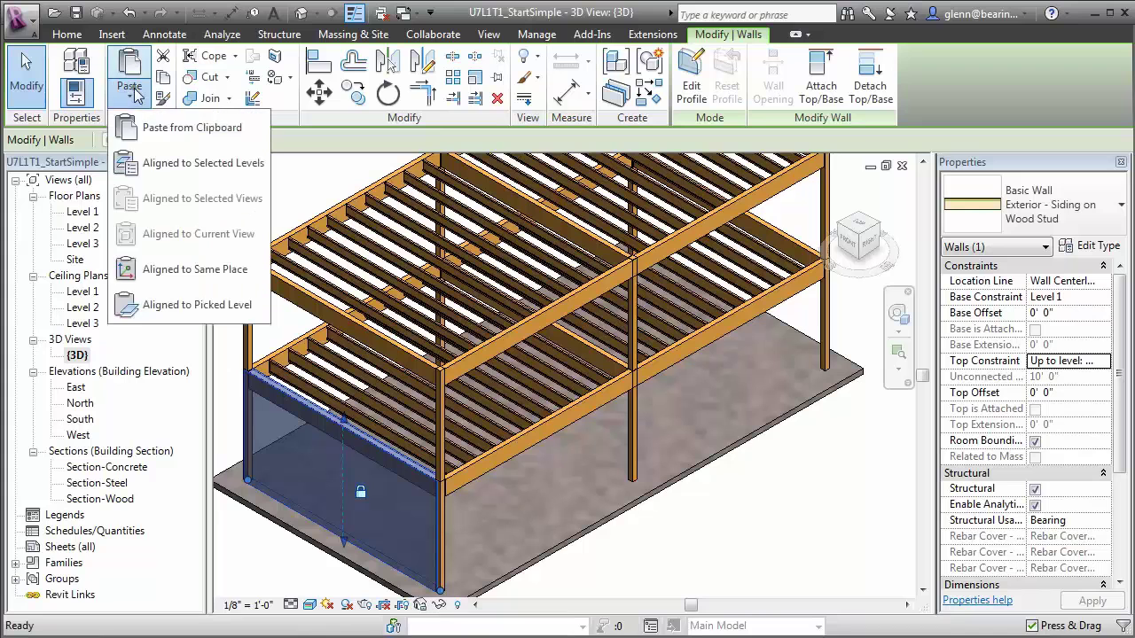
click(133, 163)
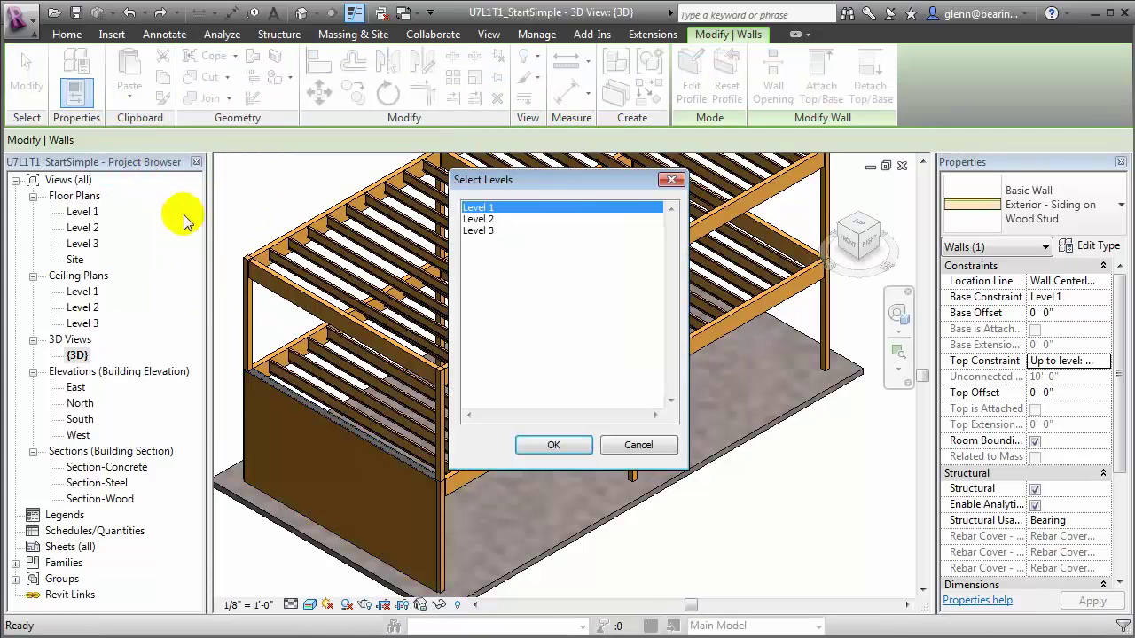
click(475, 231)
click(539, 450)
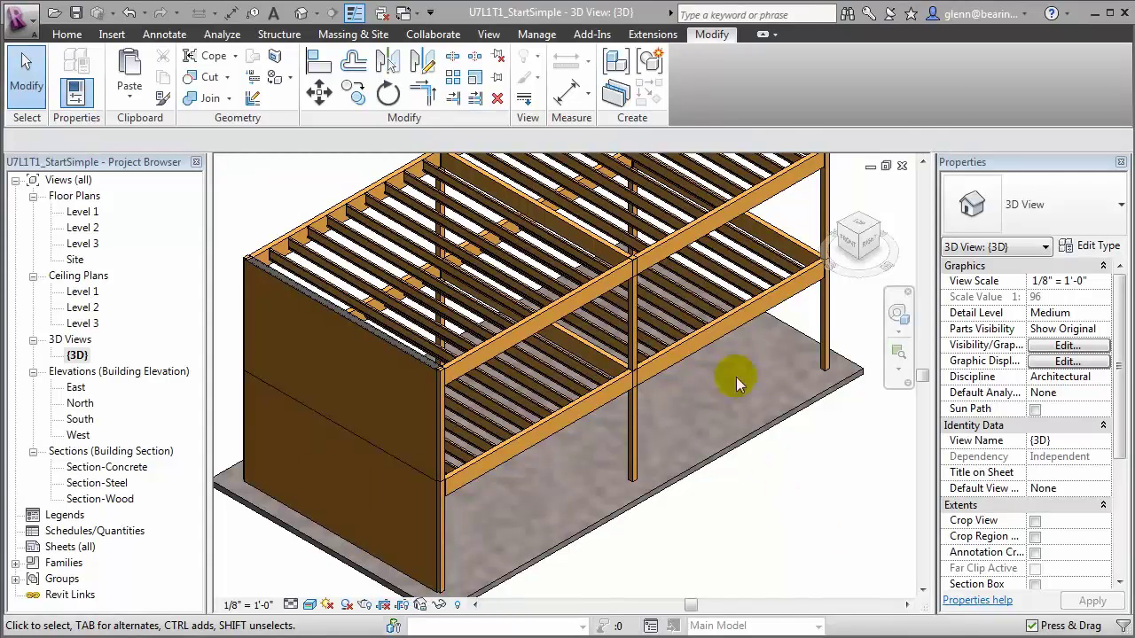
click(654, 37)
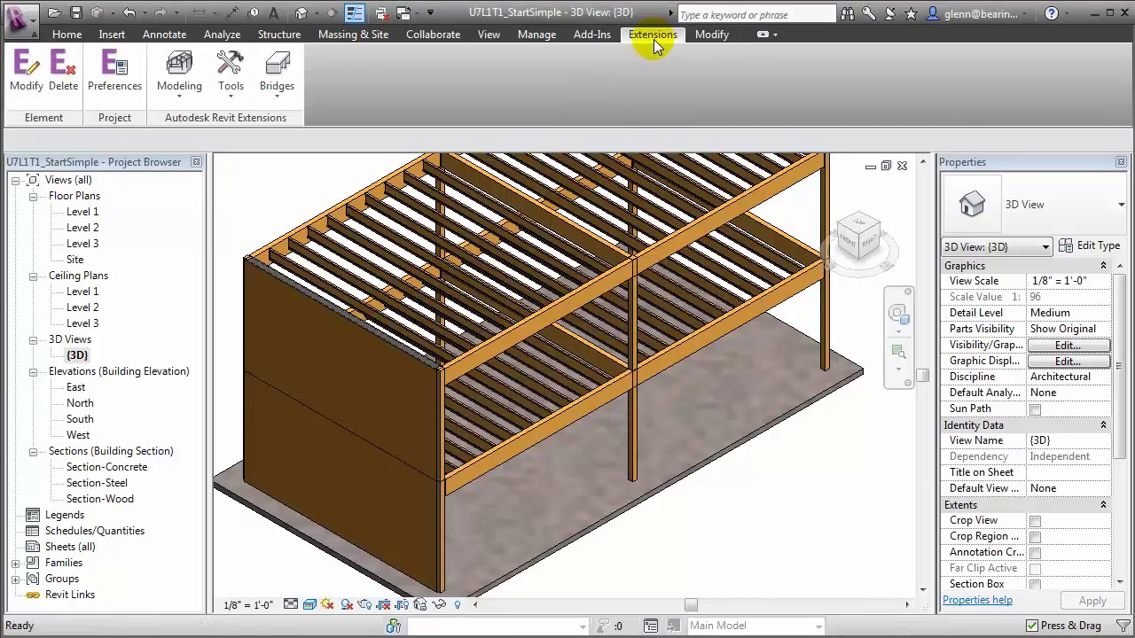
click(189, 93)
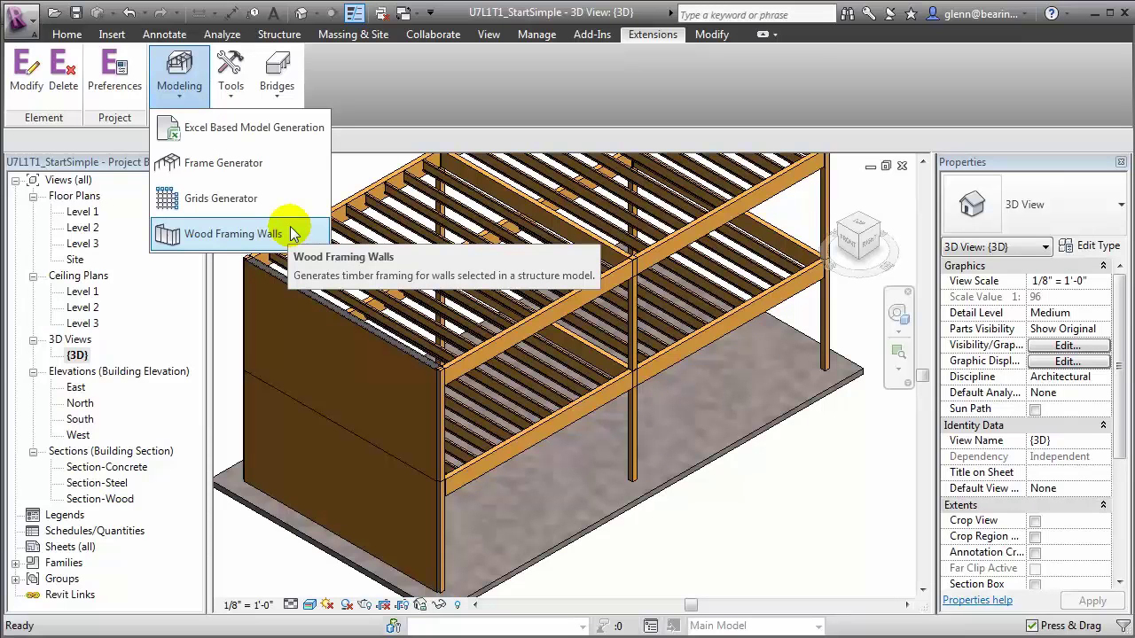
click(695, 564)
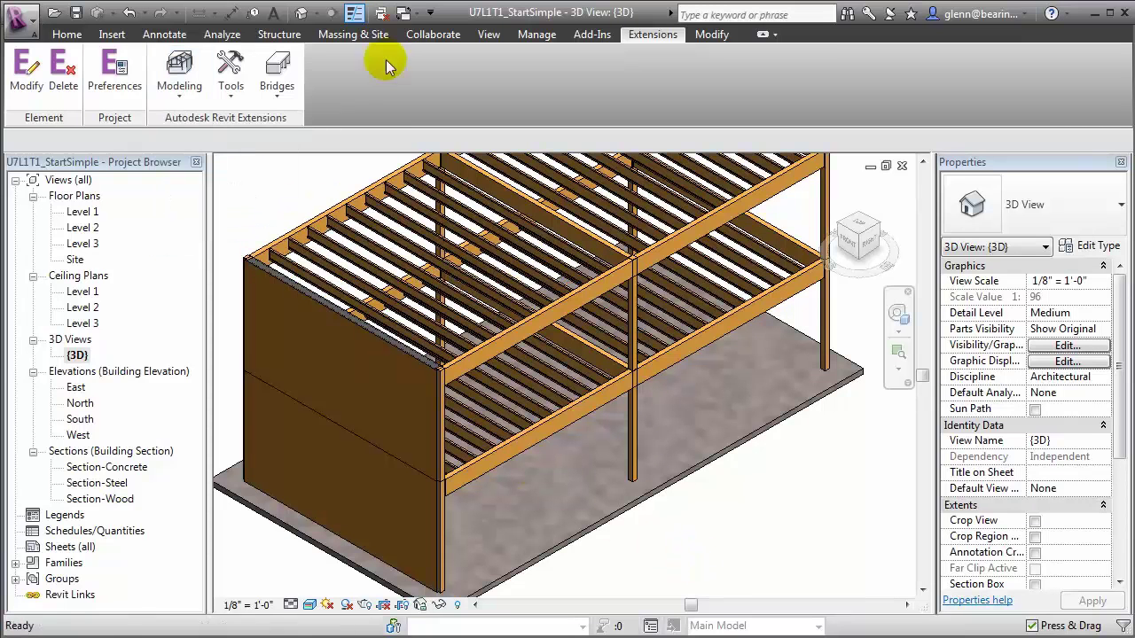
Add an Exterior - Siding on Wood Stud wall from Level 1 to Level 3 along the slab's long near edge, located by Core Face: Exterior
click(67, 33)
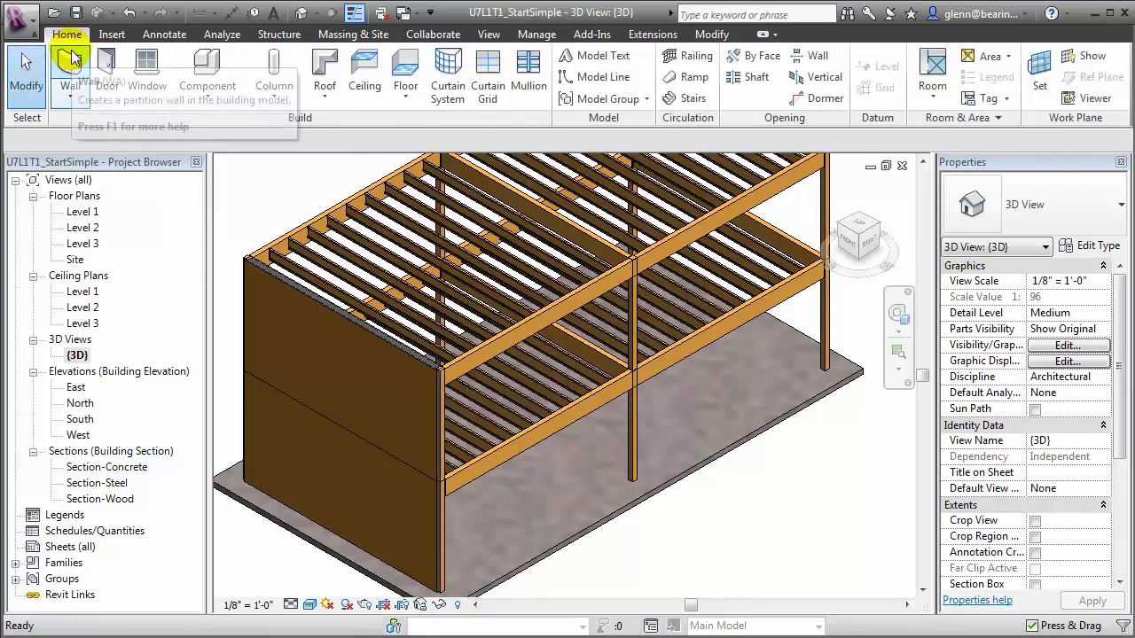
click(71, 60)
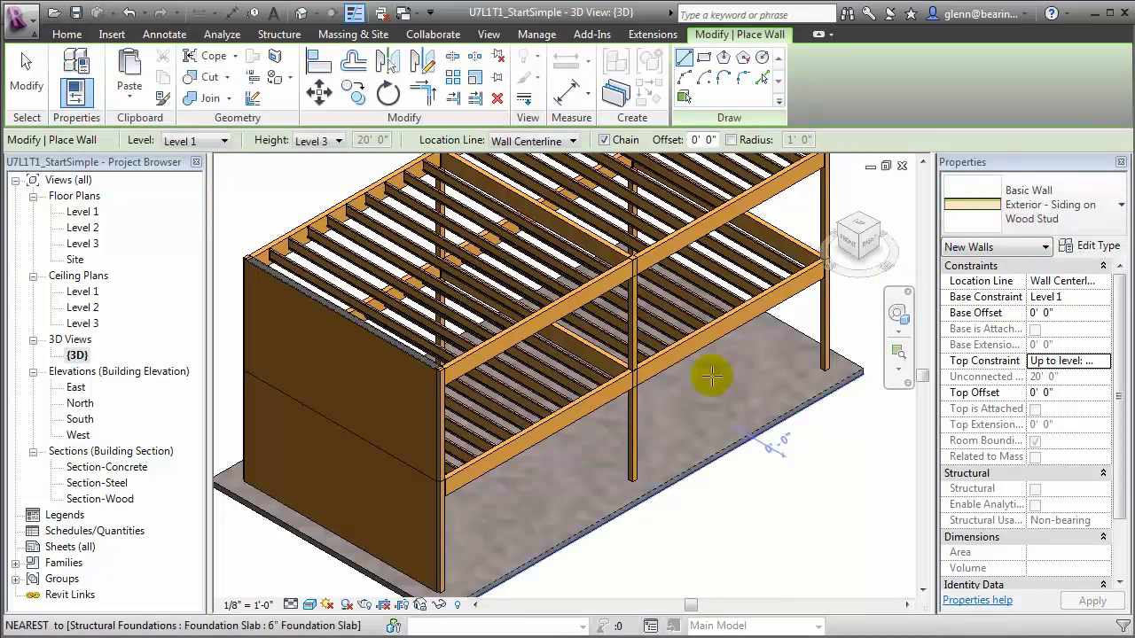
click(573, 141)
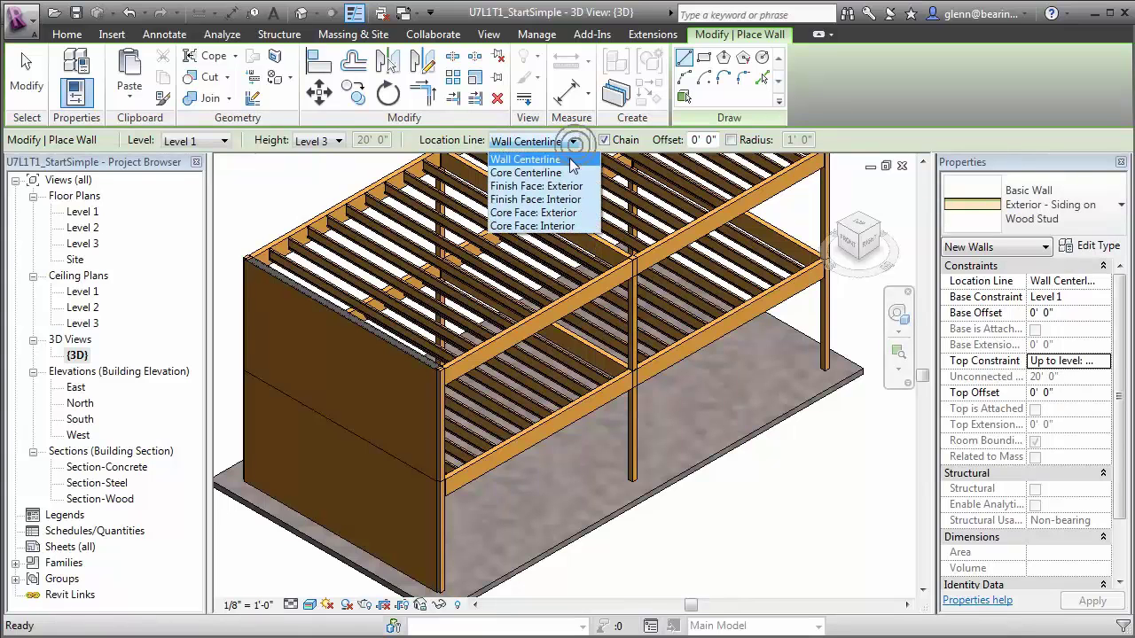
click(581, 214)
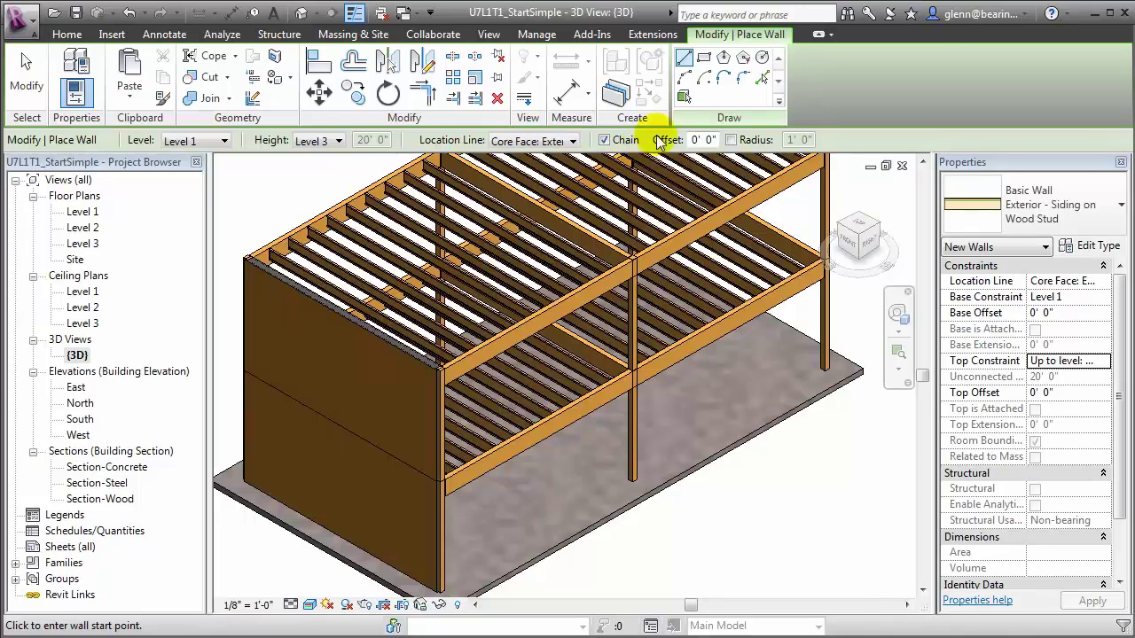
click(762, 78)
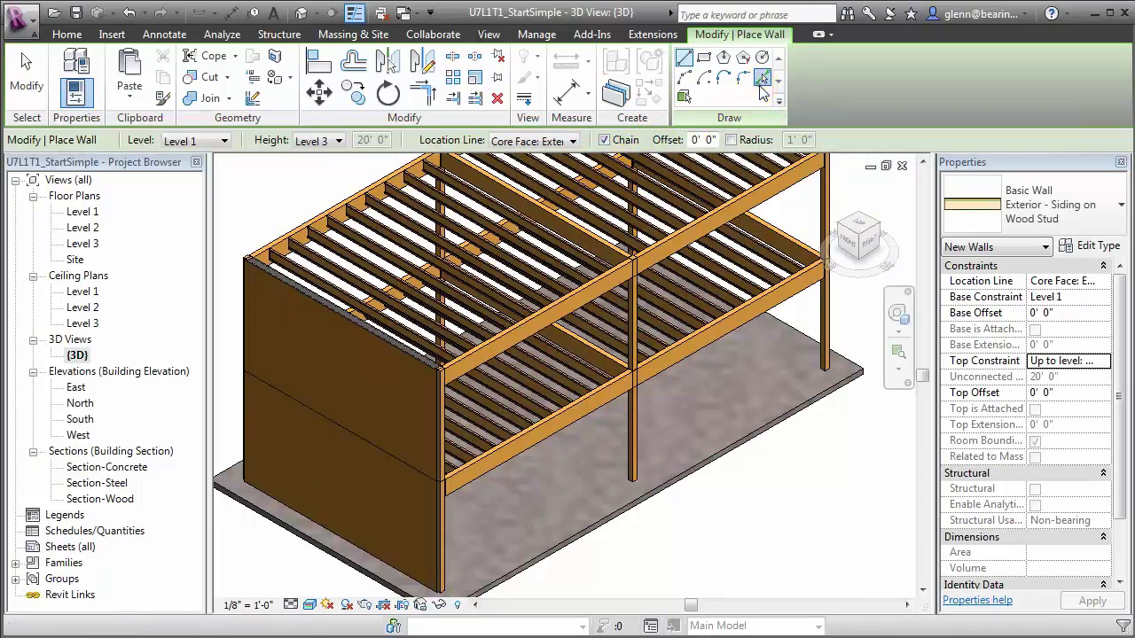
click(676, 480)
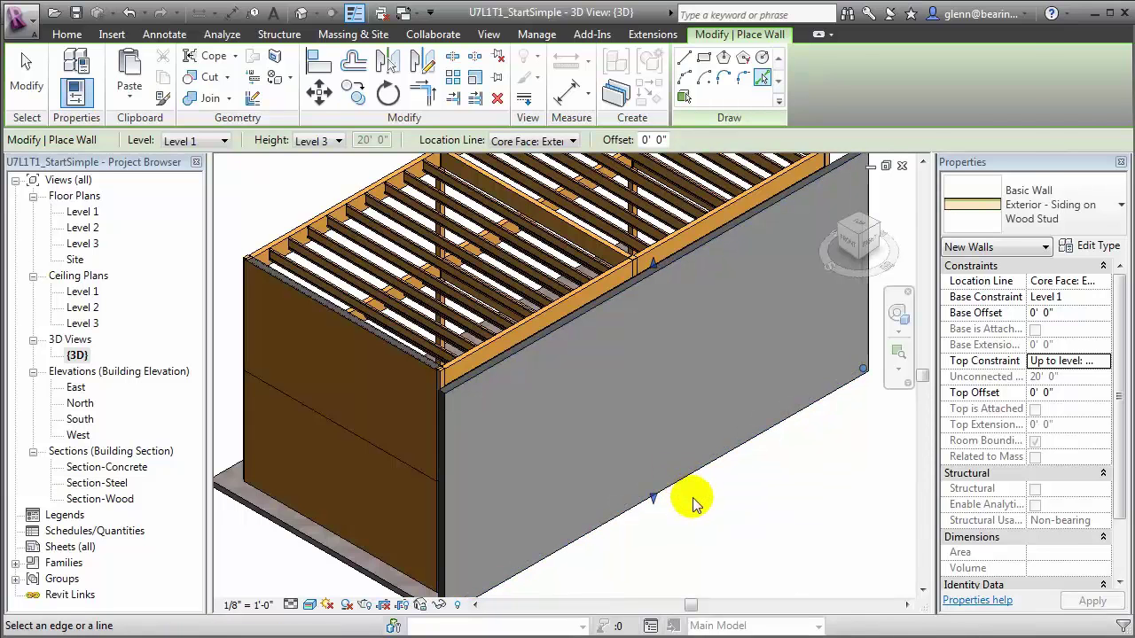
key(Escape)
key(Escape)
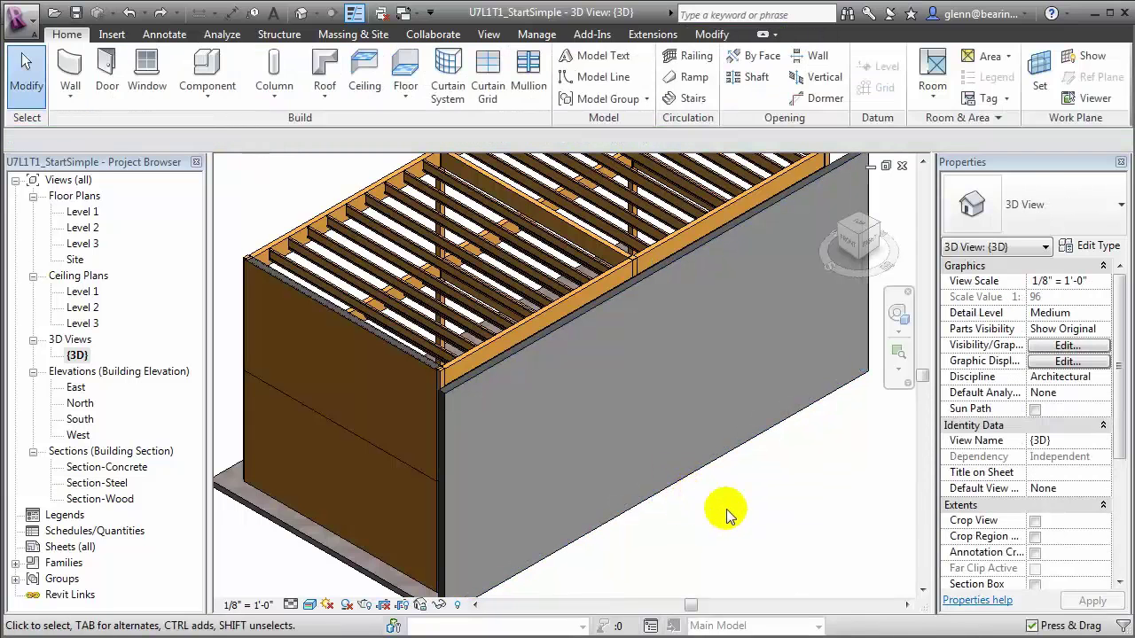
Open Wood Framing Walls for the new long-side wall and set its number of intermediate studs to 2
click(684, 489)
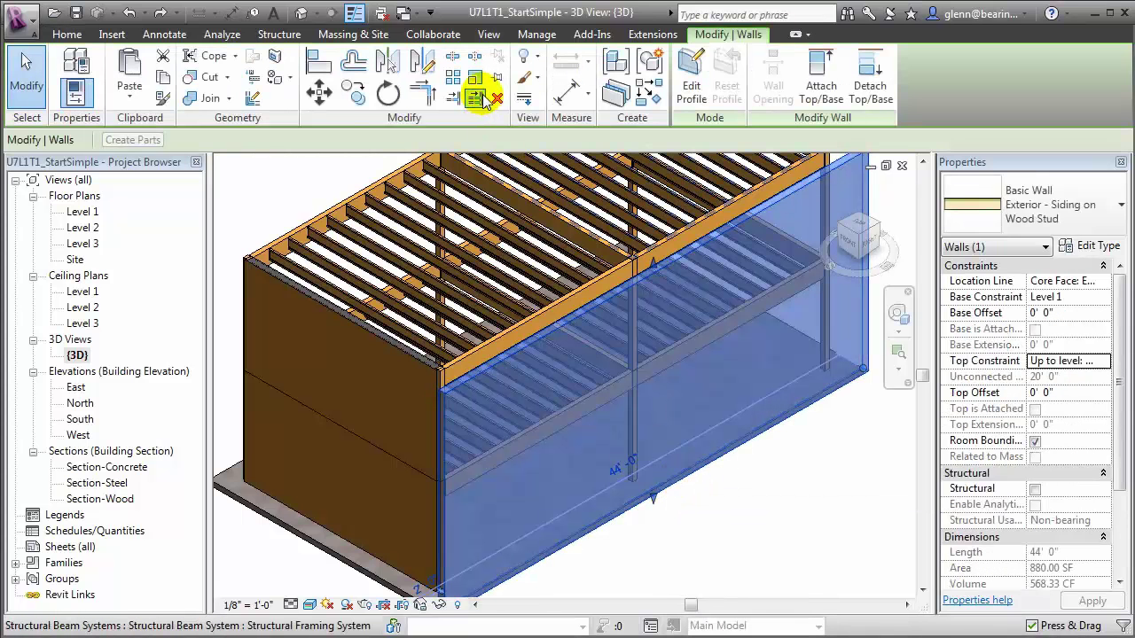
click(656, 34)
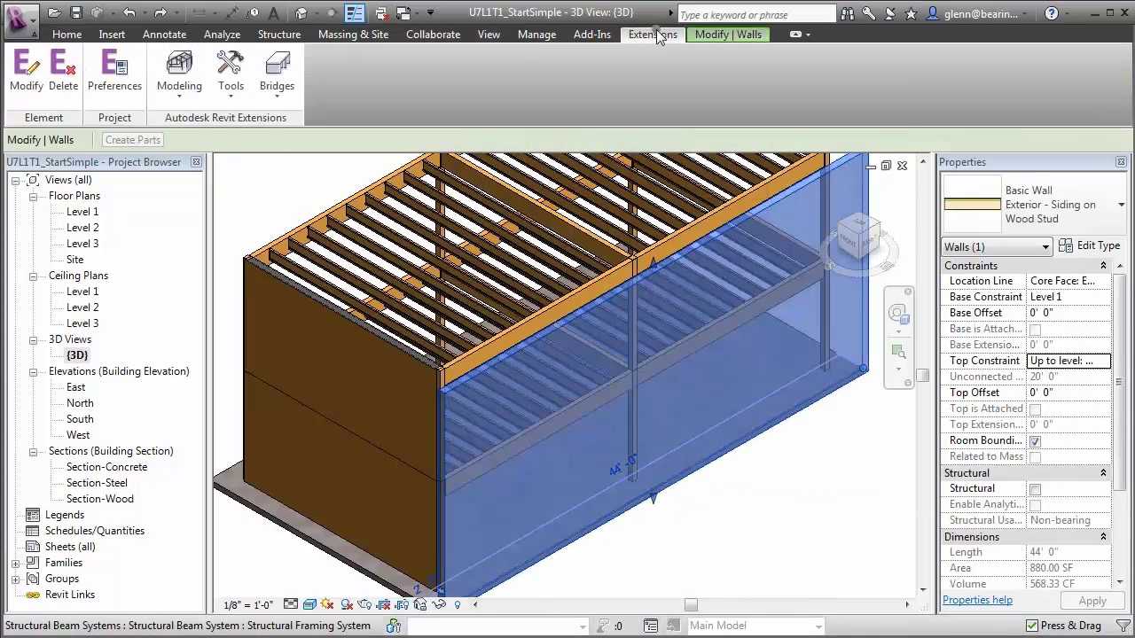
click(180, 84)
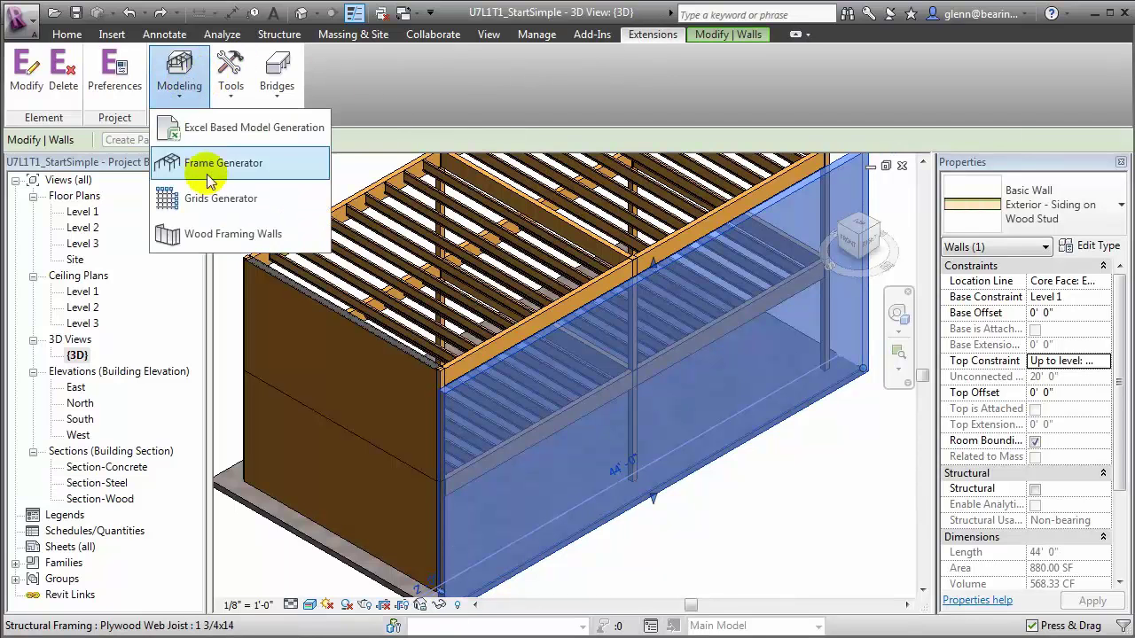
click(292, 234)
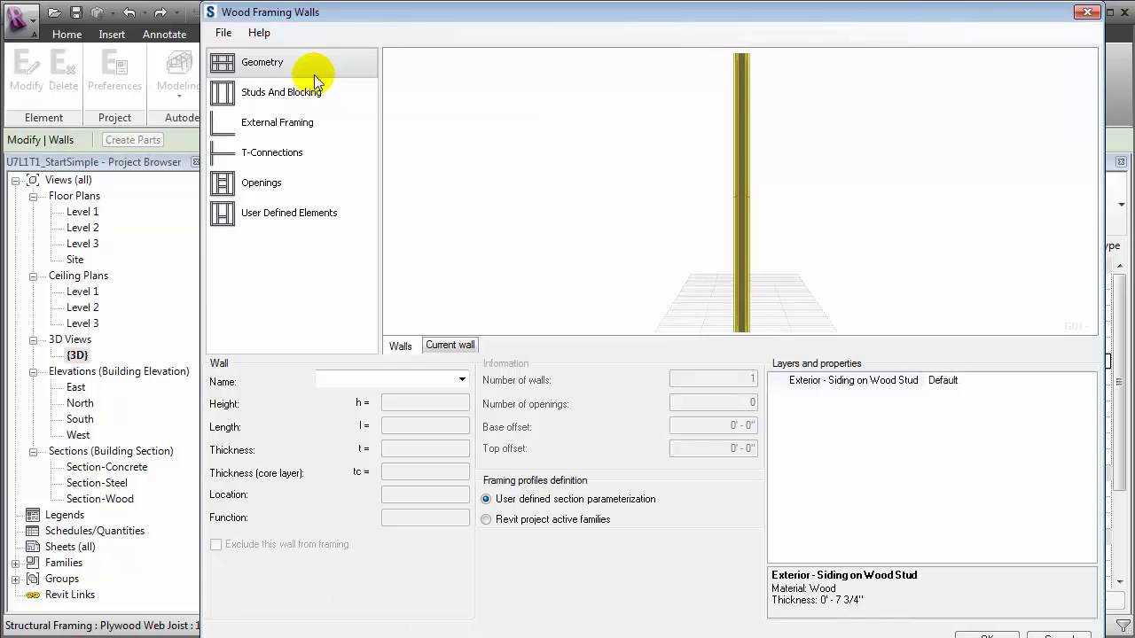
click(310, 92)
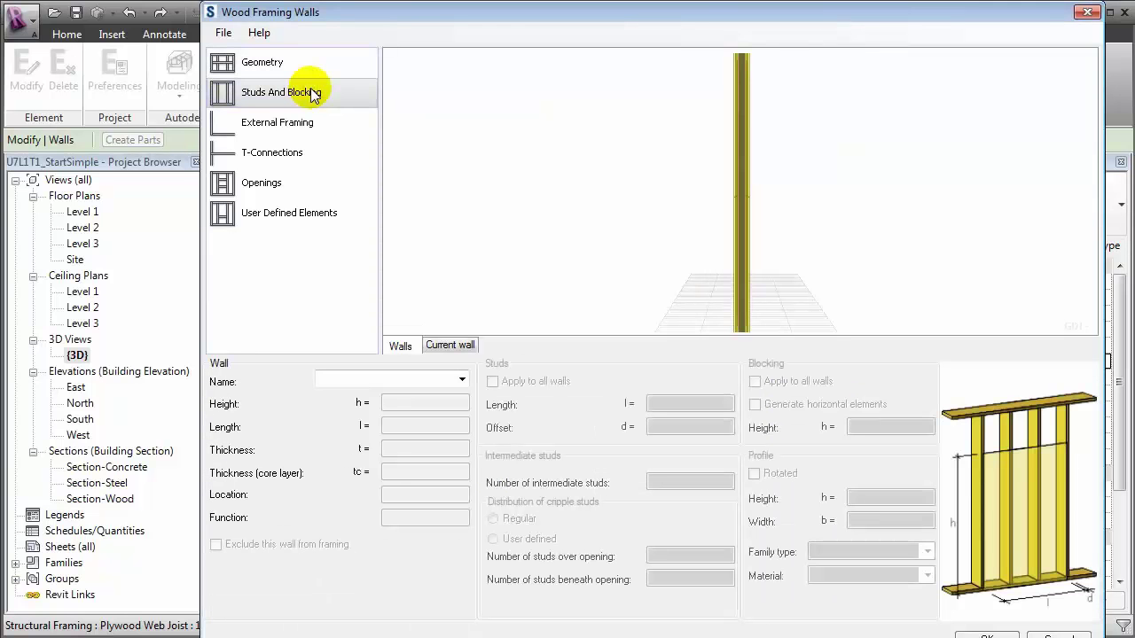
click(453, 347)
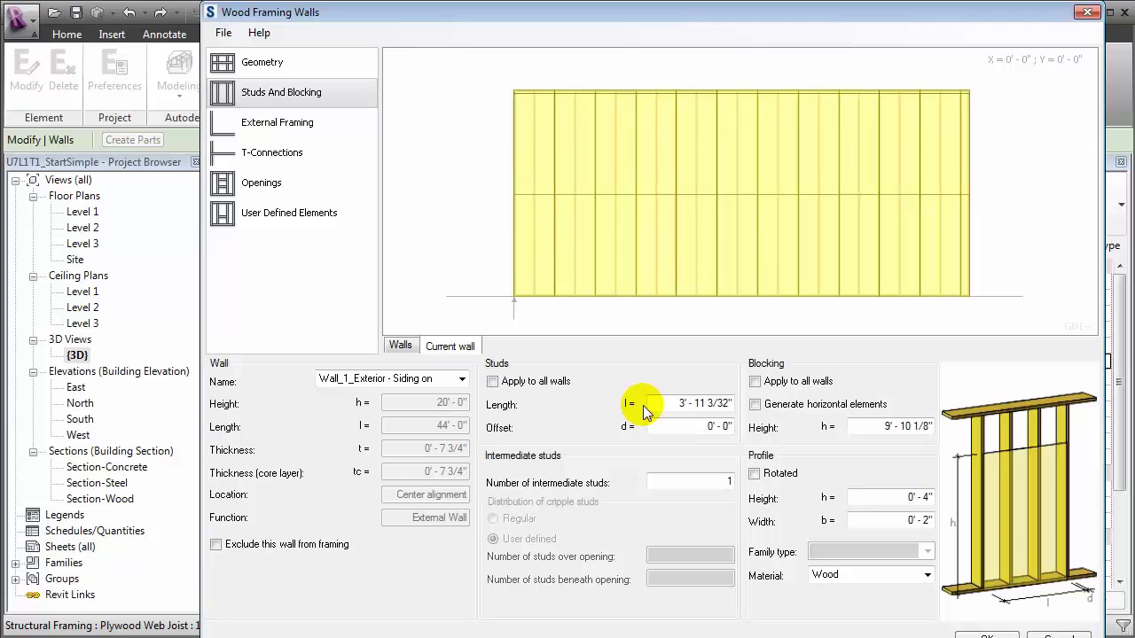
click(705, 480)
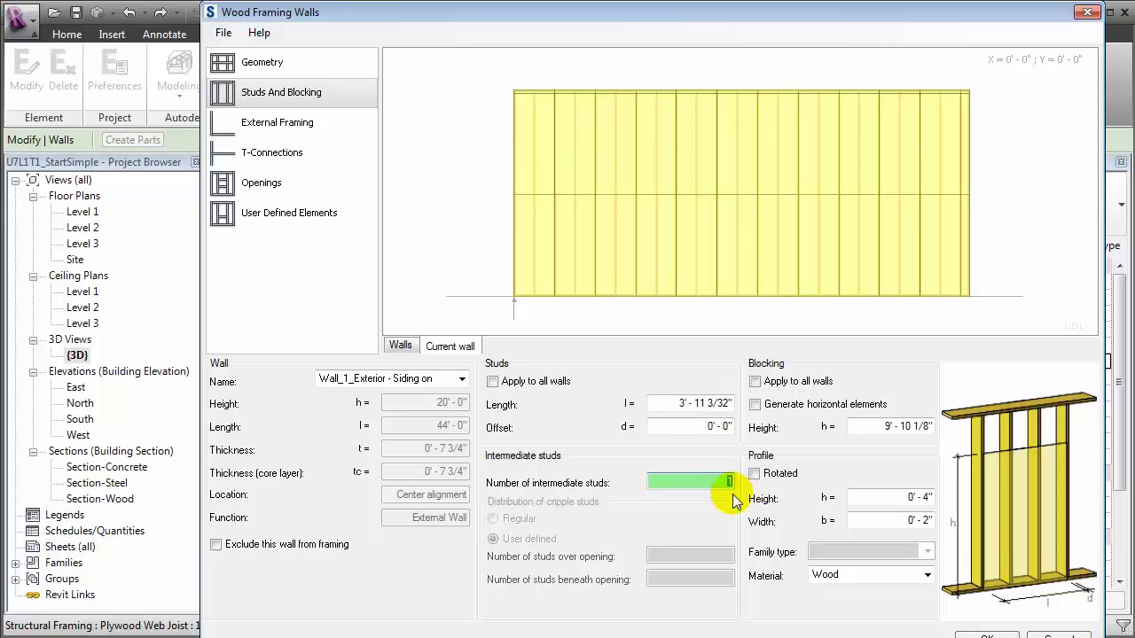
text(2)
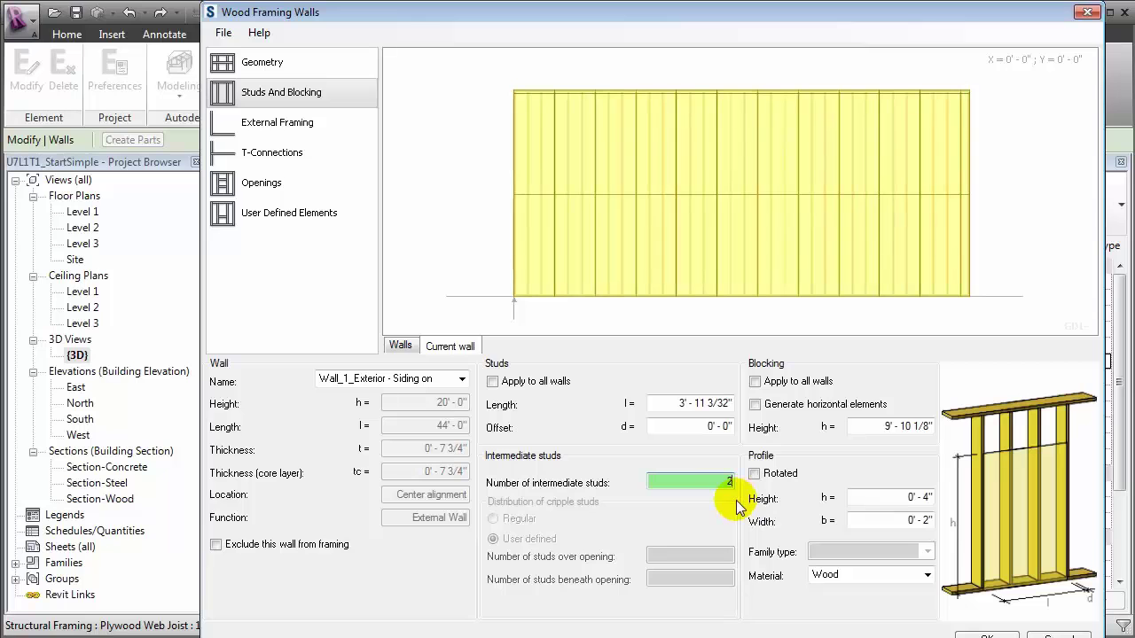
Set the stud profile of the long-side wall to a height of 5 1/2" and a width of 1 1/2"
key(Tab)
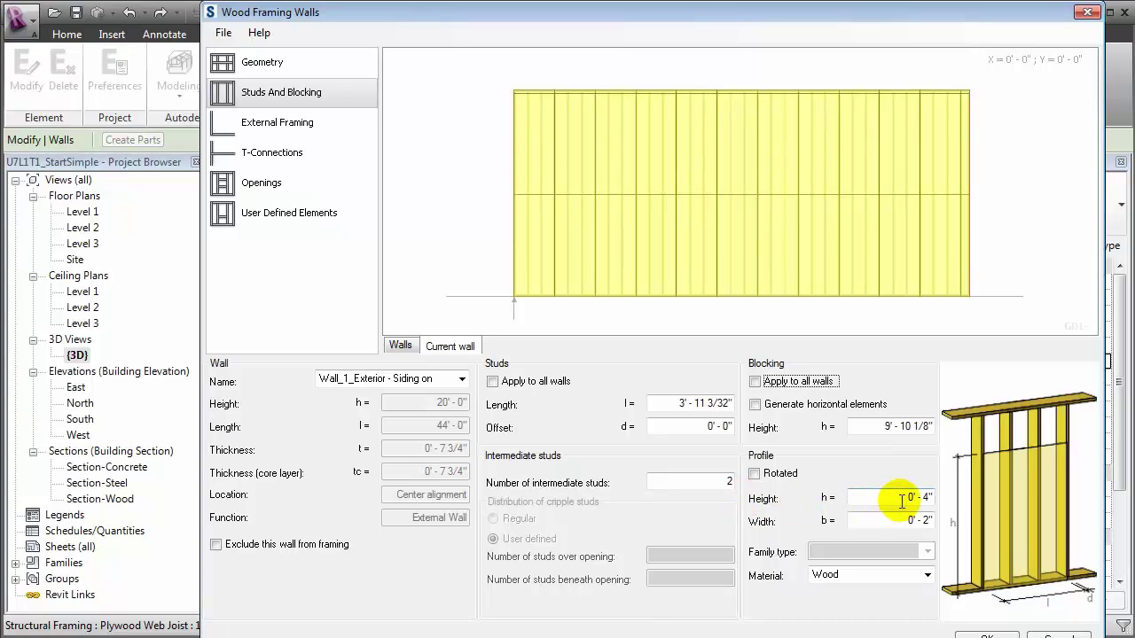
drag(897, 499, 928, 495)
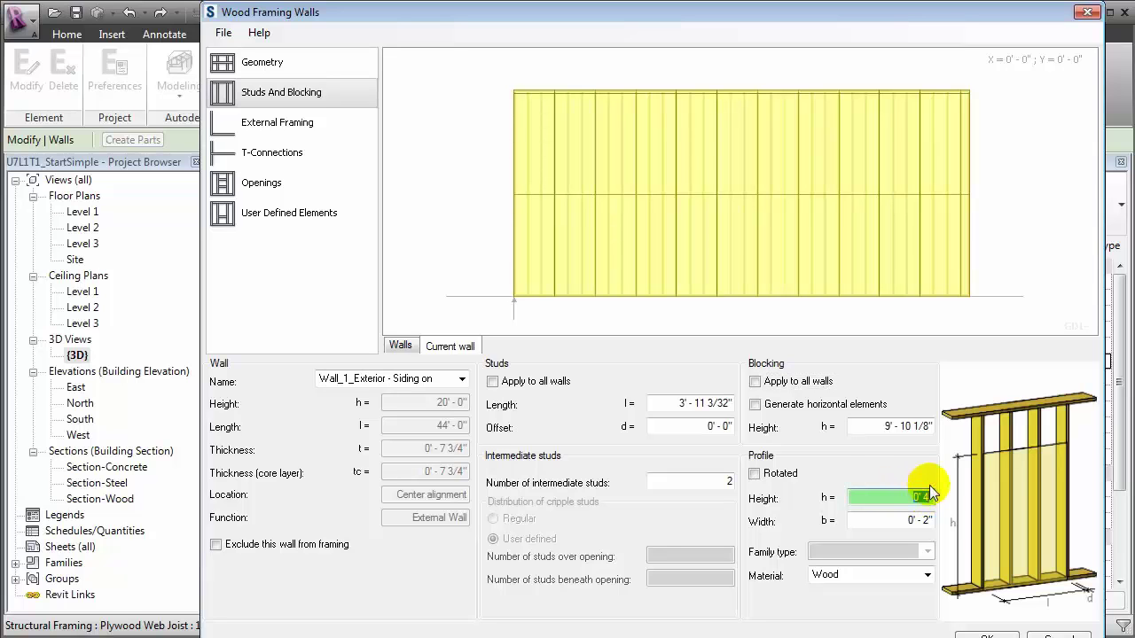
key(Tab)
click(879, 496)
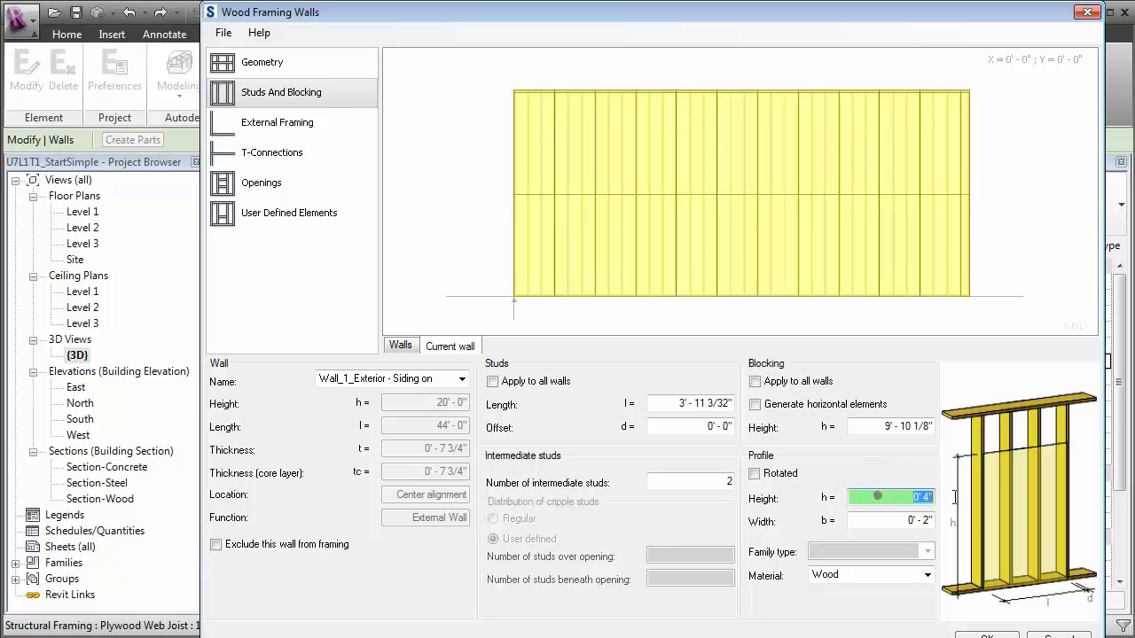
text(5 1/2)
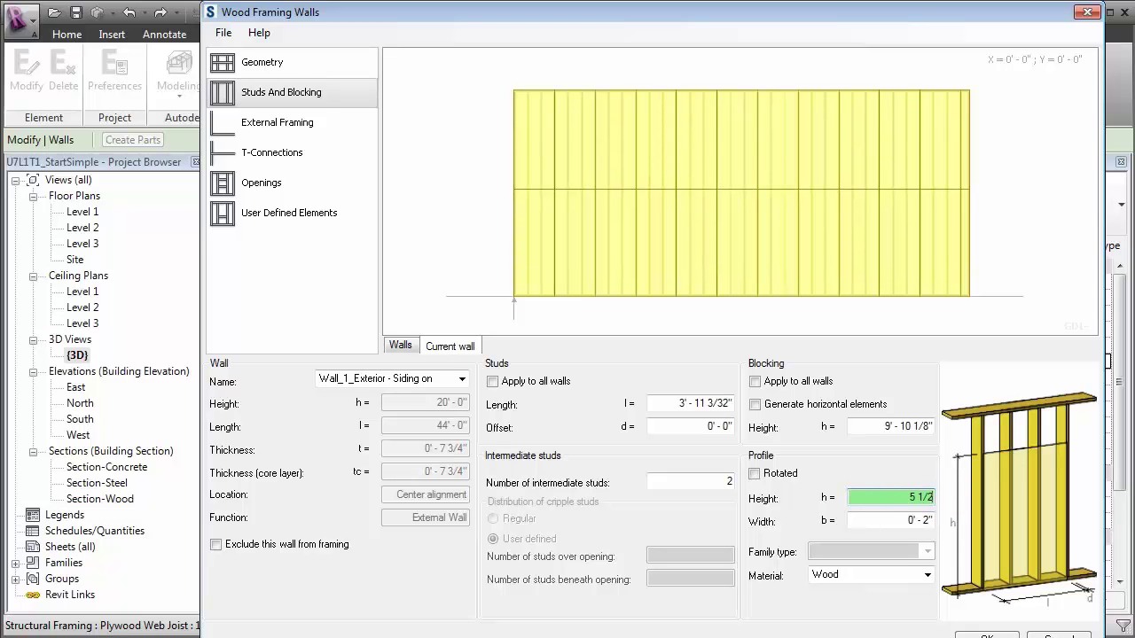
key(Tab)
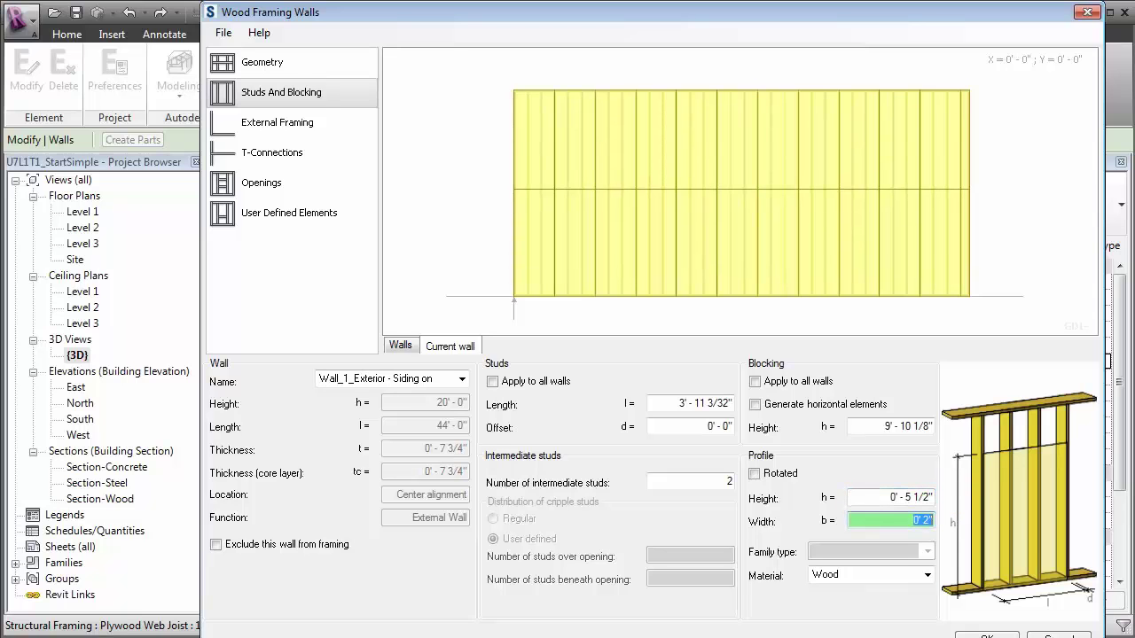
text(1 1/2)
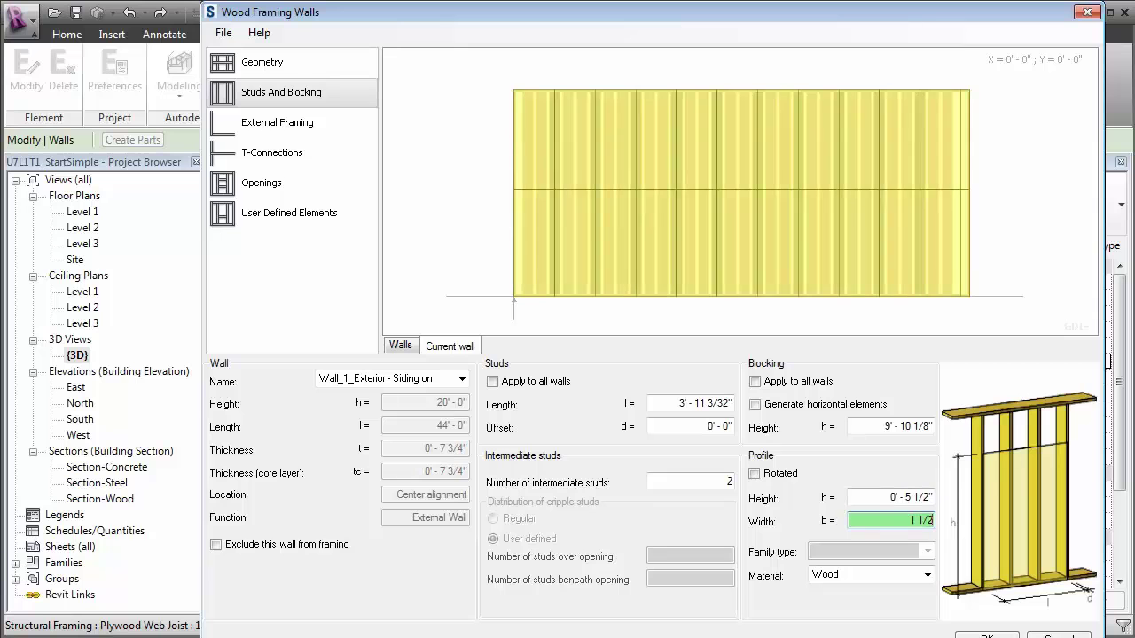
click(768, 506)
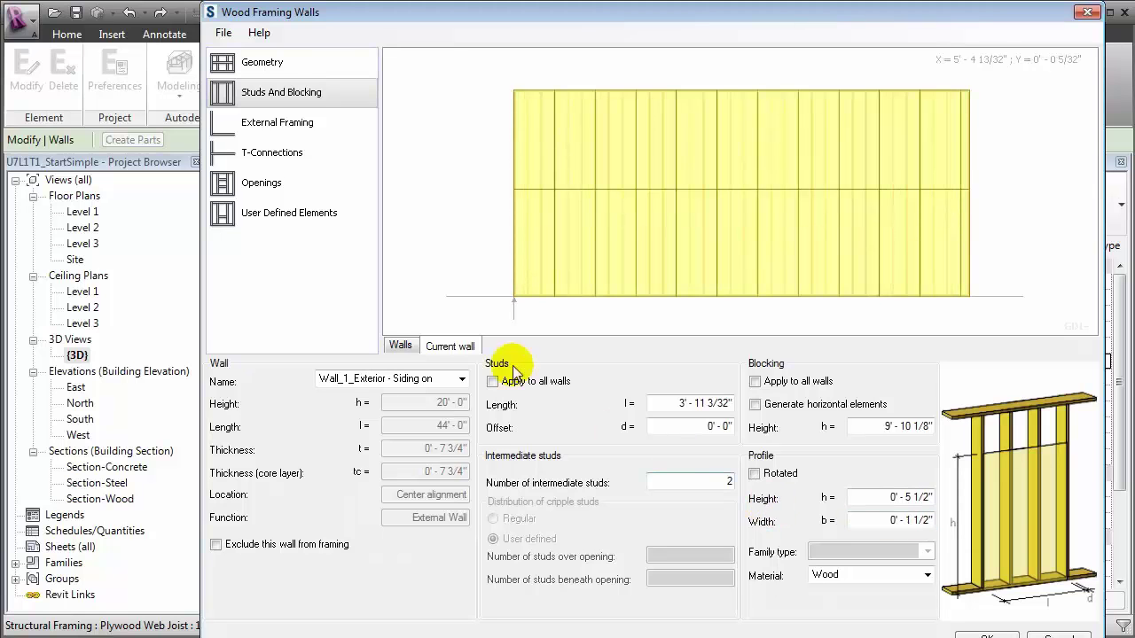
In the external framing settings, change the top plate to the double-plate type and generate the long-side wall's framing
click(270, 129)
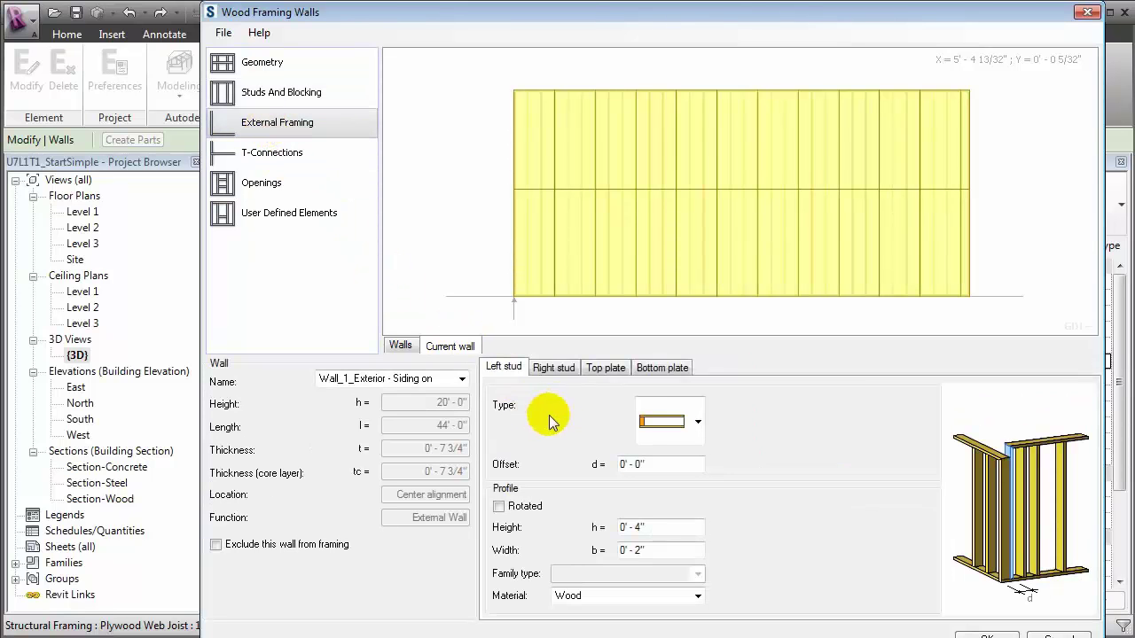
click(595, 370)
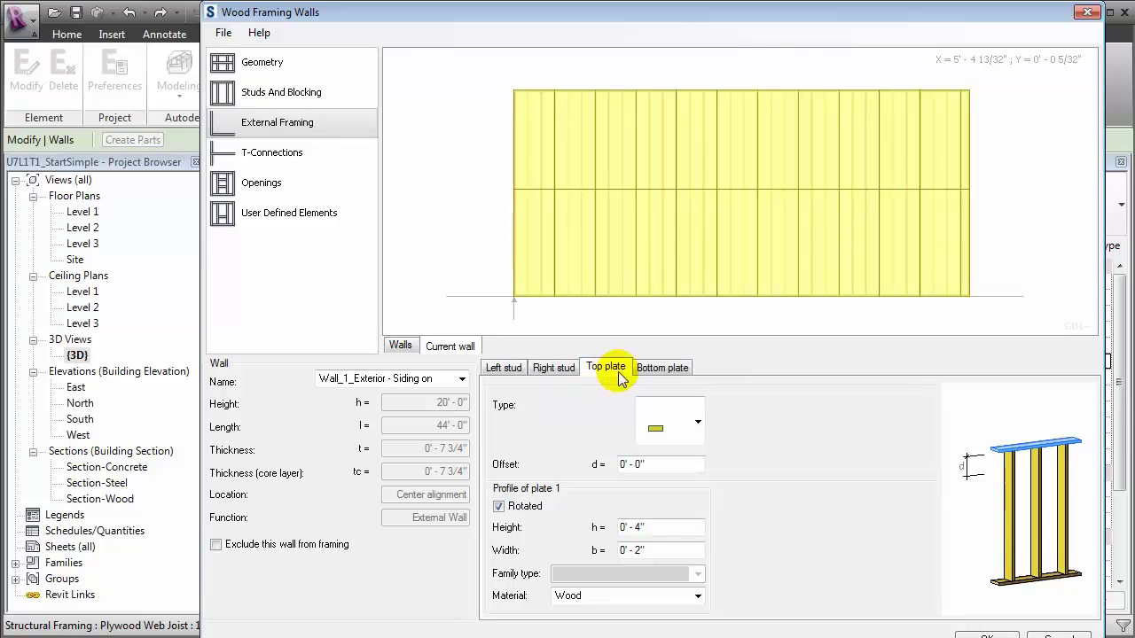
click(637, 371)
click(607, 369)
click(693, 424)
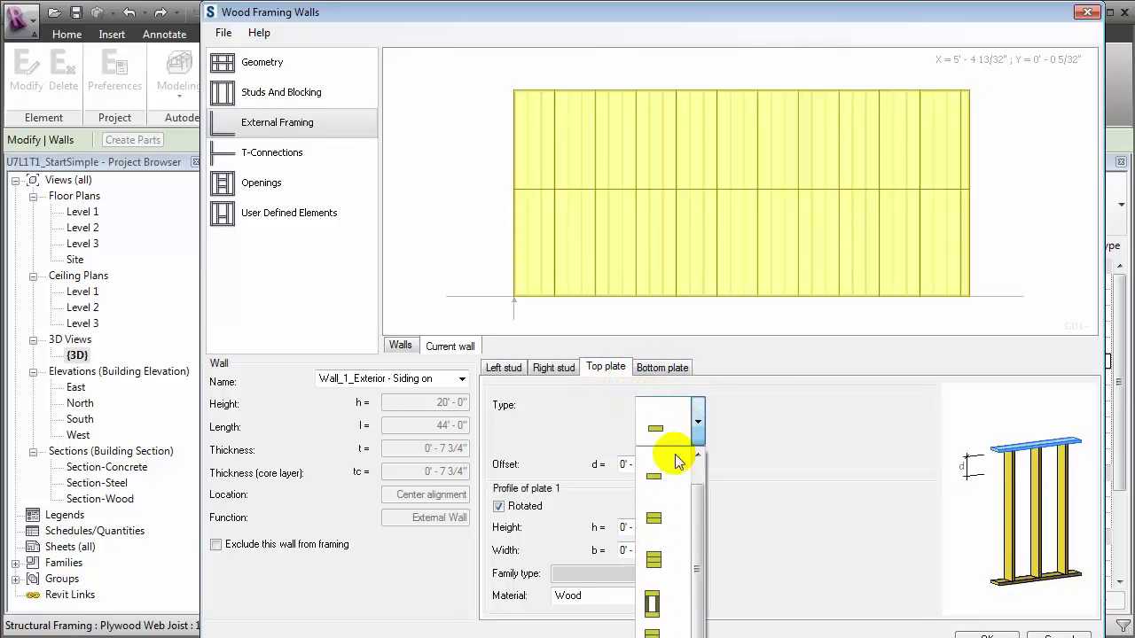
click(671, 530)
click(660, 369)
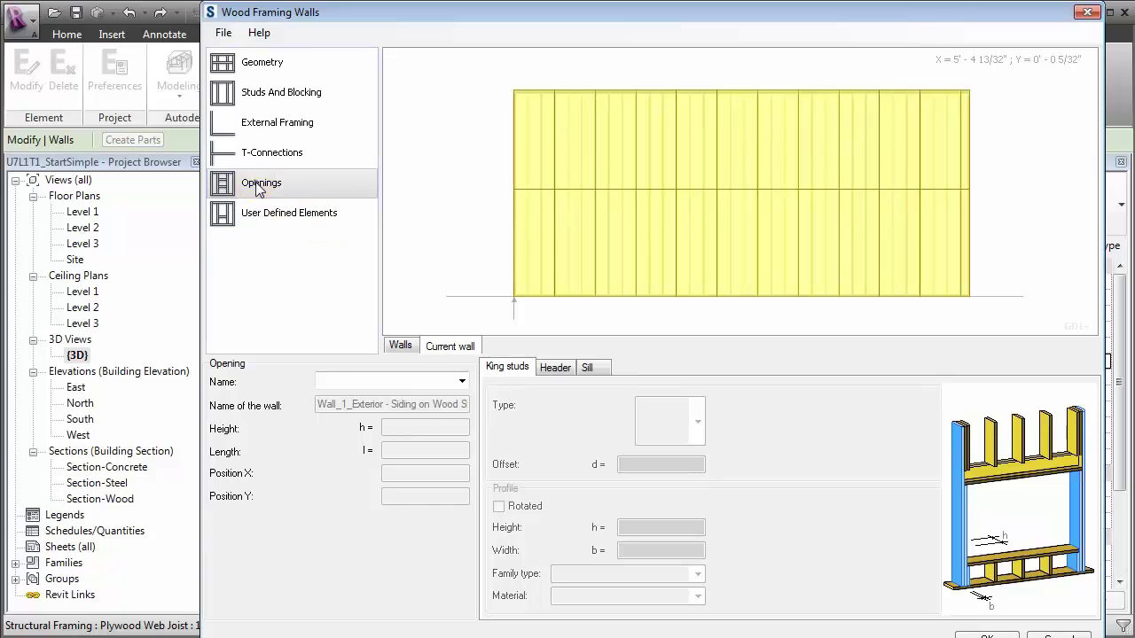
click(258, 187)
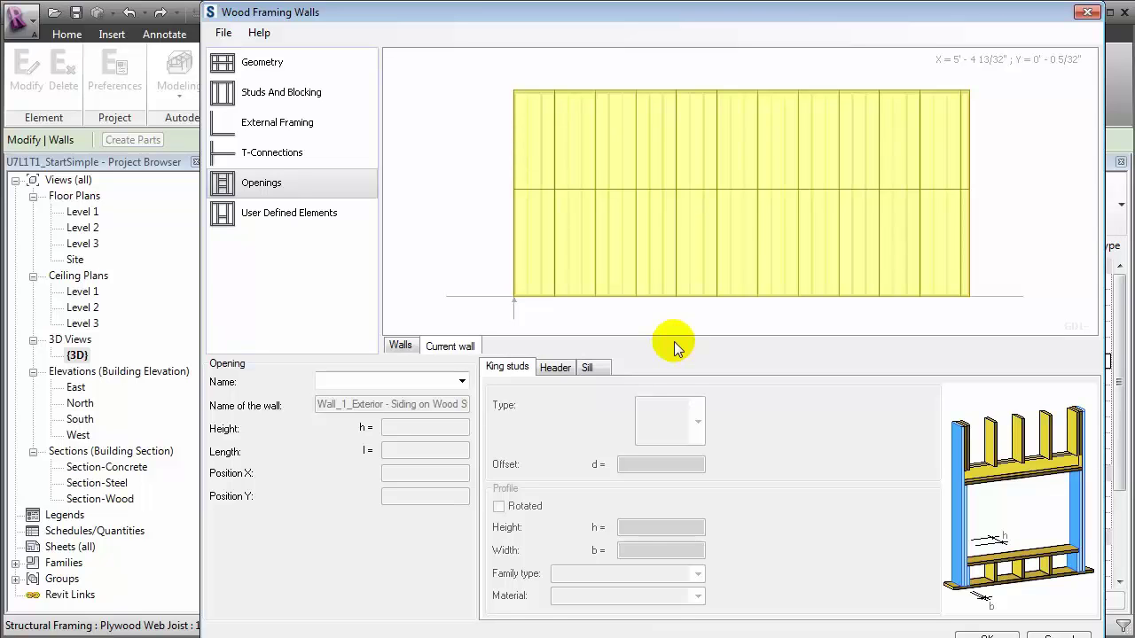
click(976, 633)
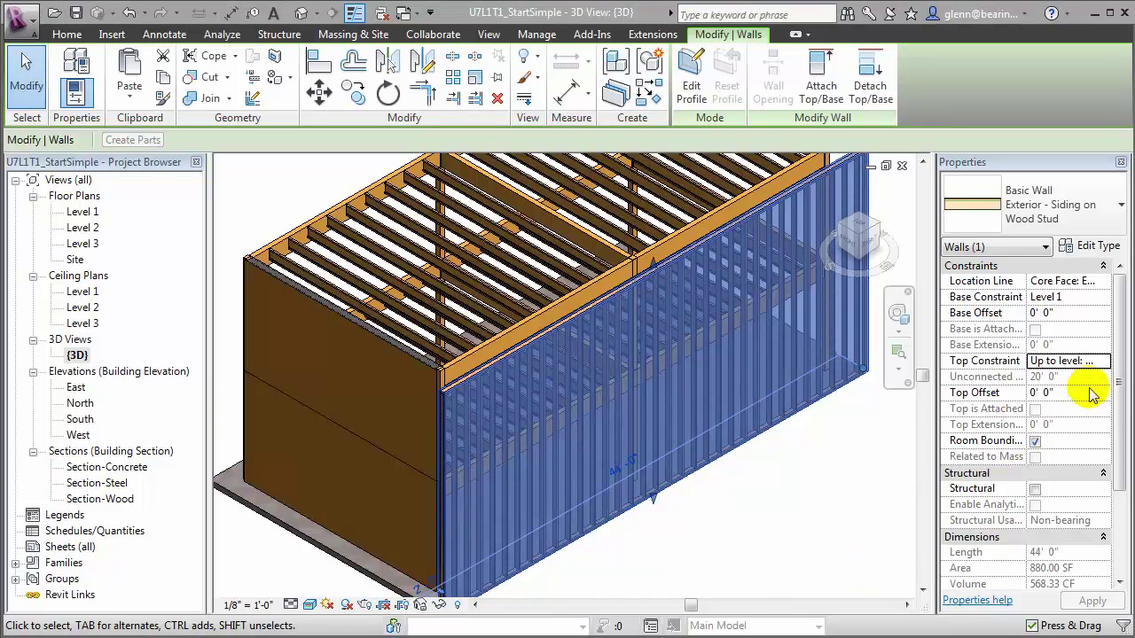
Set the top constraint of the long-side exterior wall to Up to level: Level 2
click(1104, 360)
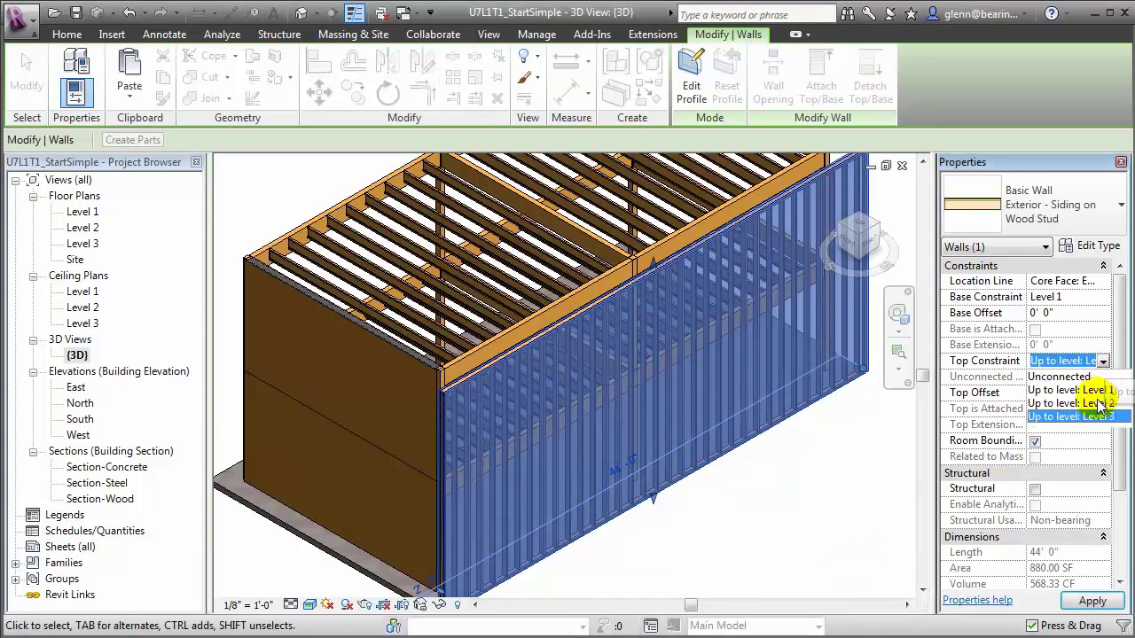
click(1096, 401)
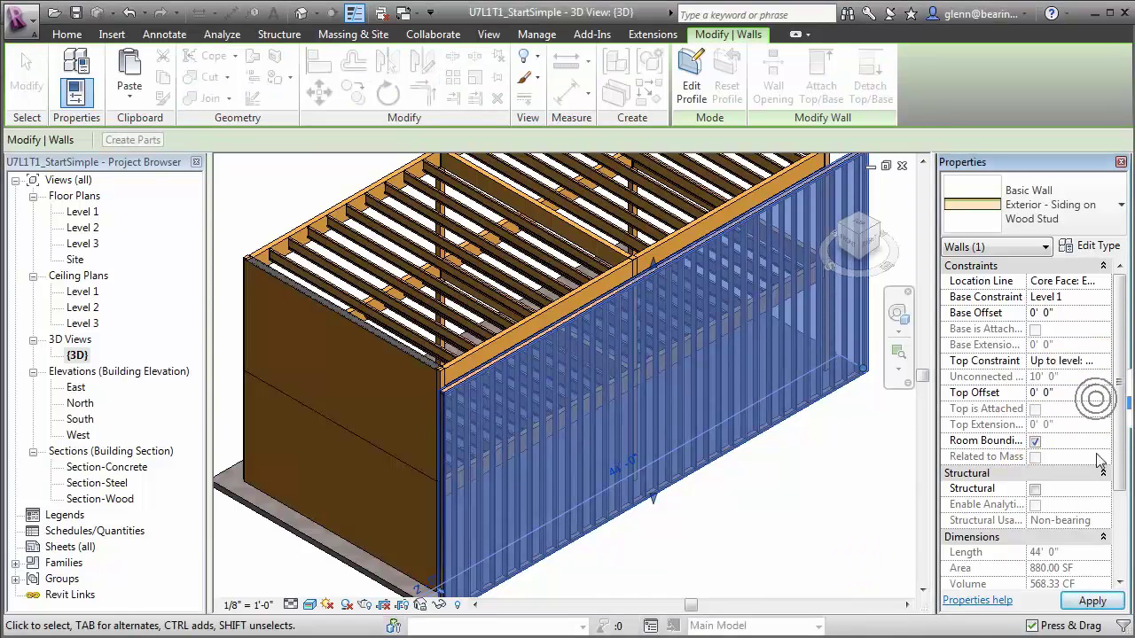
click(1091, 601)
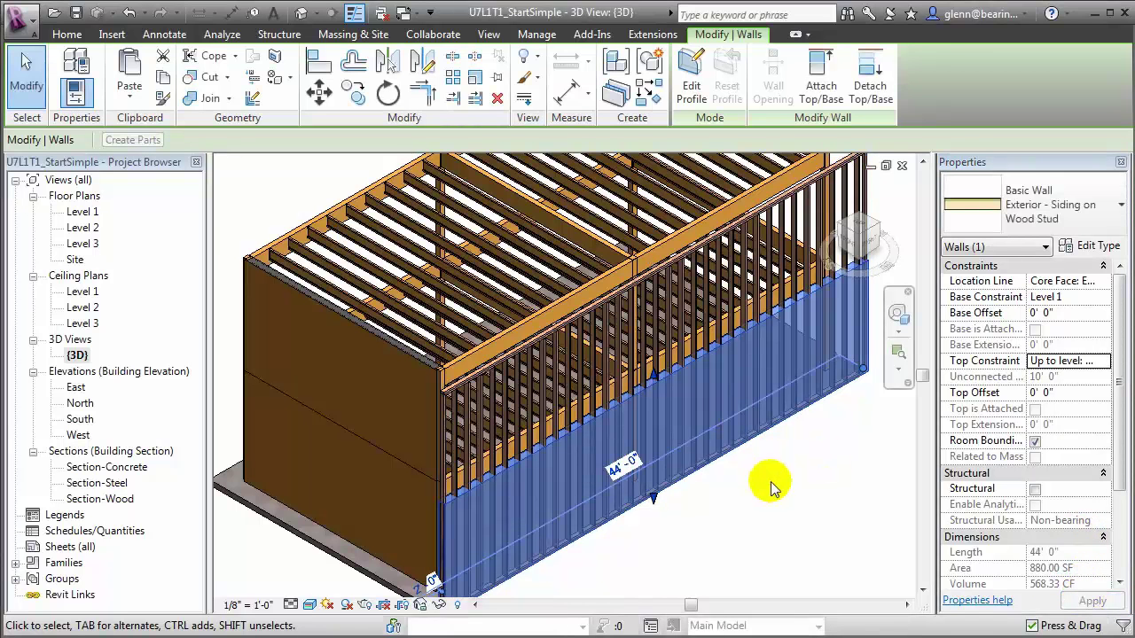
Place three Fixed 36" x 48" windows in a row along the near half of the lowered long-side wall
click(71, 37)
click(140, 73)
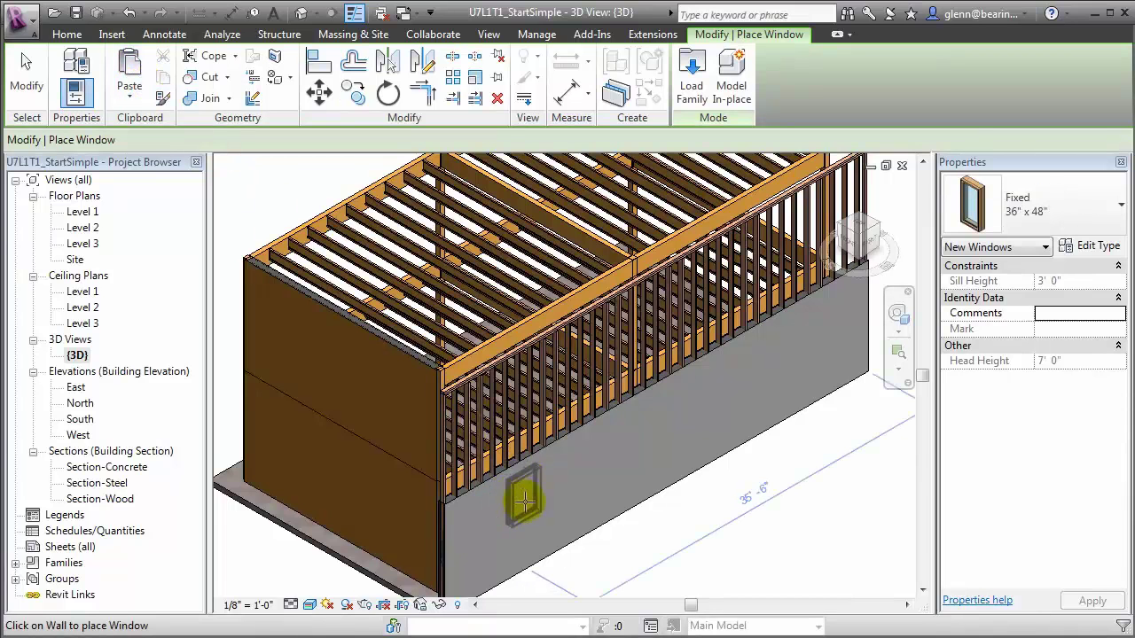
click(527, 503)
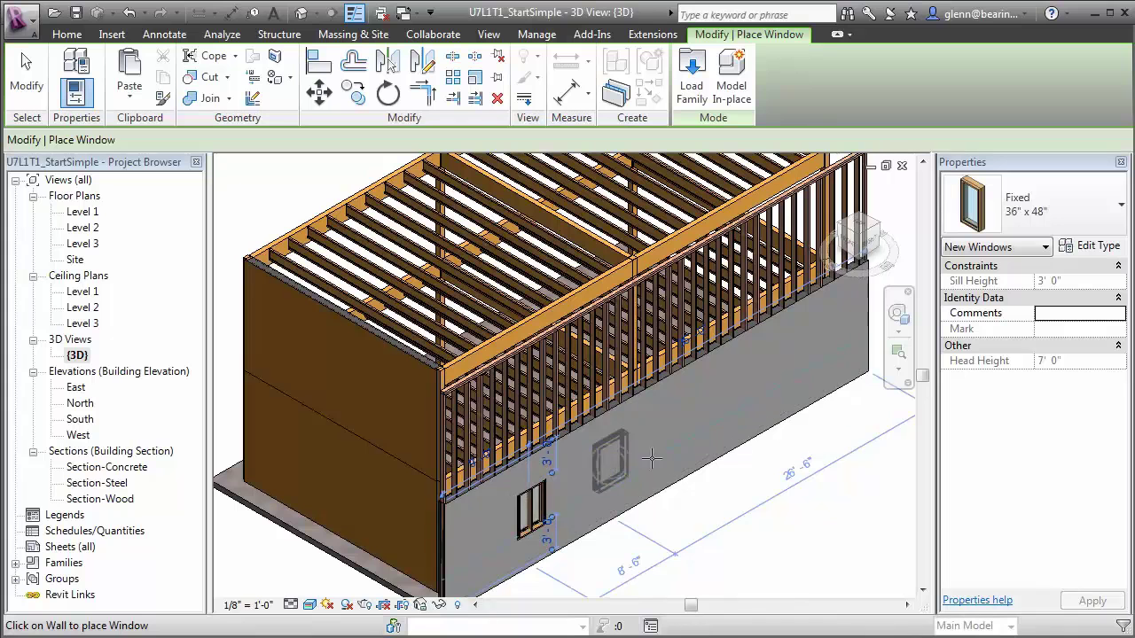
click(612, 461)
click(680, 424)
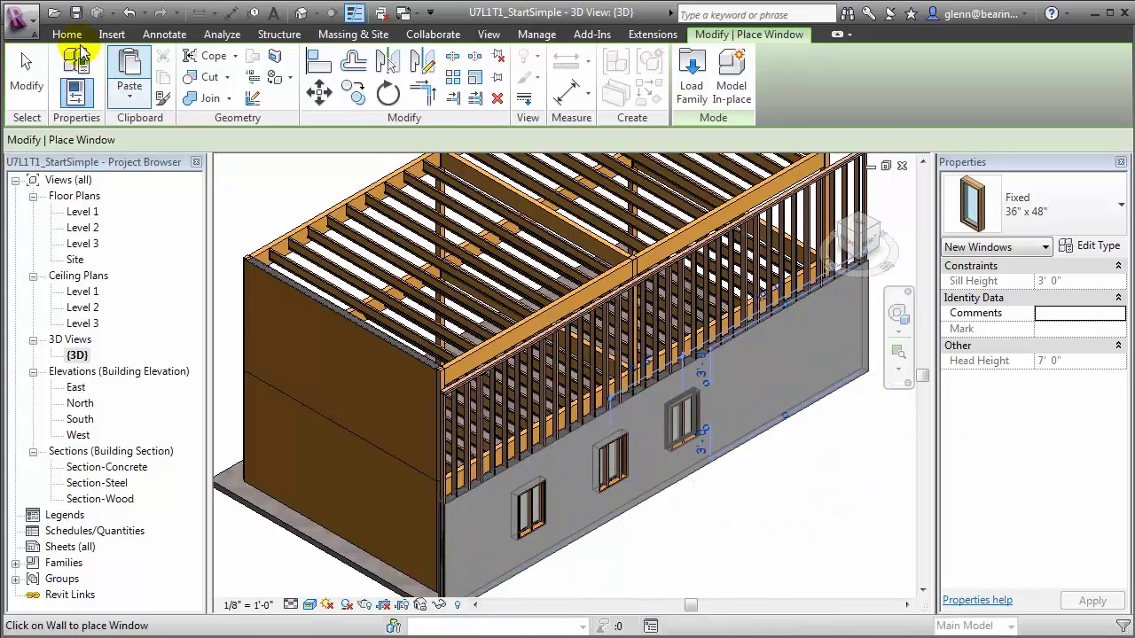
Place two Single-Flush 36" x 84" doors in the long-side wall, between the windows and its far end
click(66, 36)
click(109, 64)
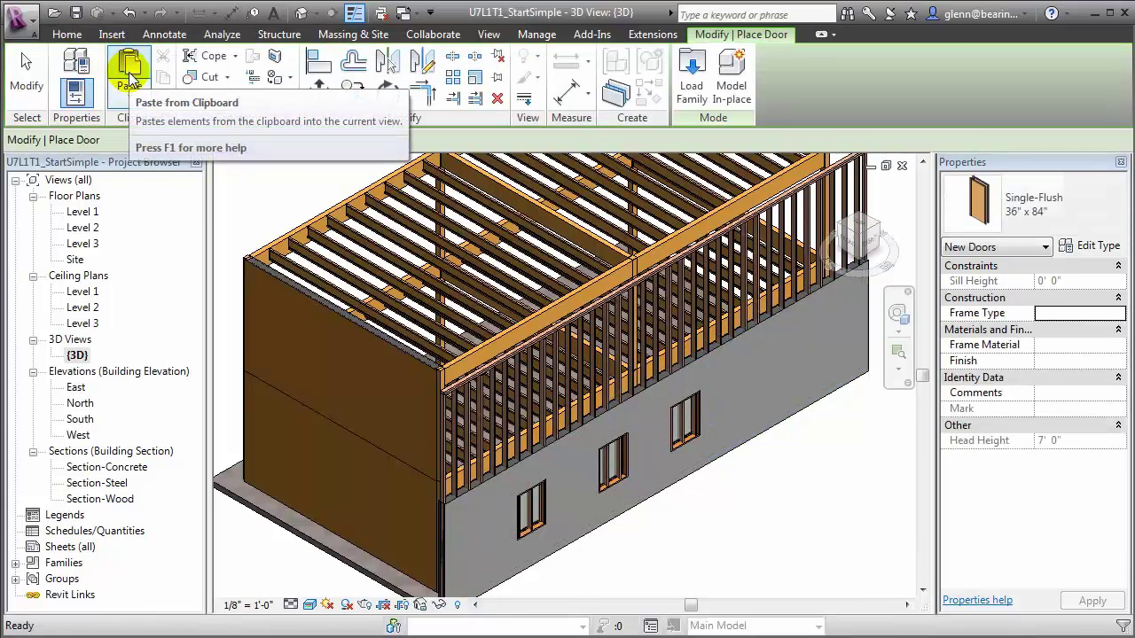
click(786, 399)
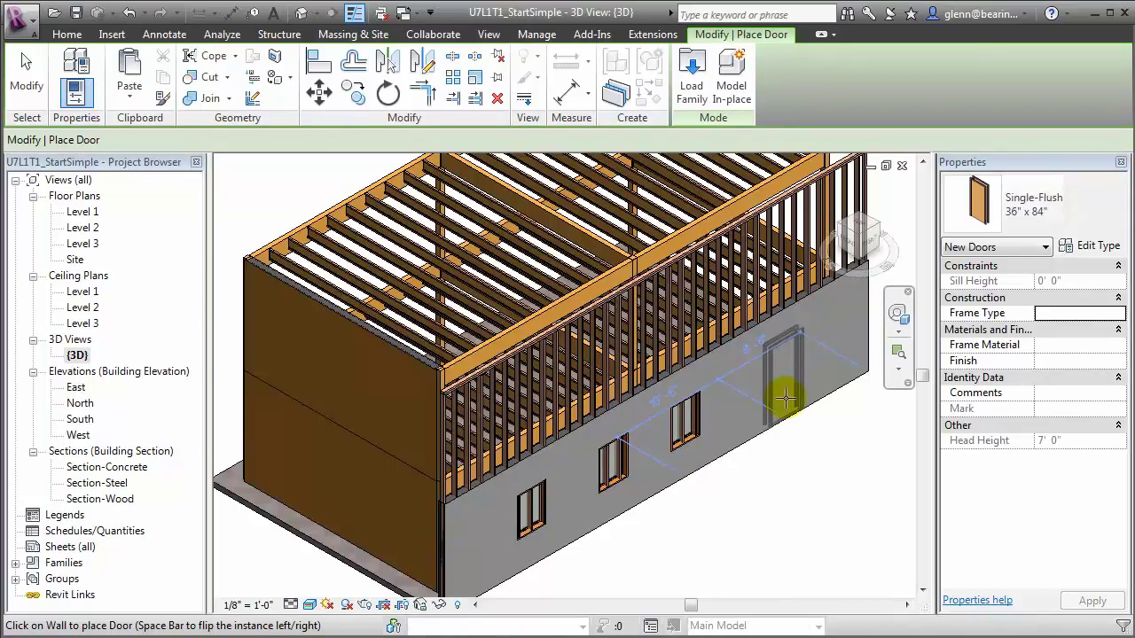
click(843, 371)
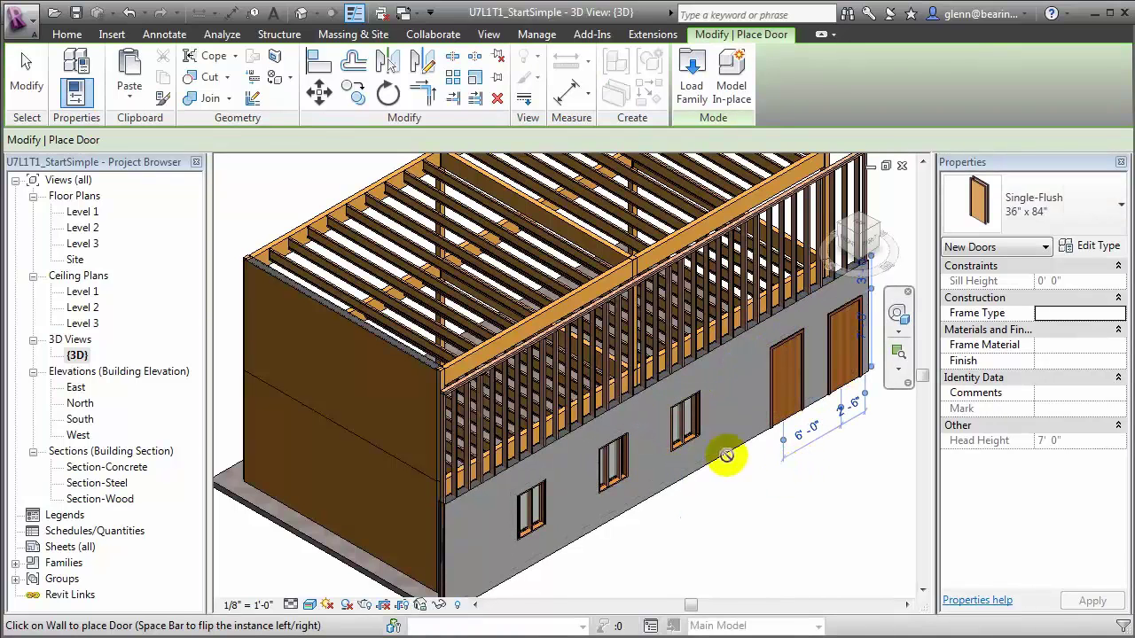
click(27, 71)
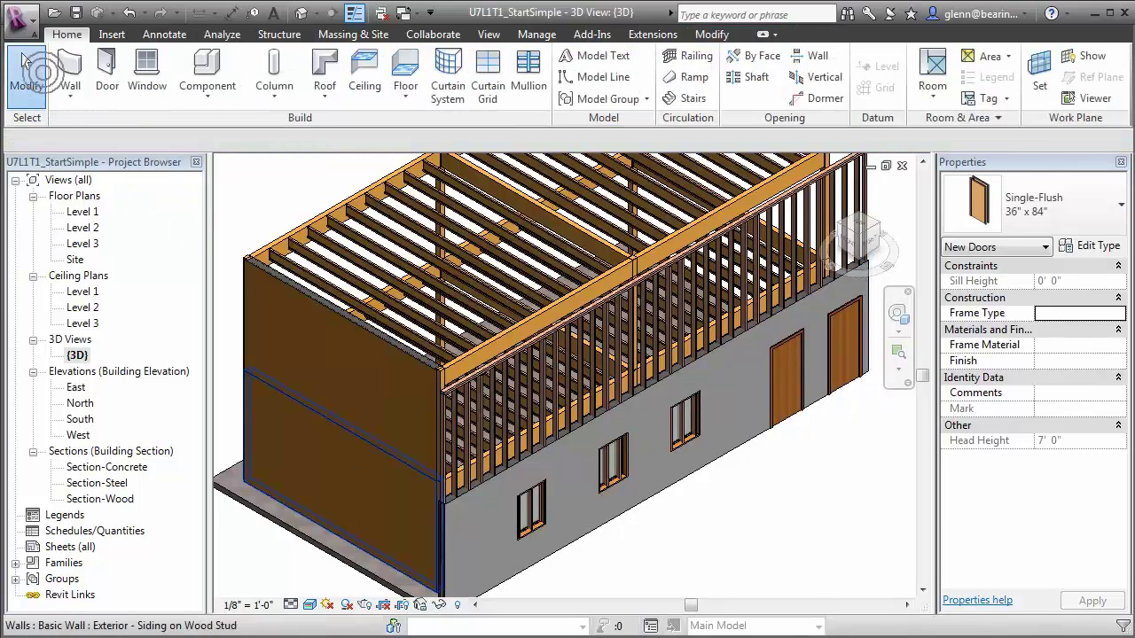
Open the Wood Framing Walls extension for the long-side wall containing the windows and doors
click(605, 533)
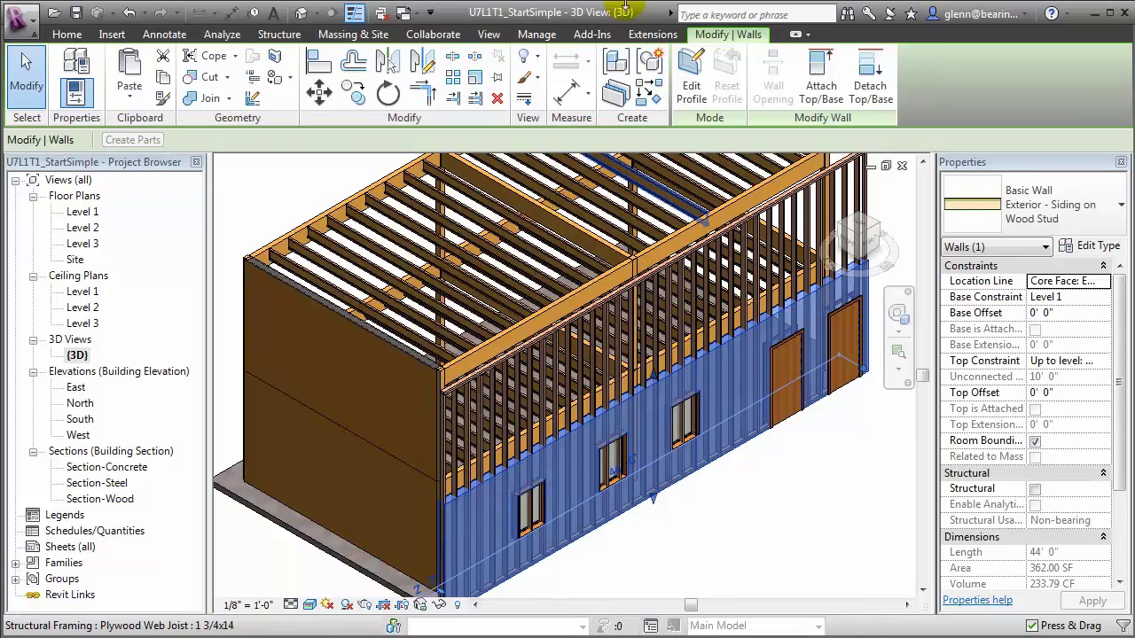
click(653, 33)
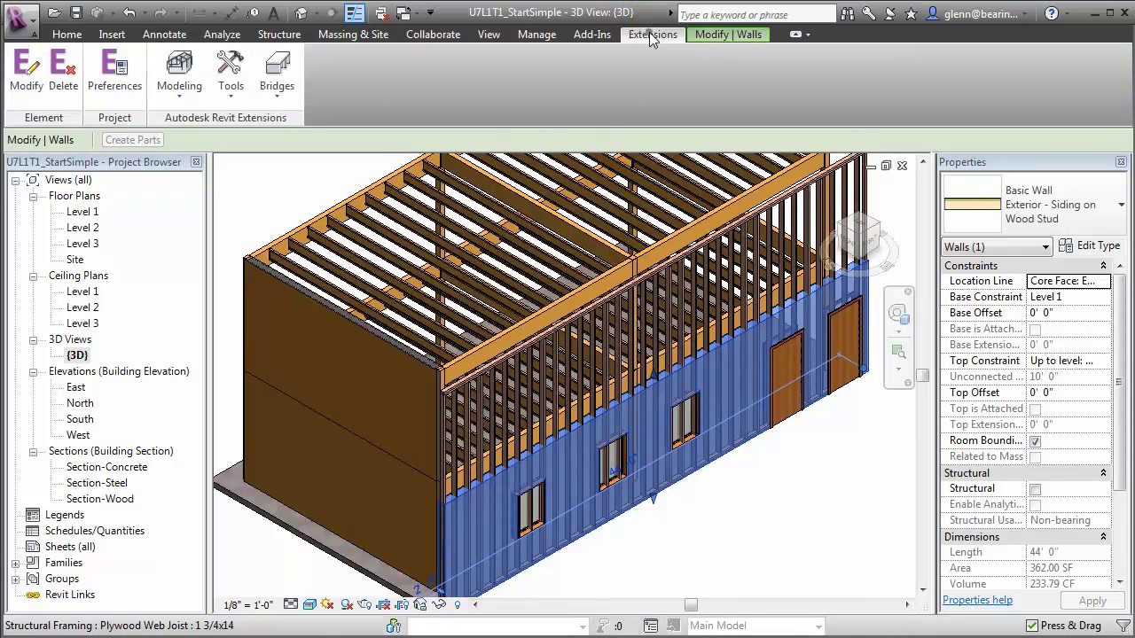
click(177, 71)
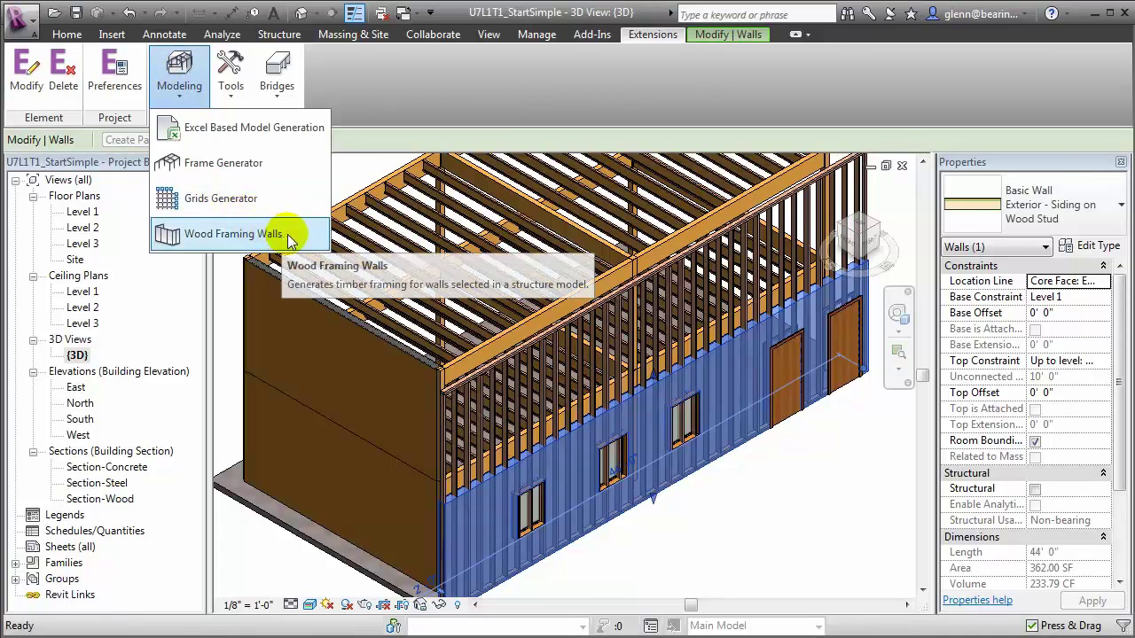
click(284, 239)
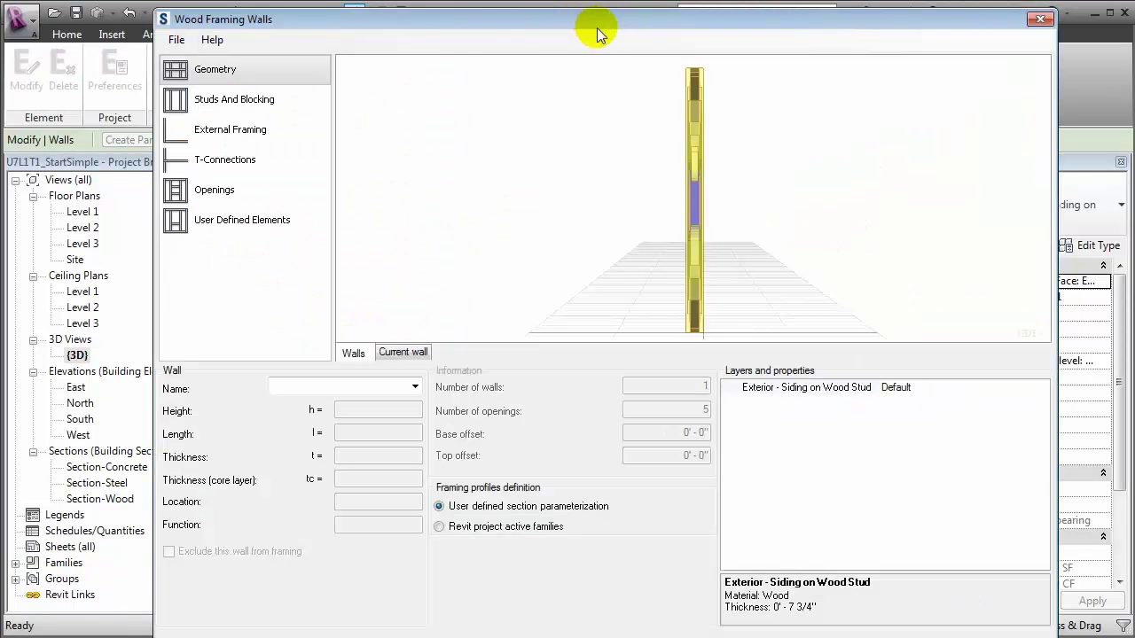